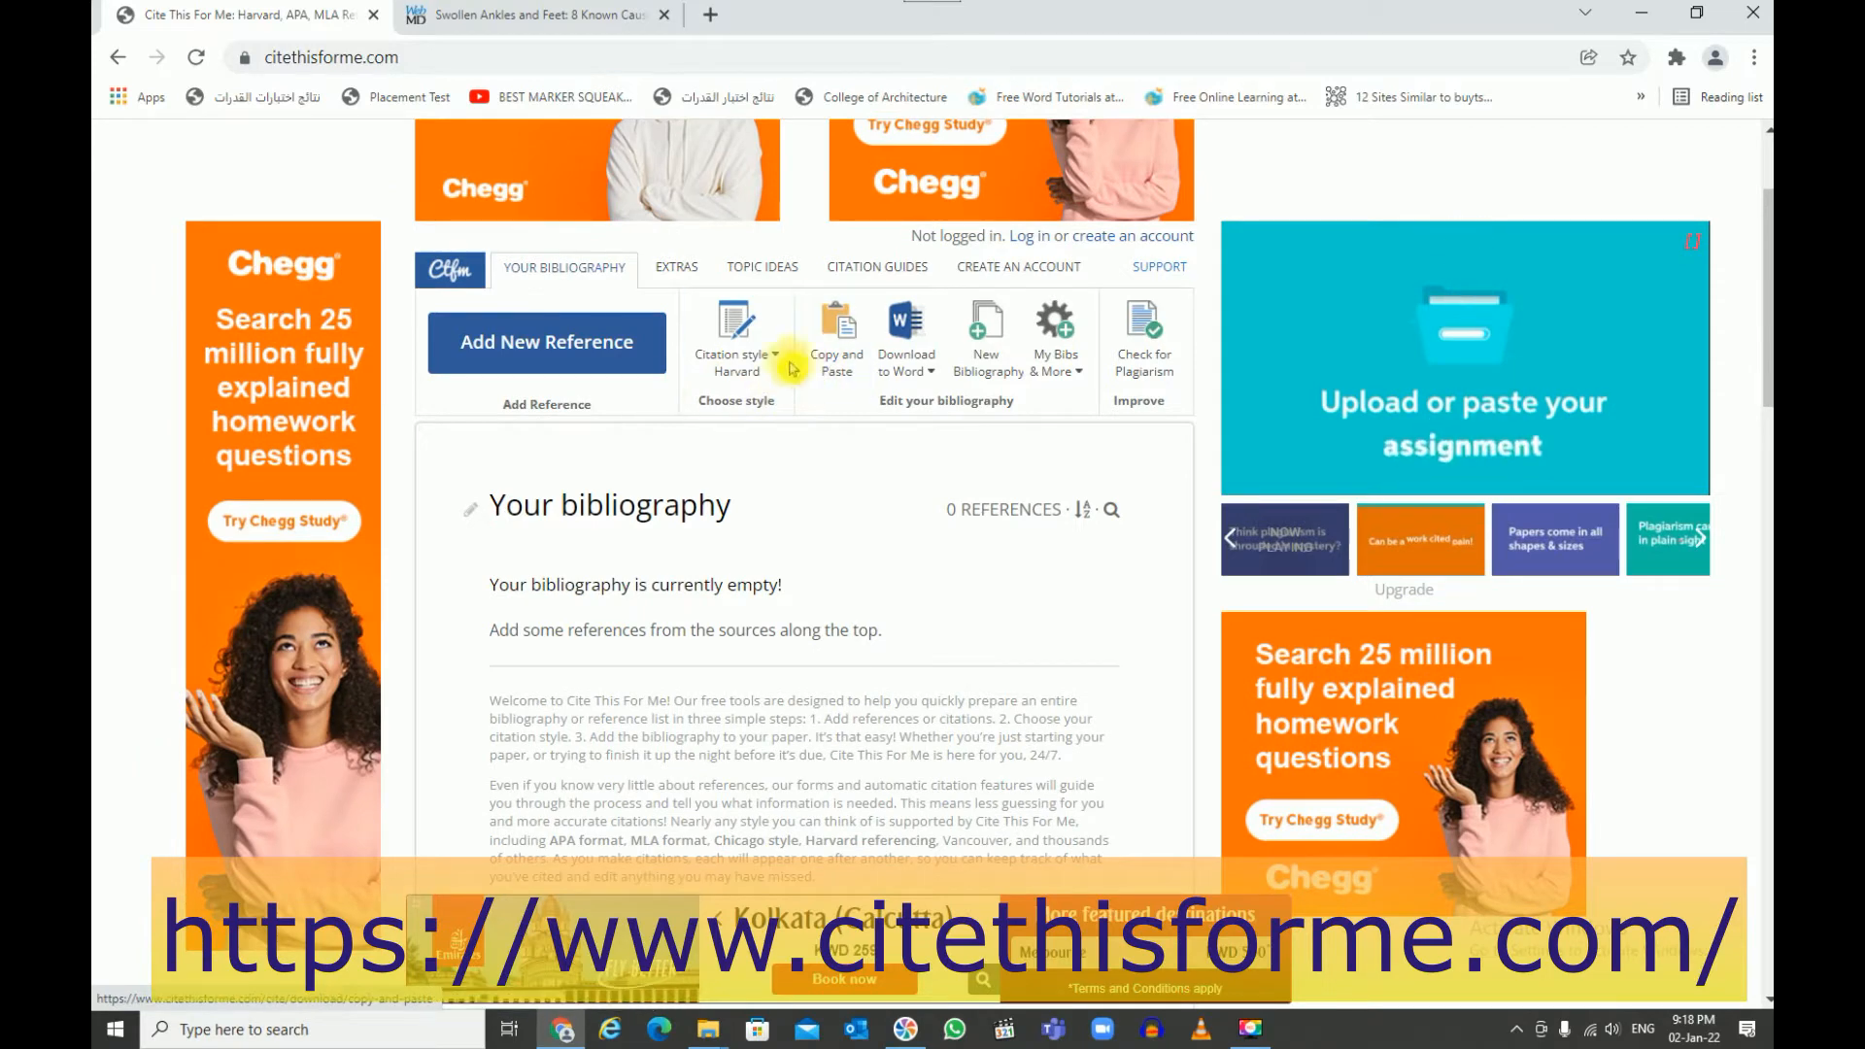
# Set the citation style to Chicago (17th edition, author-date) and start a new reference with Website as the source type
pyautogui.click(775, 361)
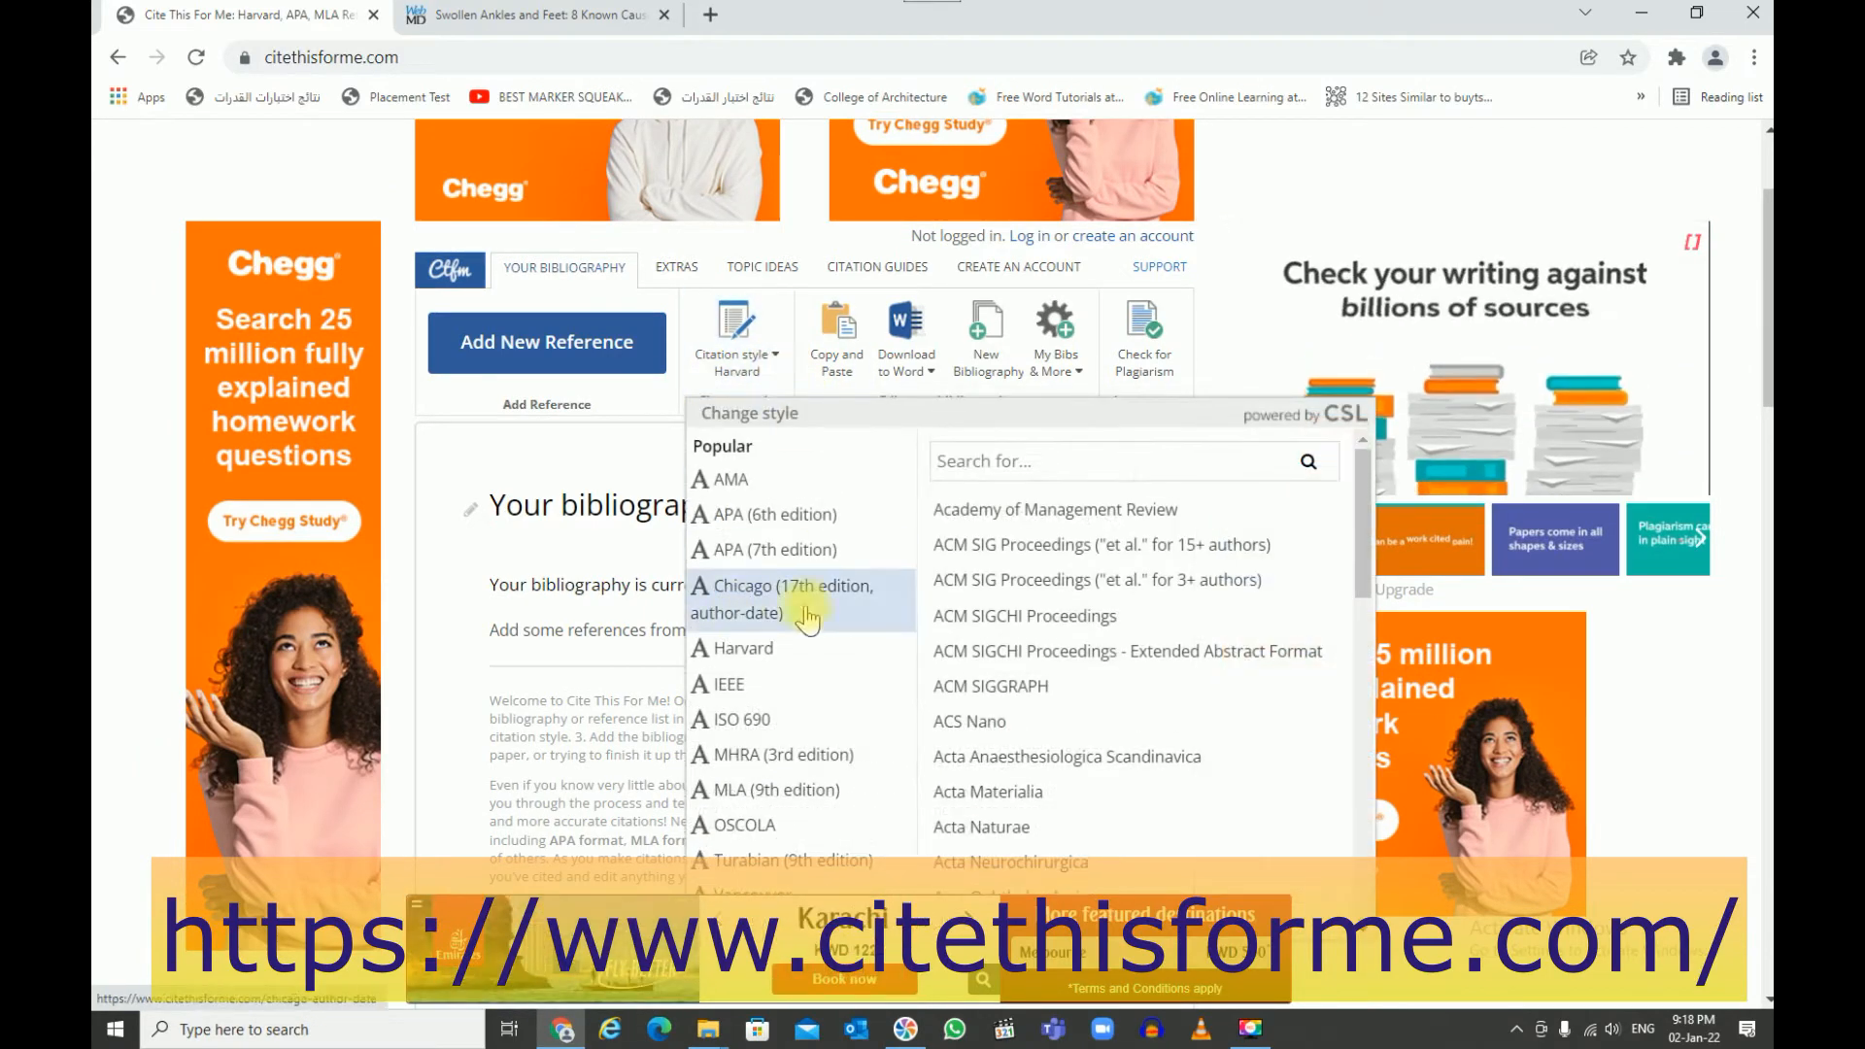
pyautogui.click(754, 589)
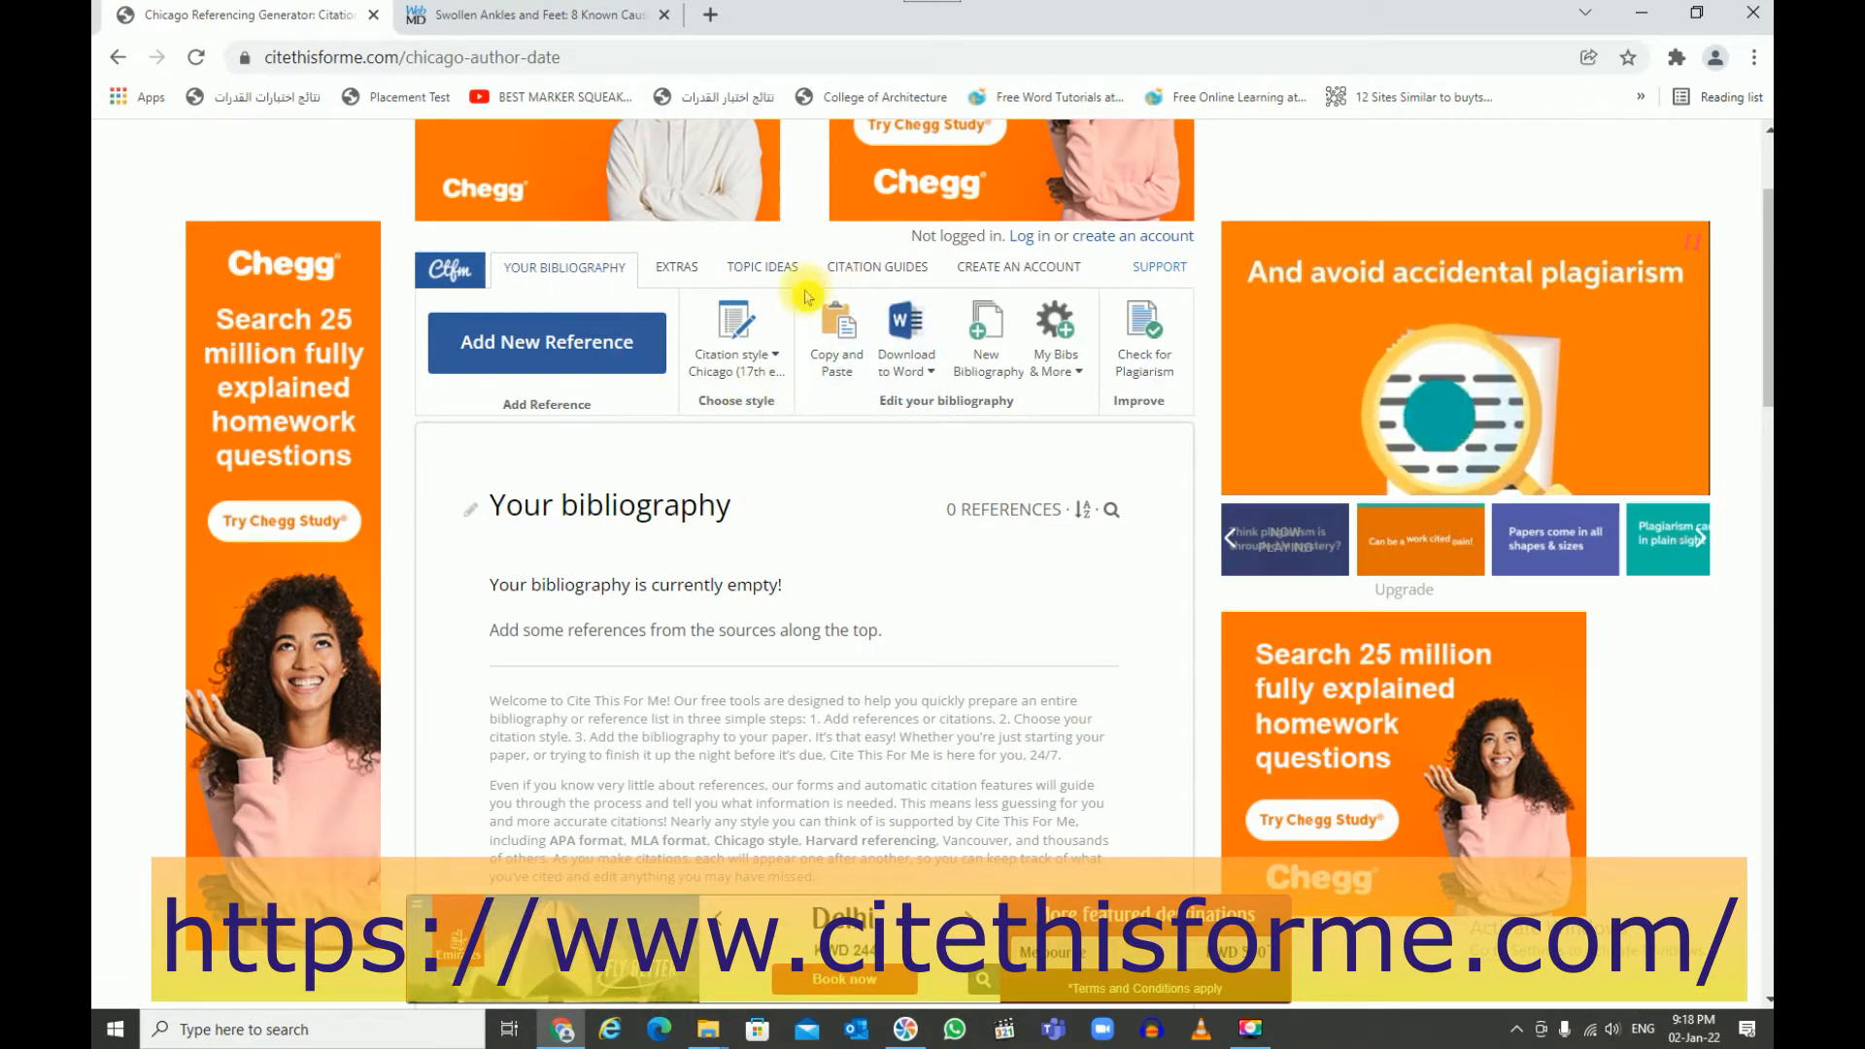
pyautogui.click(547, 350)
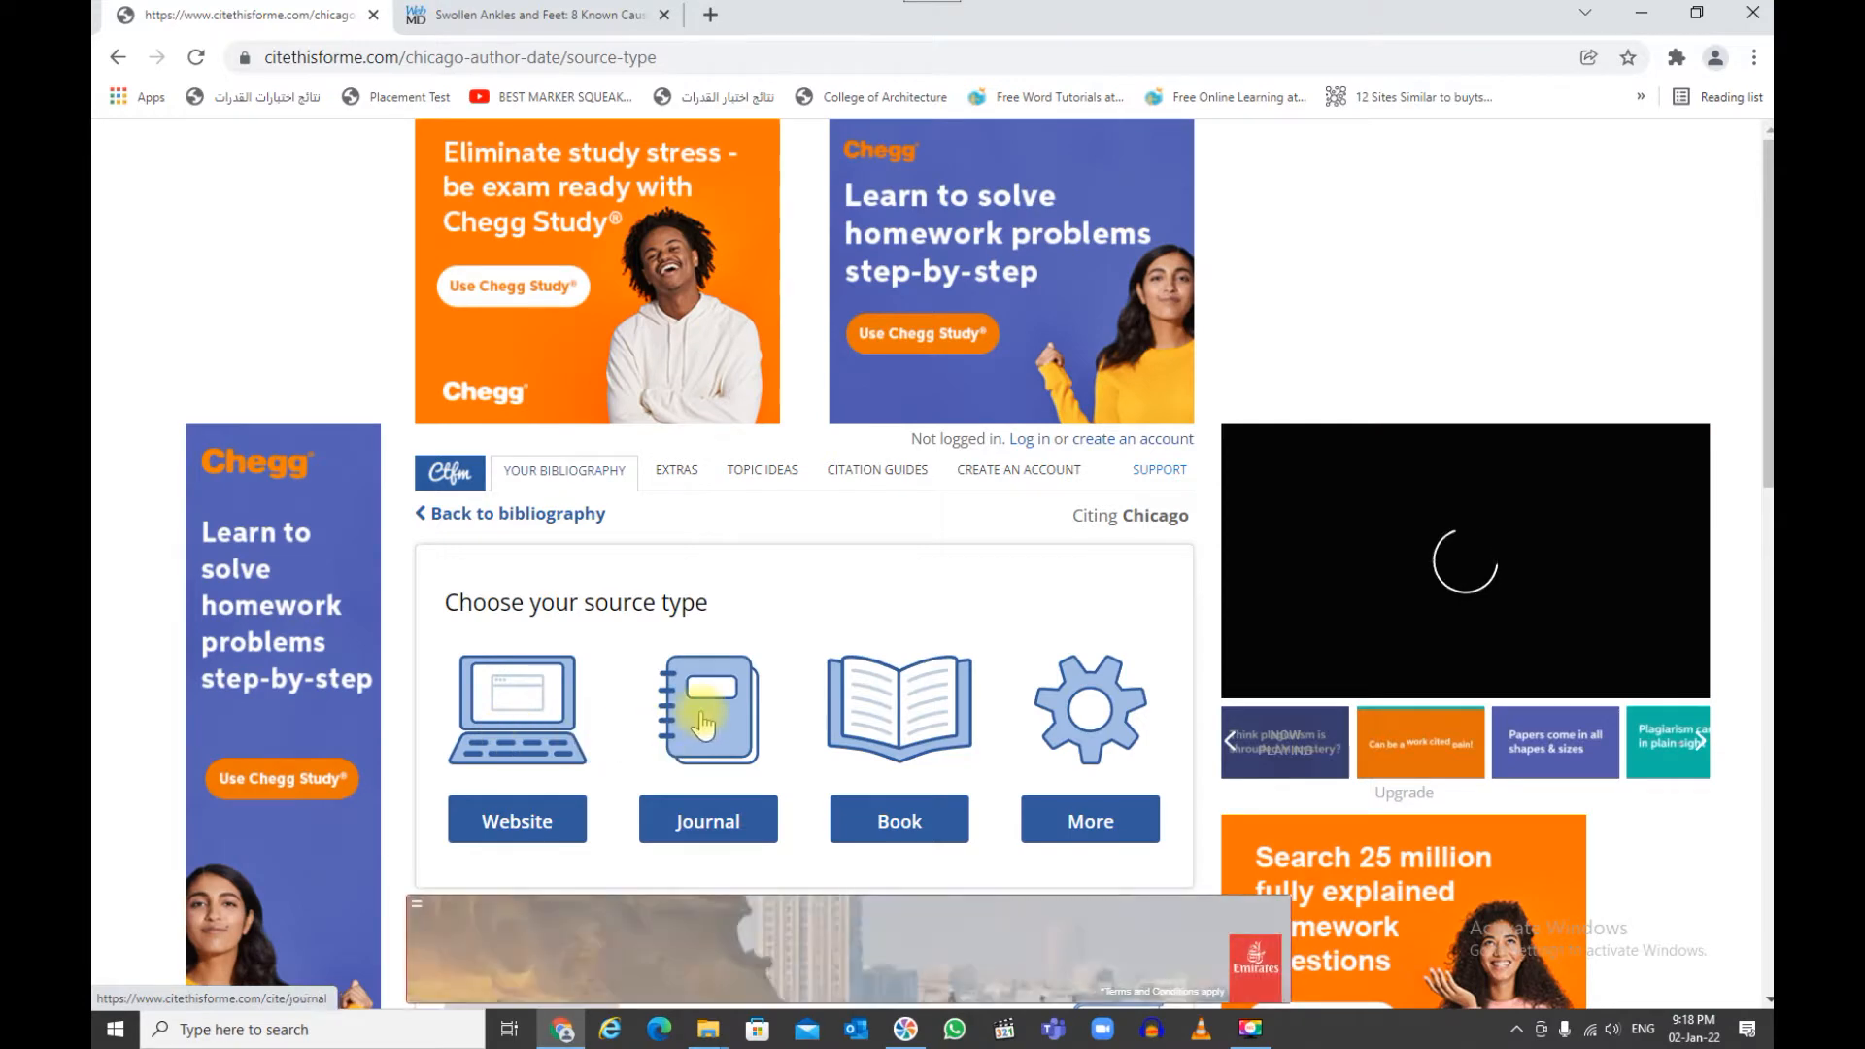
pyautogui.click(1081, 733)
pyautogui.scroll(-2, 1021, 621)
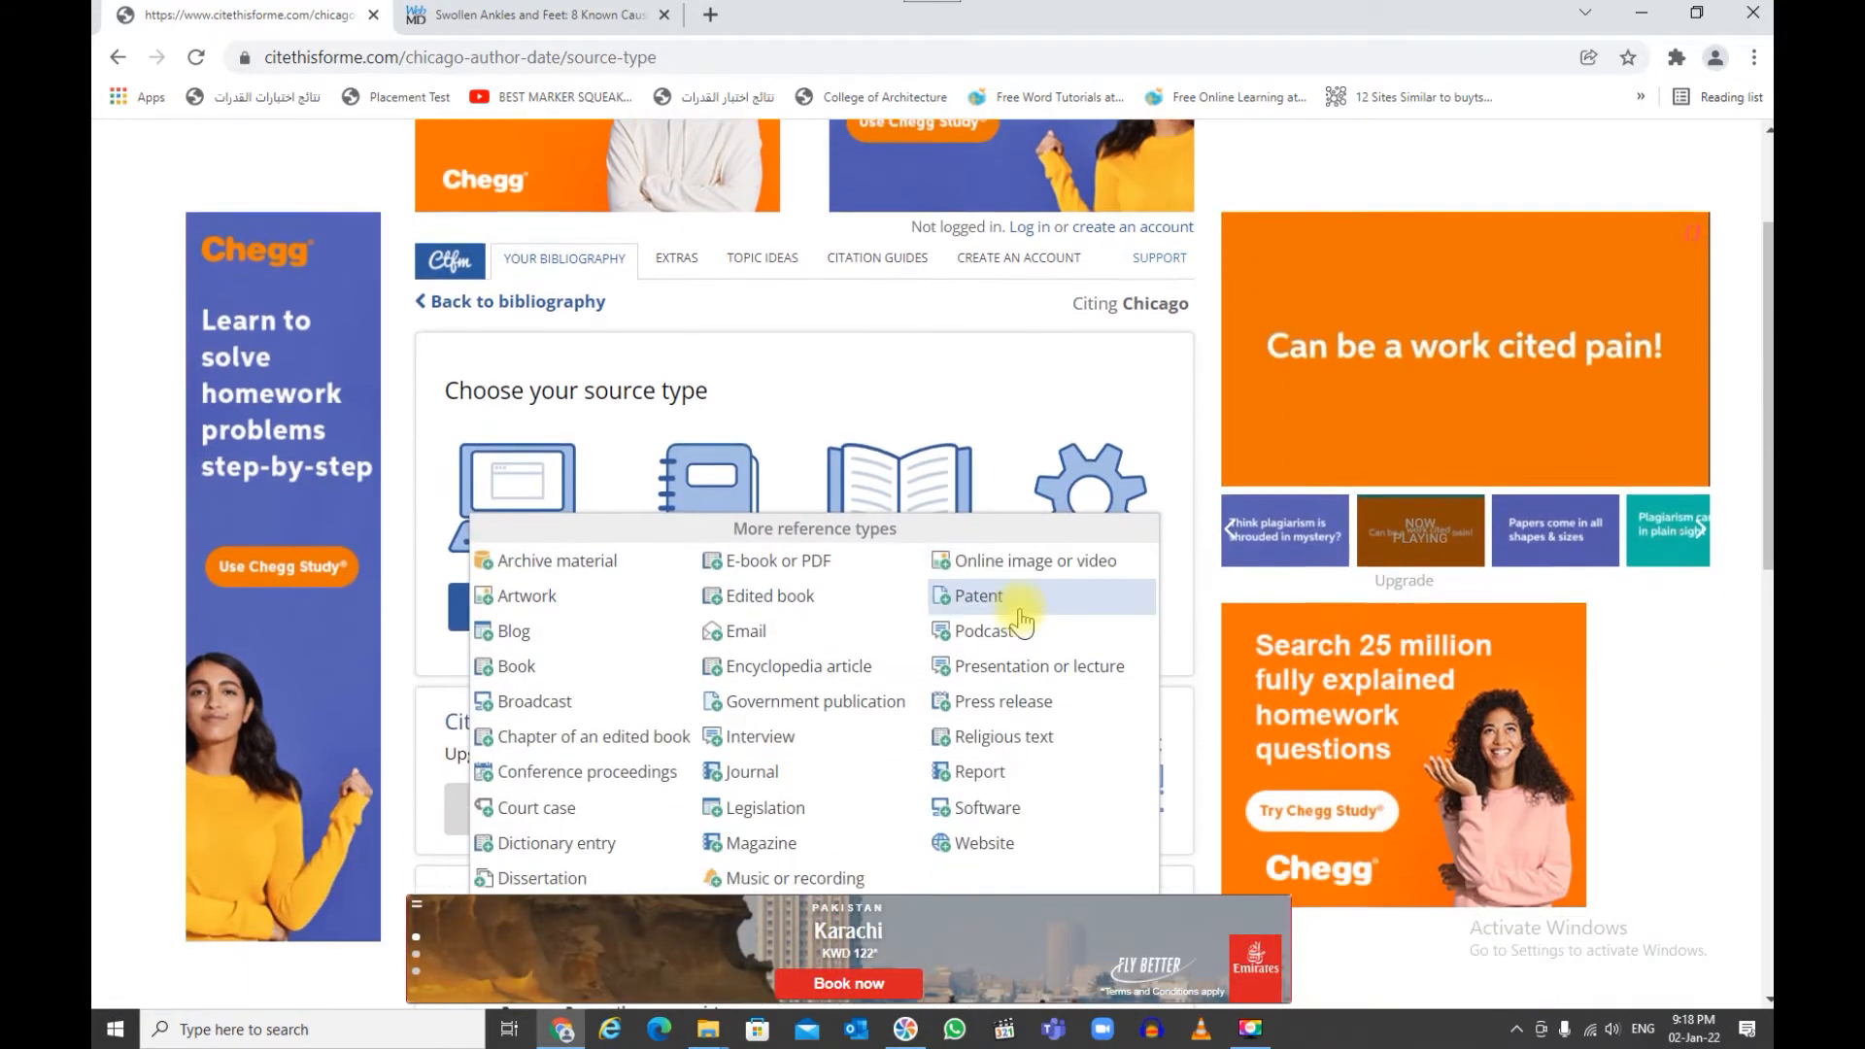
pyautogui.scroll(-1, 1024, 622)
pyautogui.click(1013, 294)
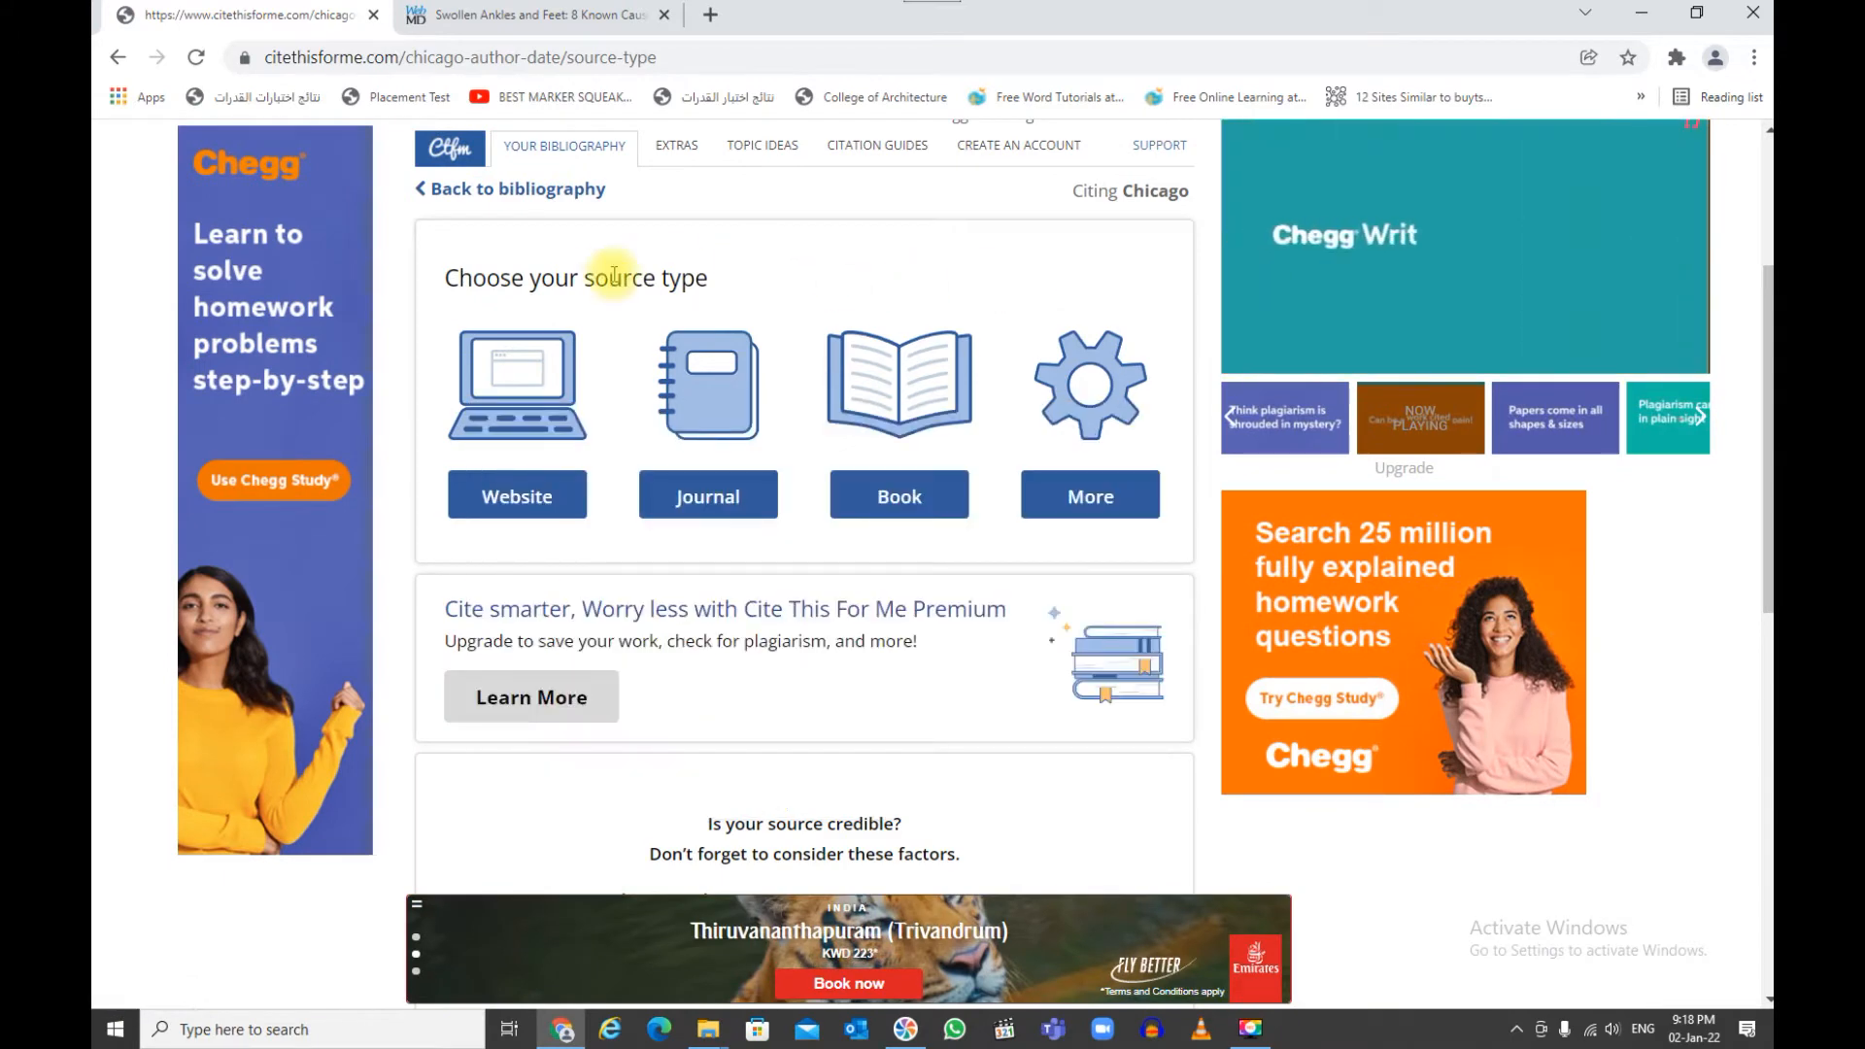
pyautogui.click(516, 500)
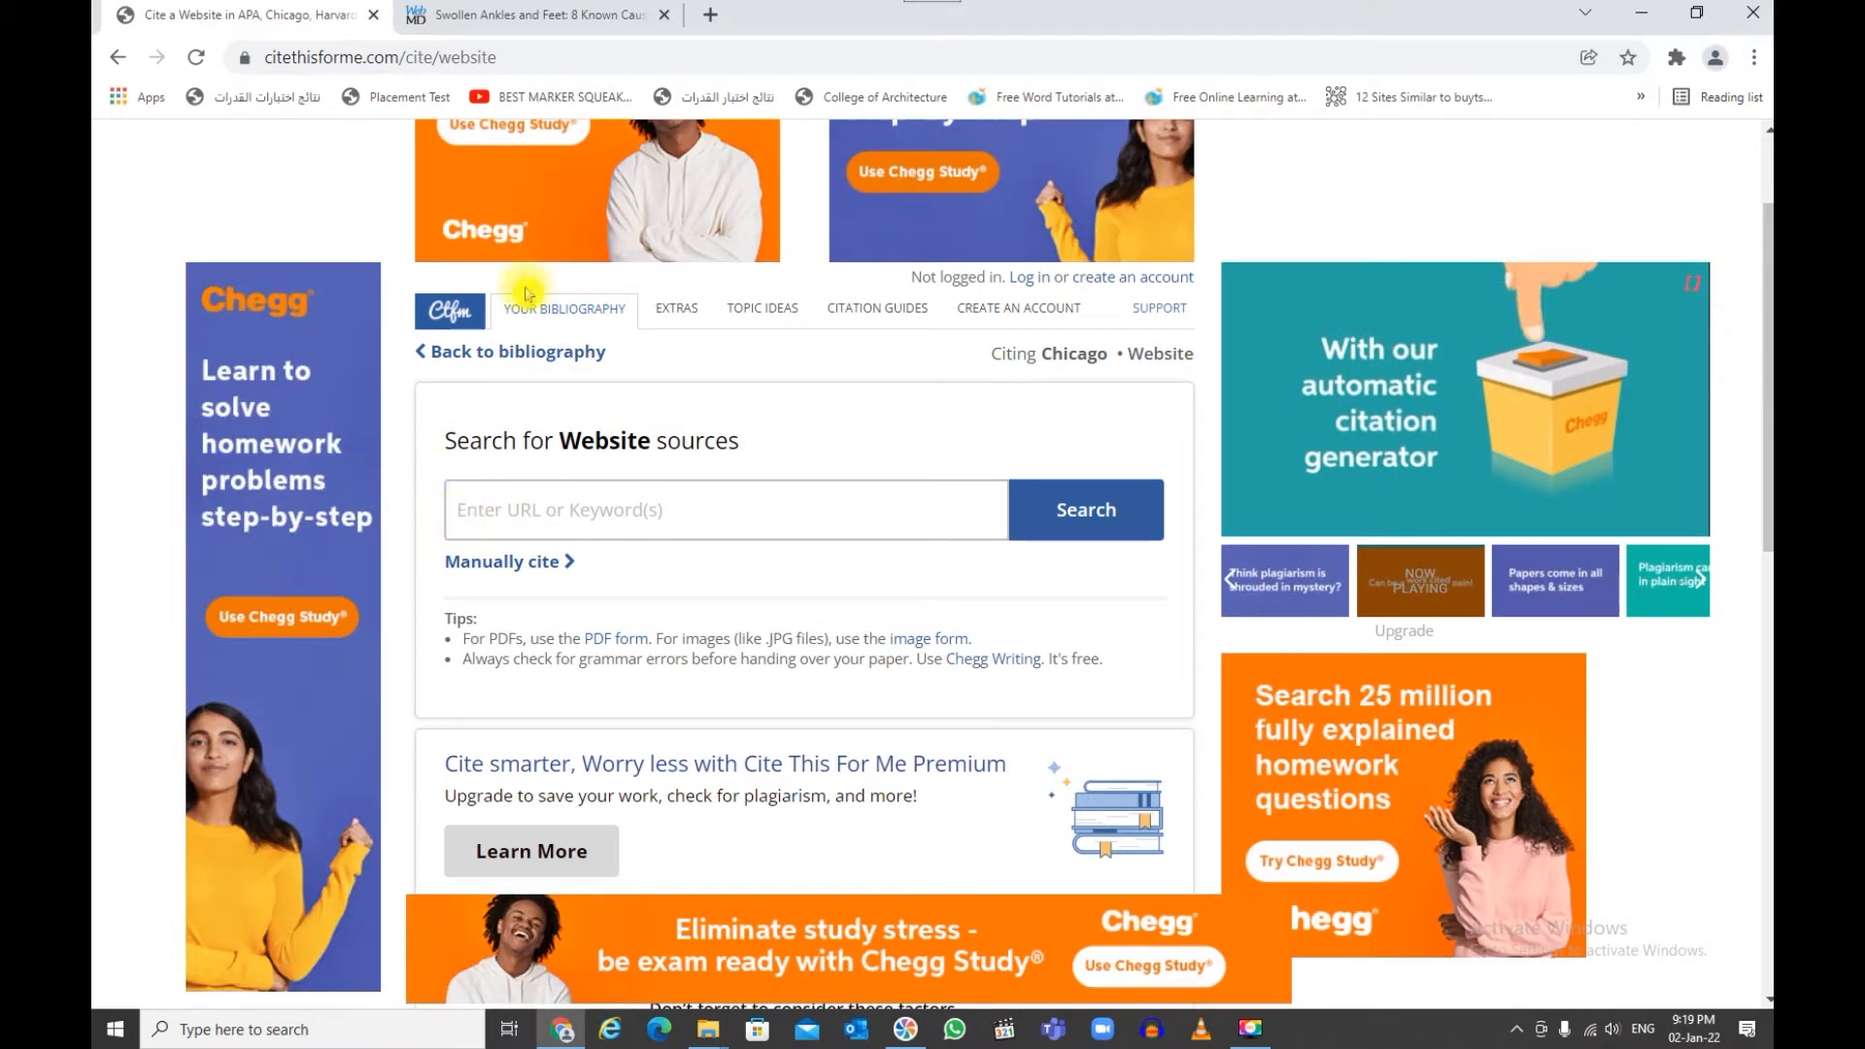
# Copy the address of the WebMD article on swollen ankles and feet and search for it as a website source
pyautogui.click(516, 19)
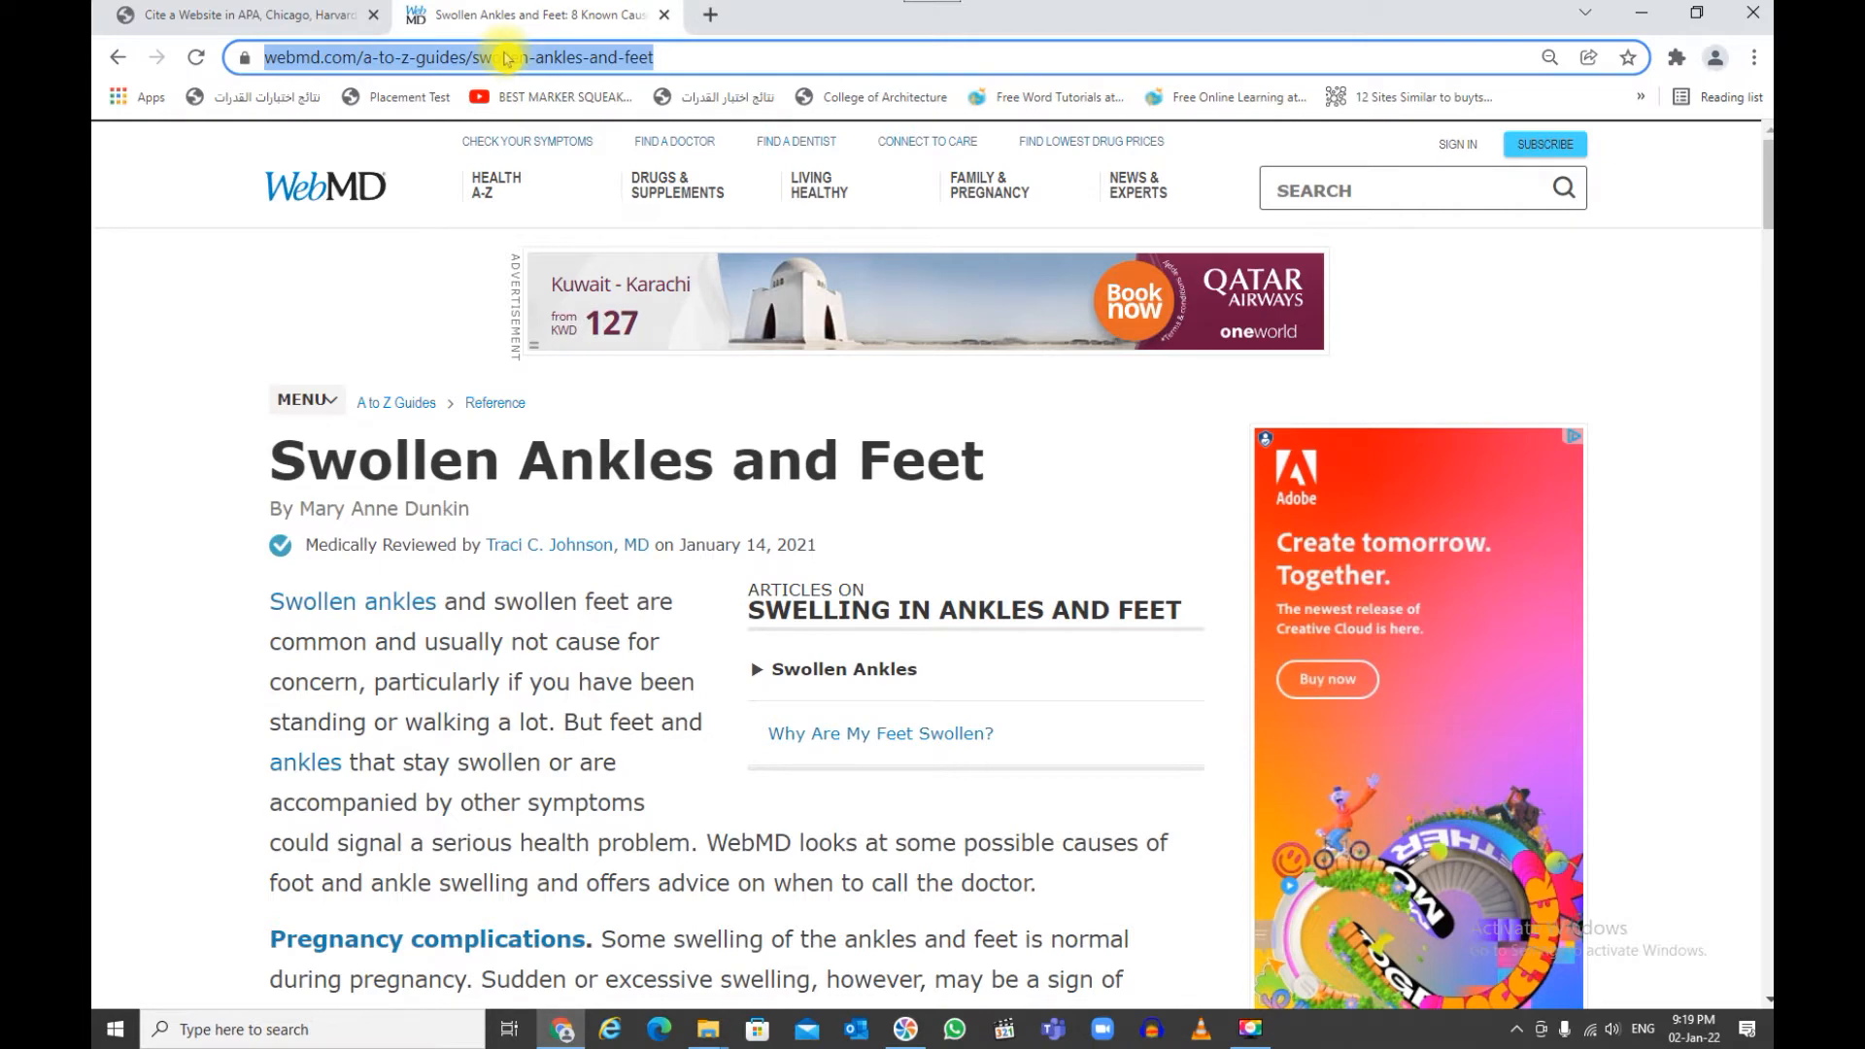
pyautogui.click(305, 21)
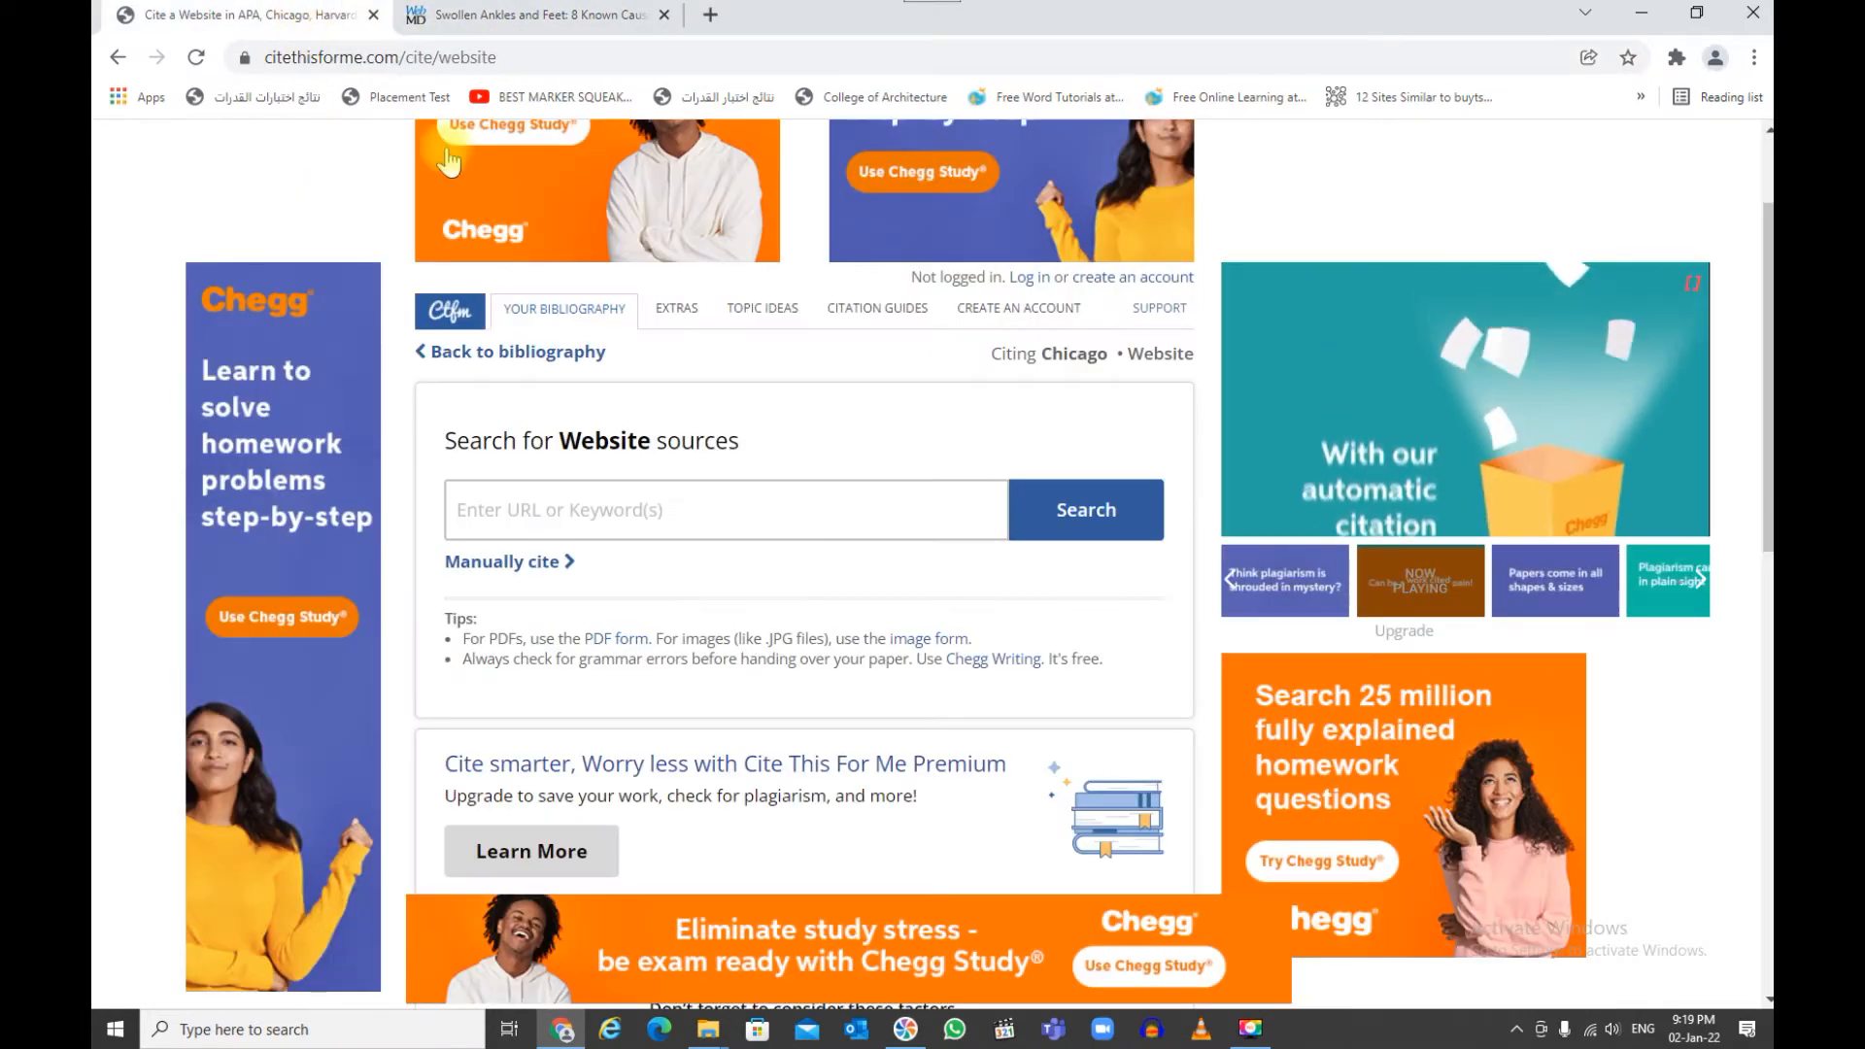
pyautogui.click(608, 502)
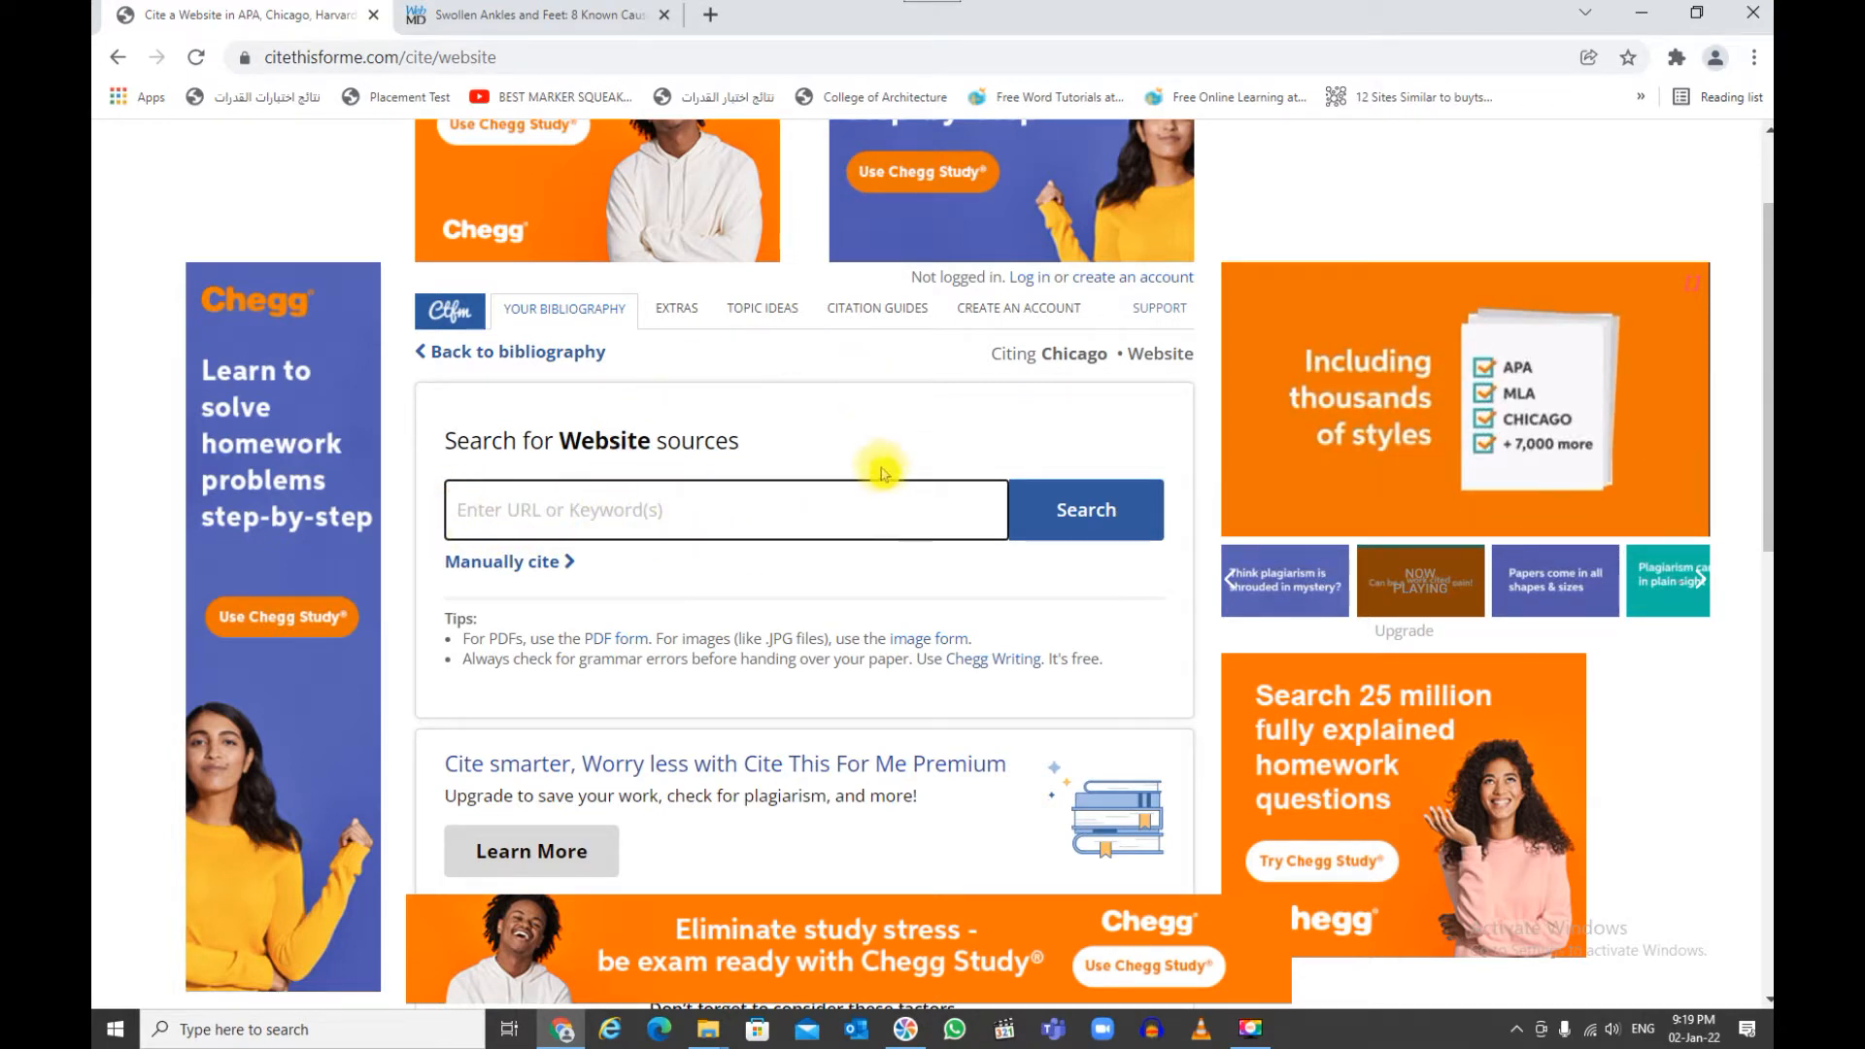
pyautogui.click(776, 532)
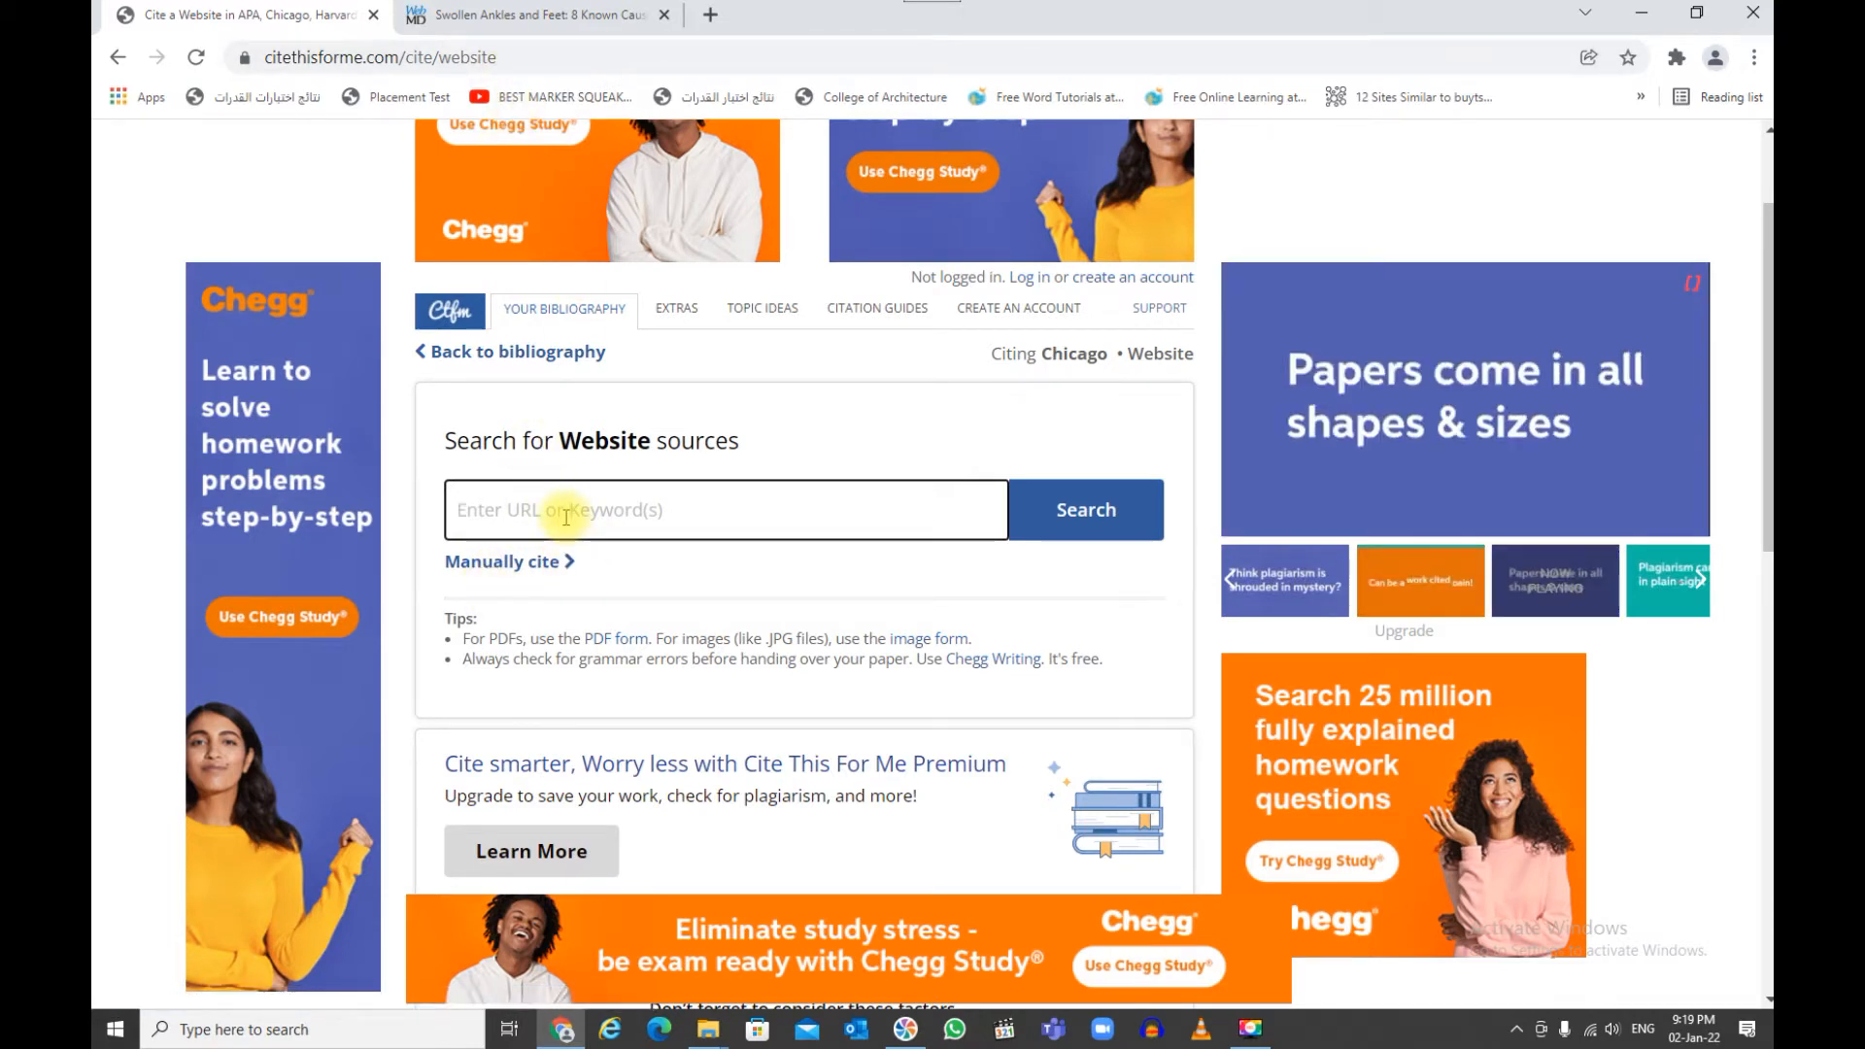
pyautogui.write('https://www.webmd.com/a-to-z-guides/swollen-ankles-and-feet')
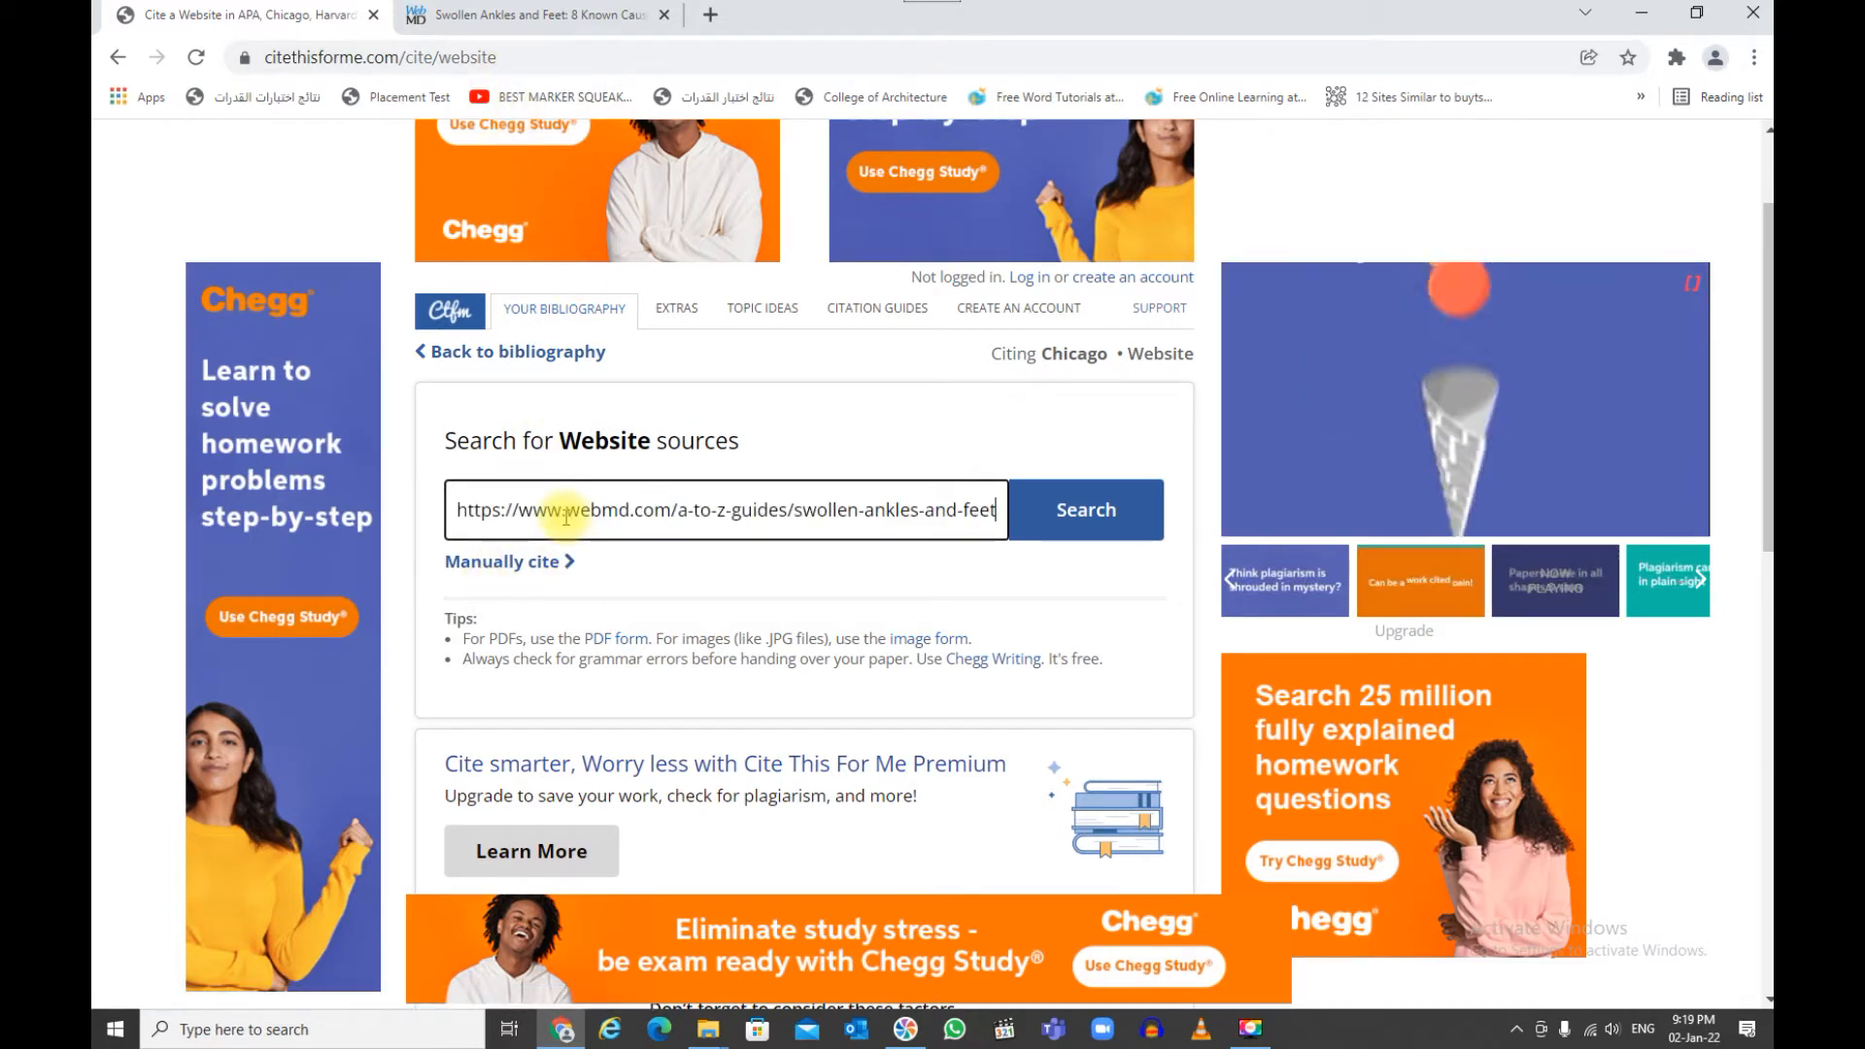
pyautogui.click(1078, 520)
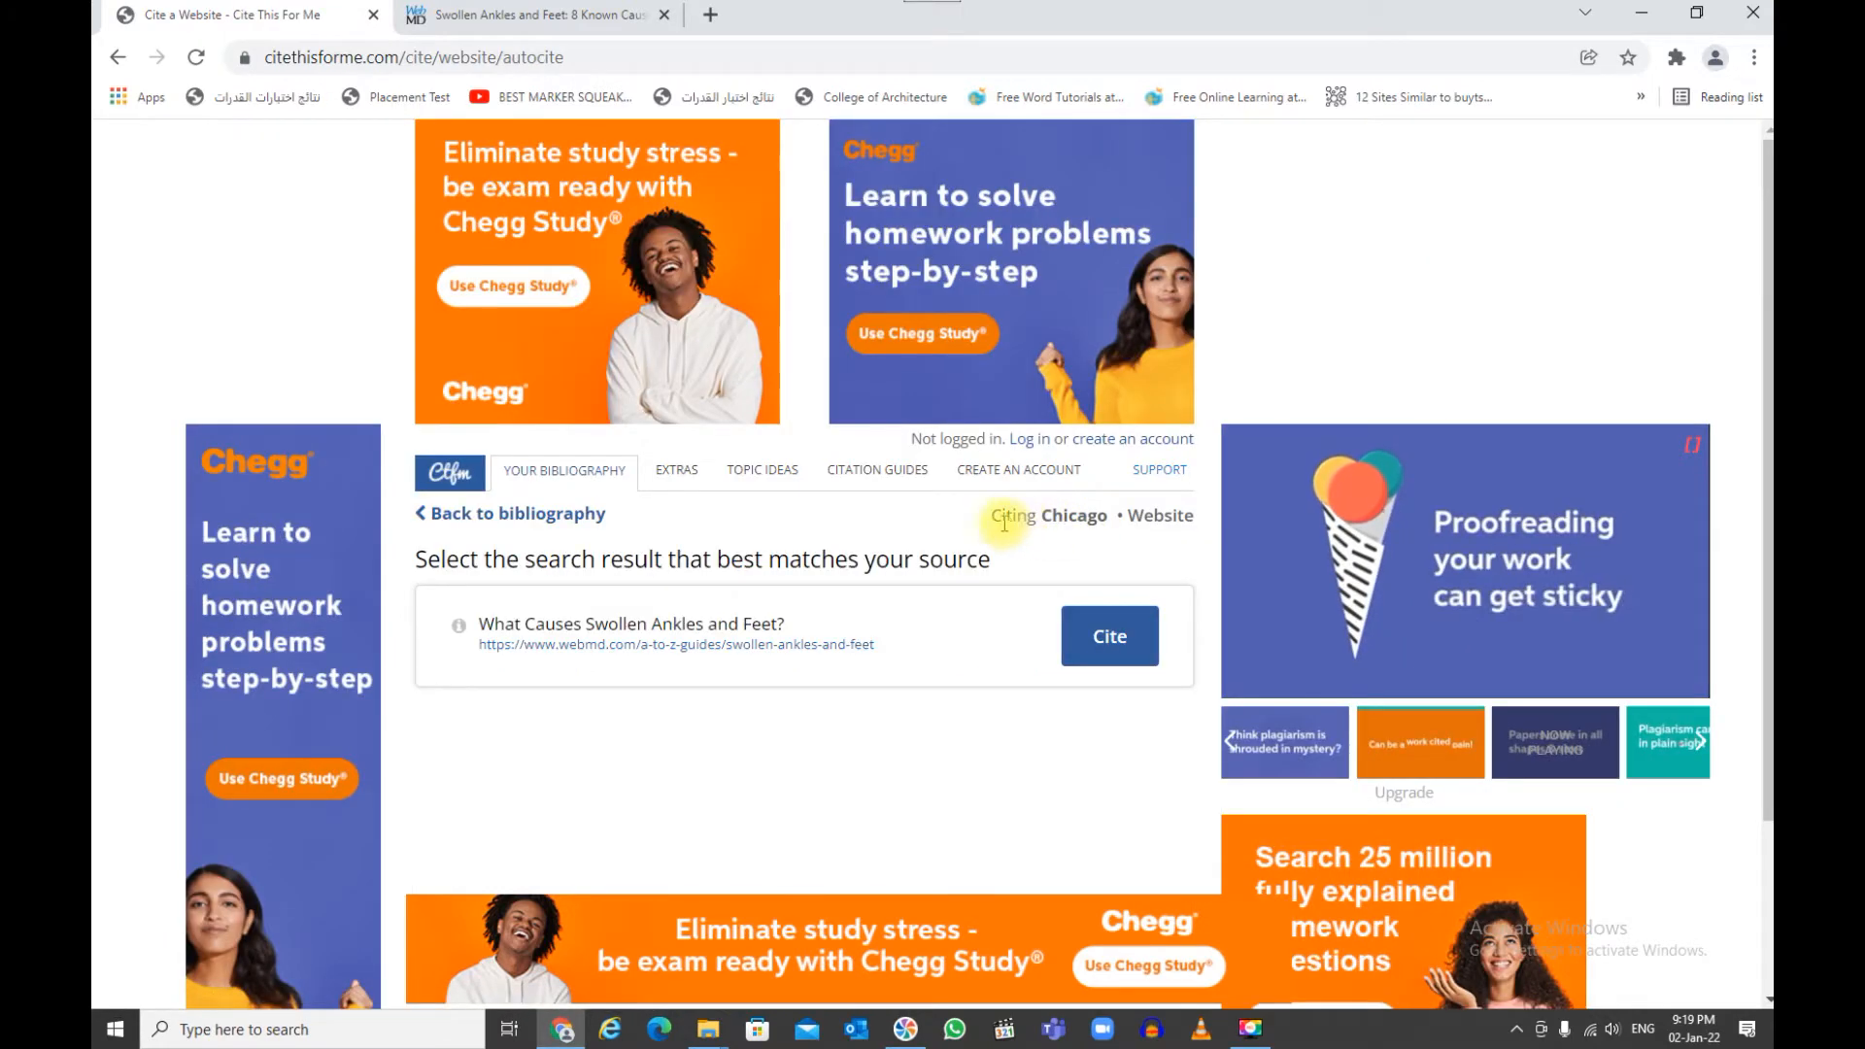
# Cite the matching WebMD result, review the found and missing source details, and continue to the additional information form
pyautogui.click(1123, 641)
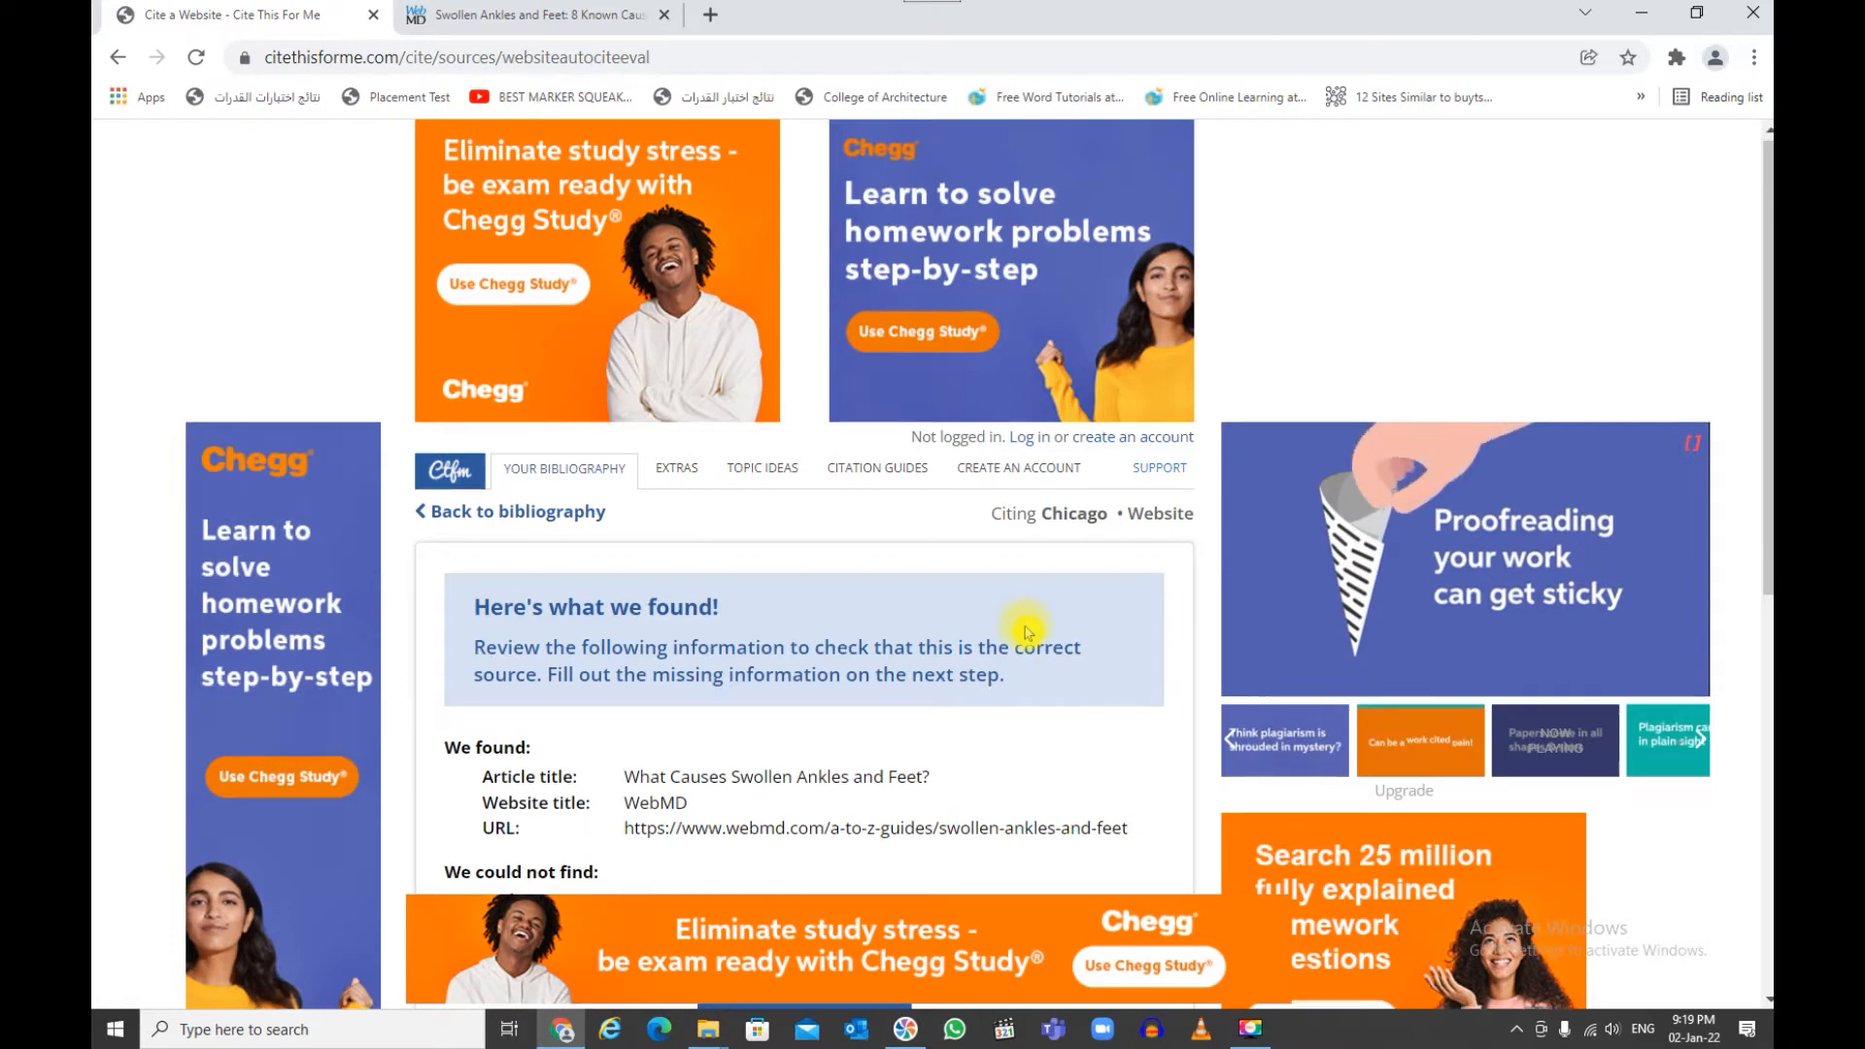
pyautogui.scroll(-3, 1027, 631)
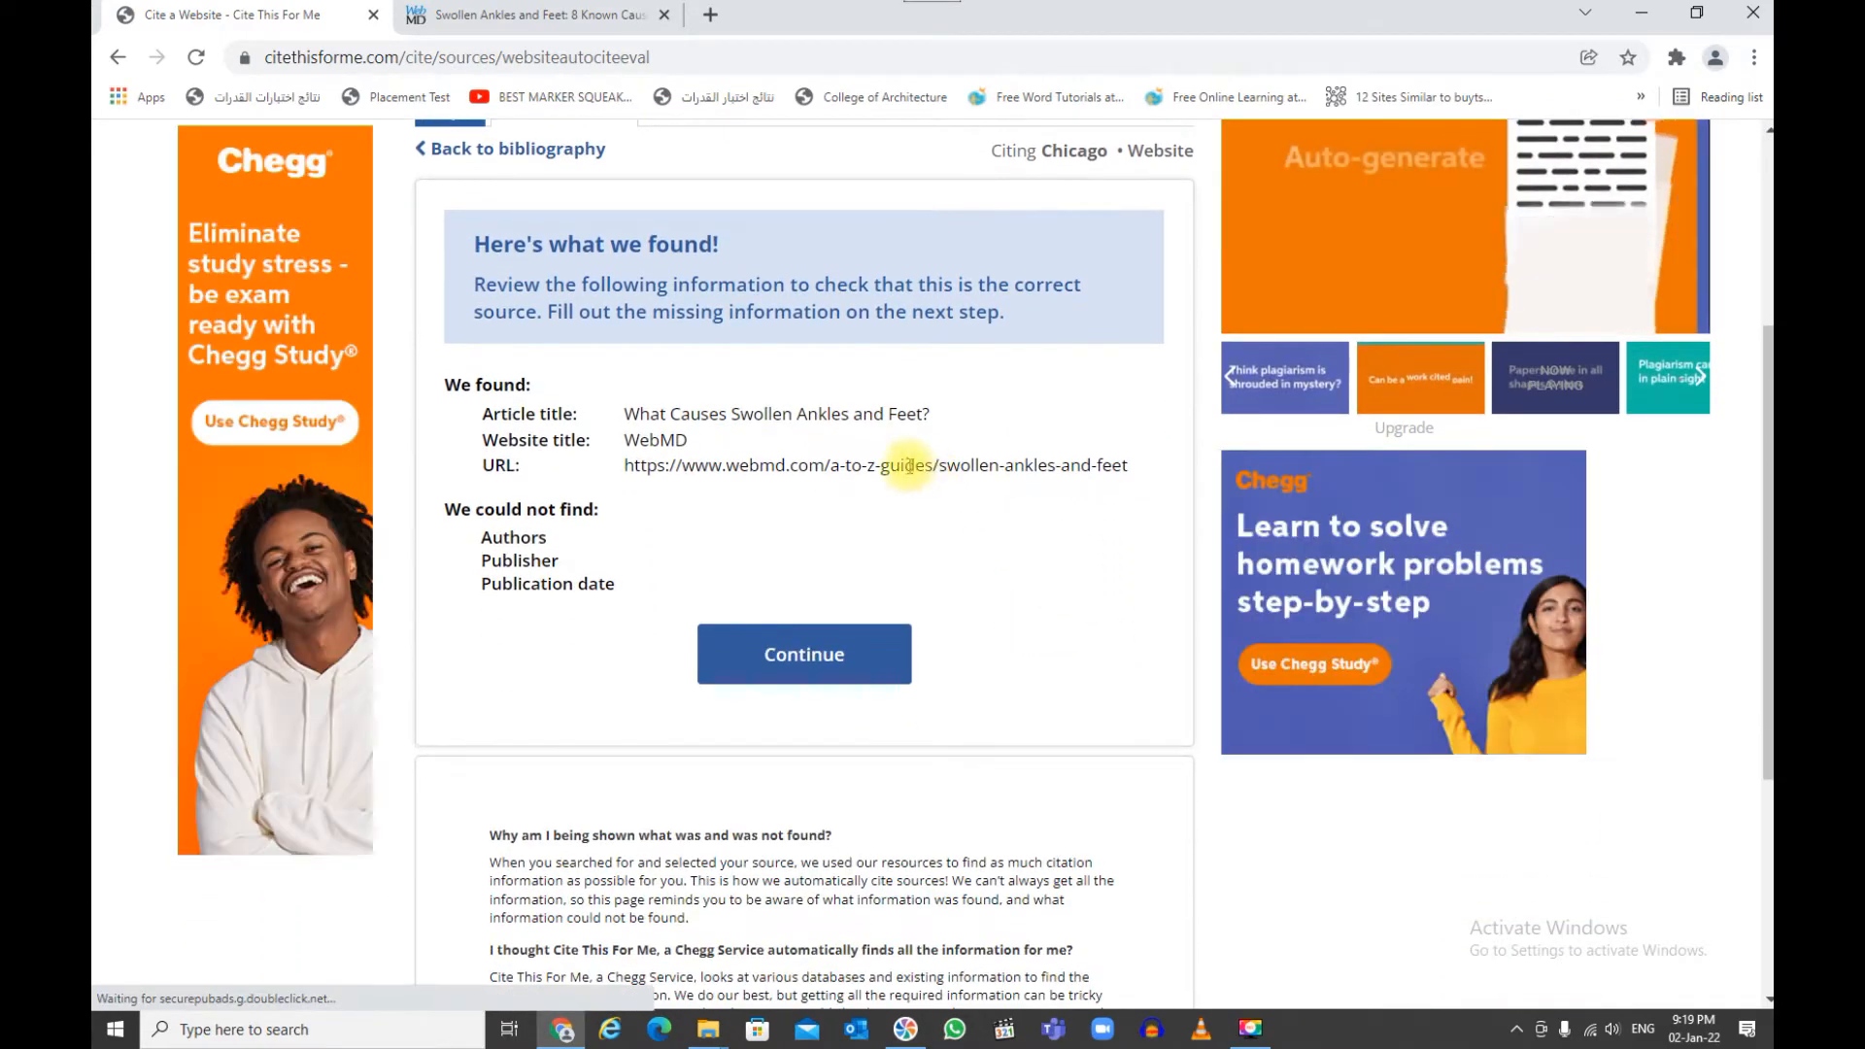
pyautogui.scroll(2, 988, 527)
pyautogui.scroll(-4, 962, 515)
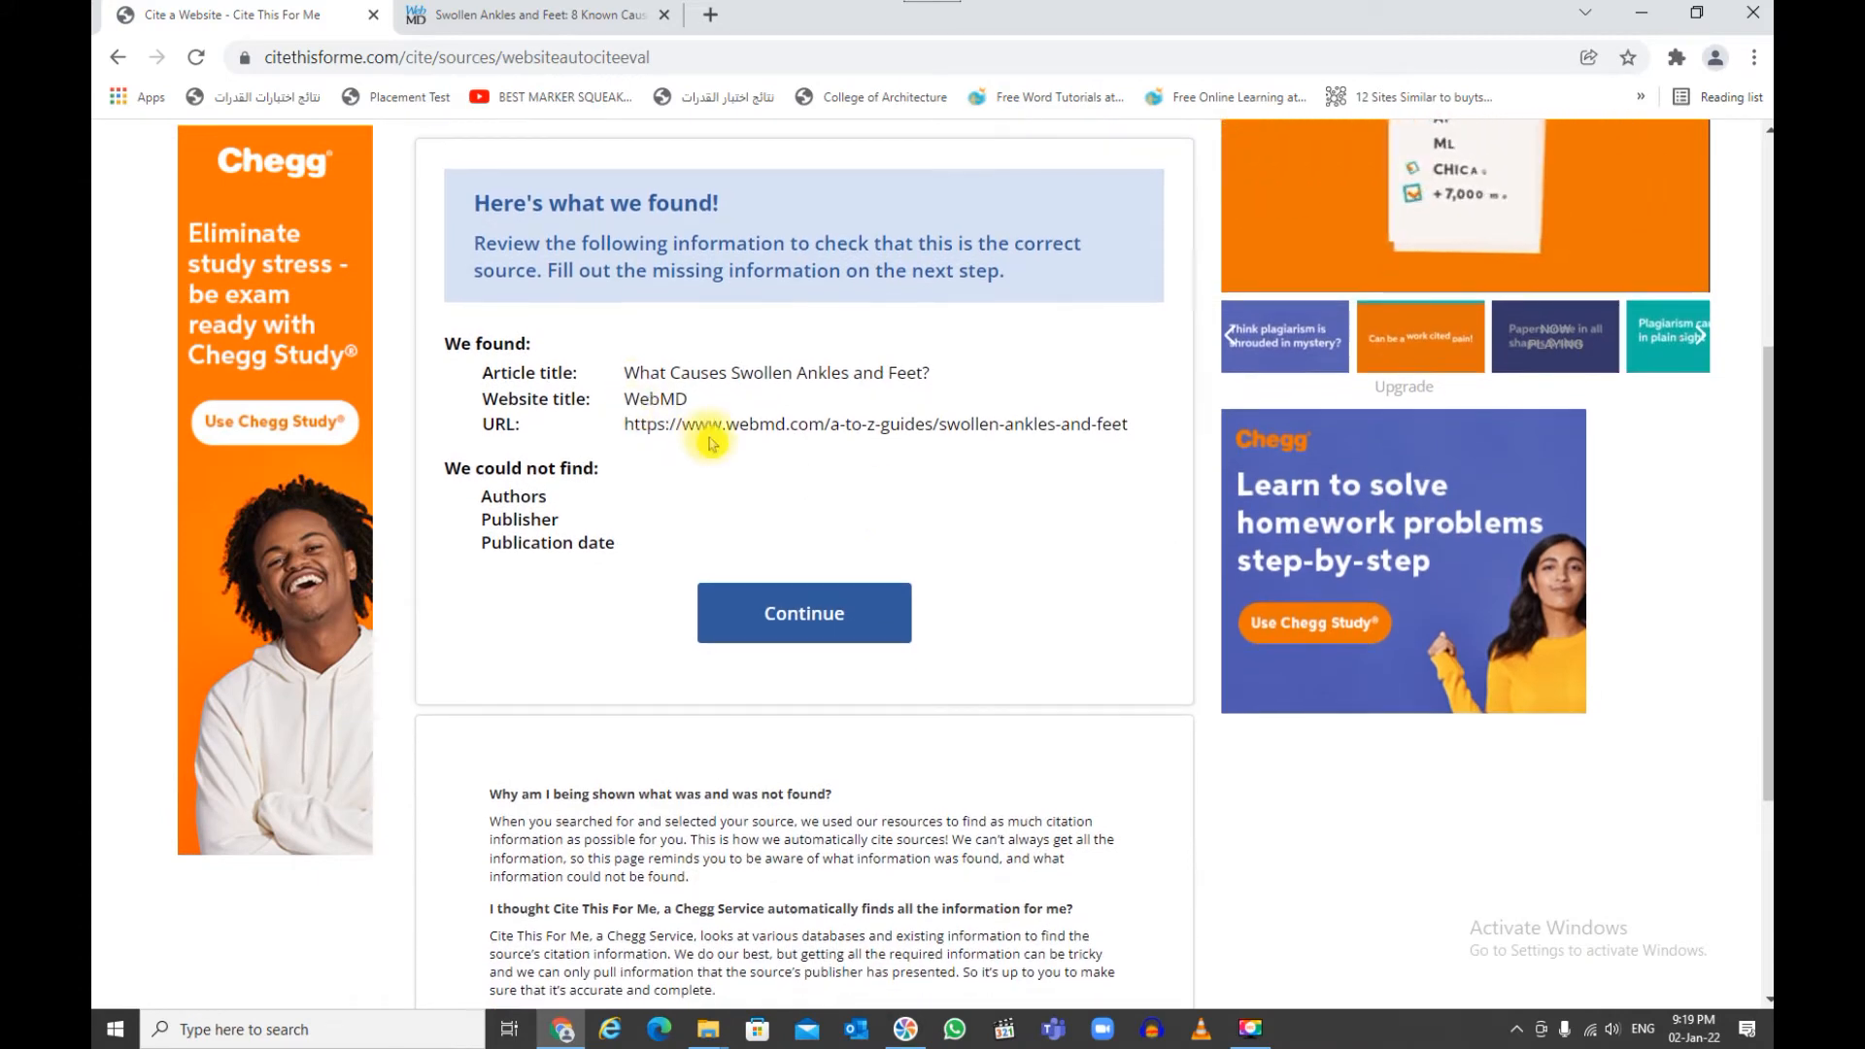
pyautogui.scroll(-1, 583, 449)
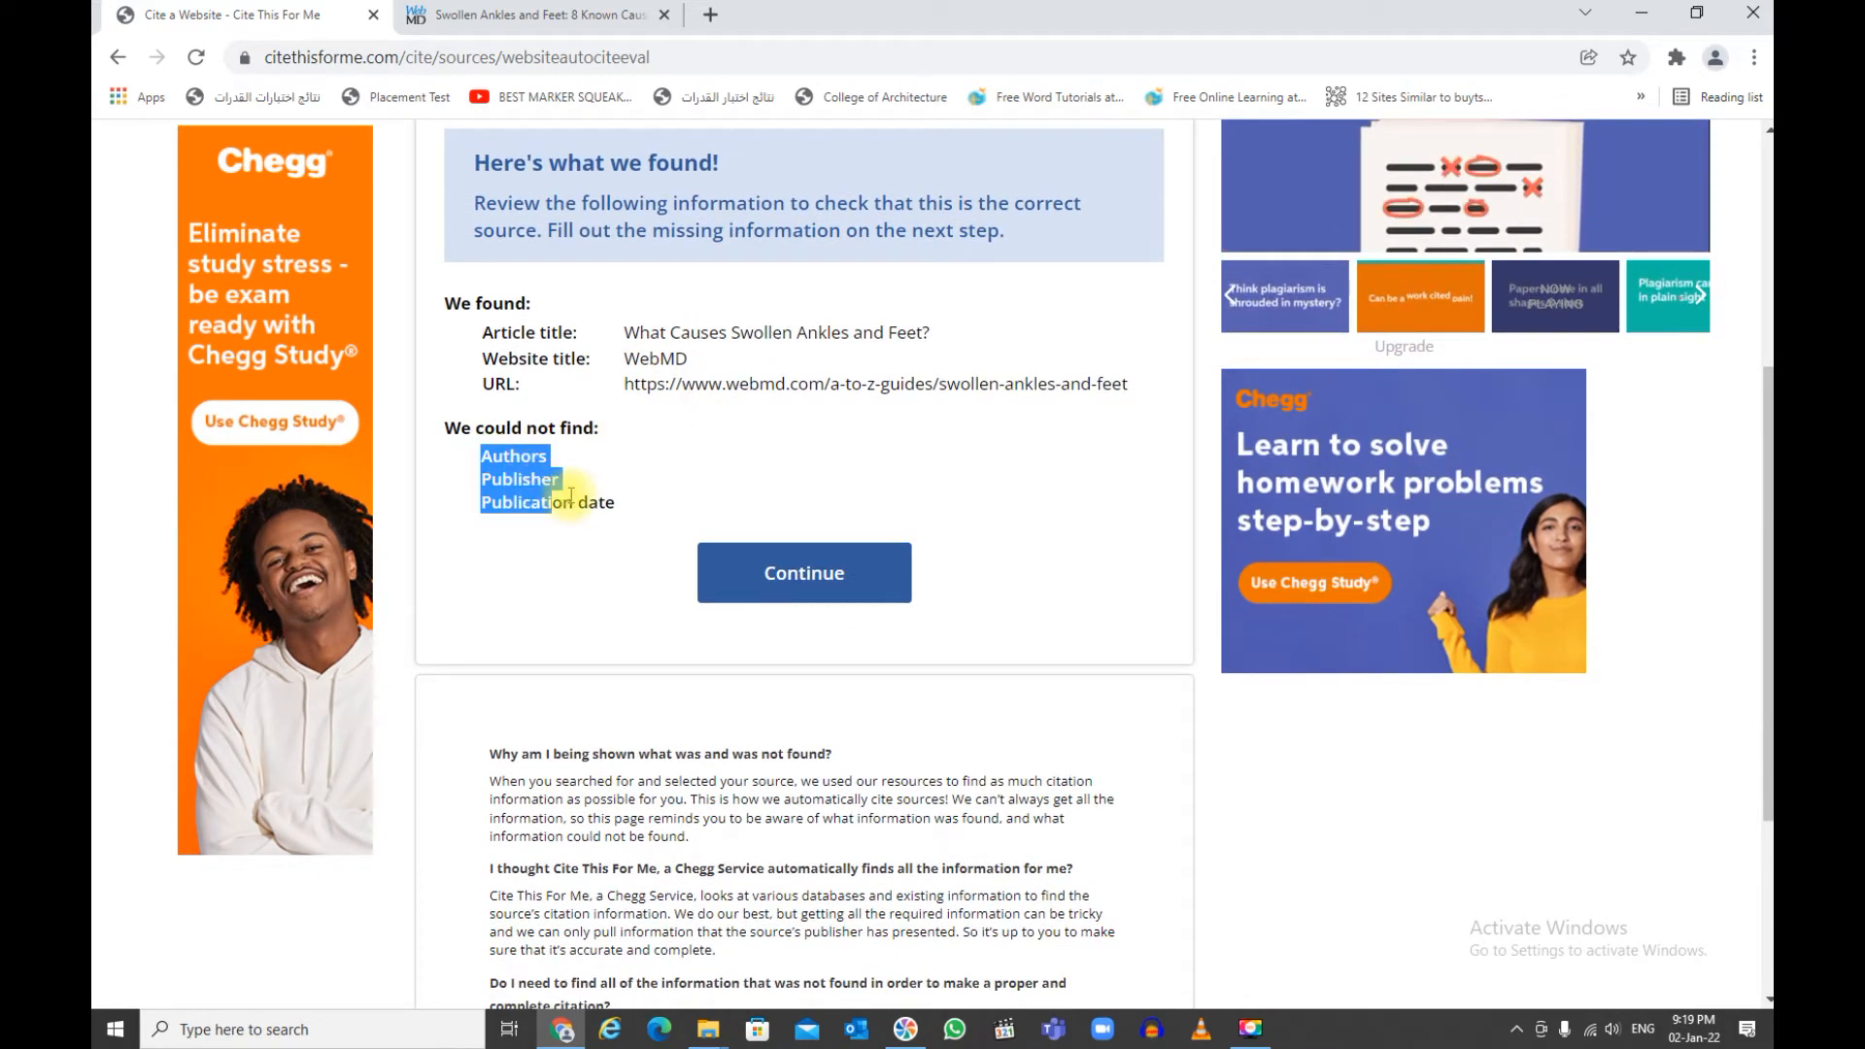
pyautogui.moveTo(571, 495); pyautogui.dragTo(632, 491)
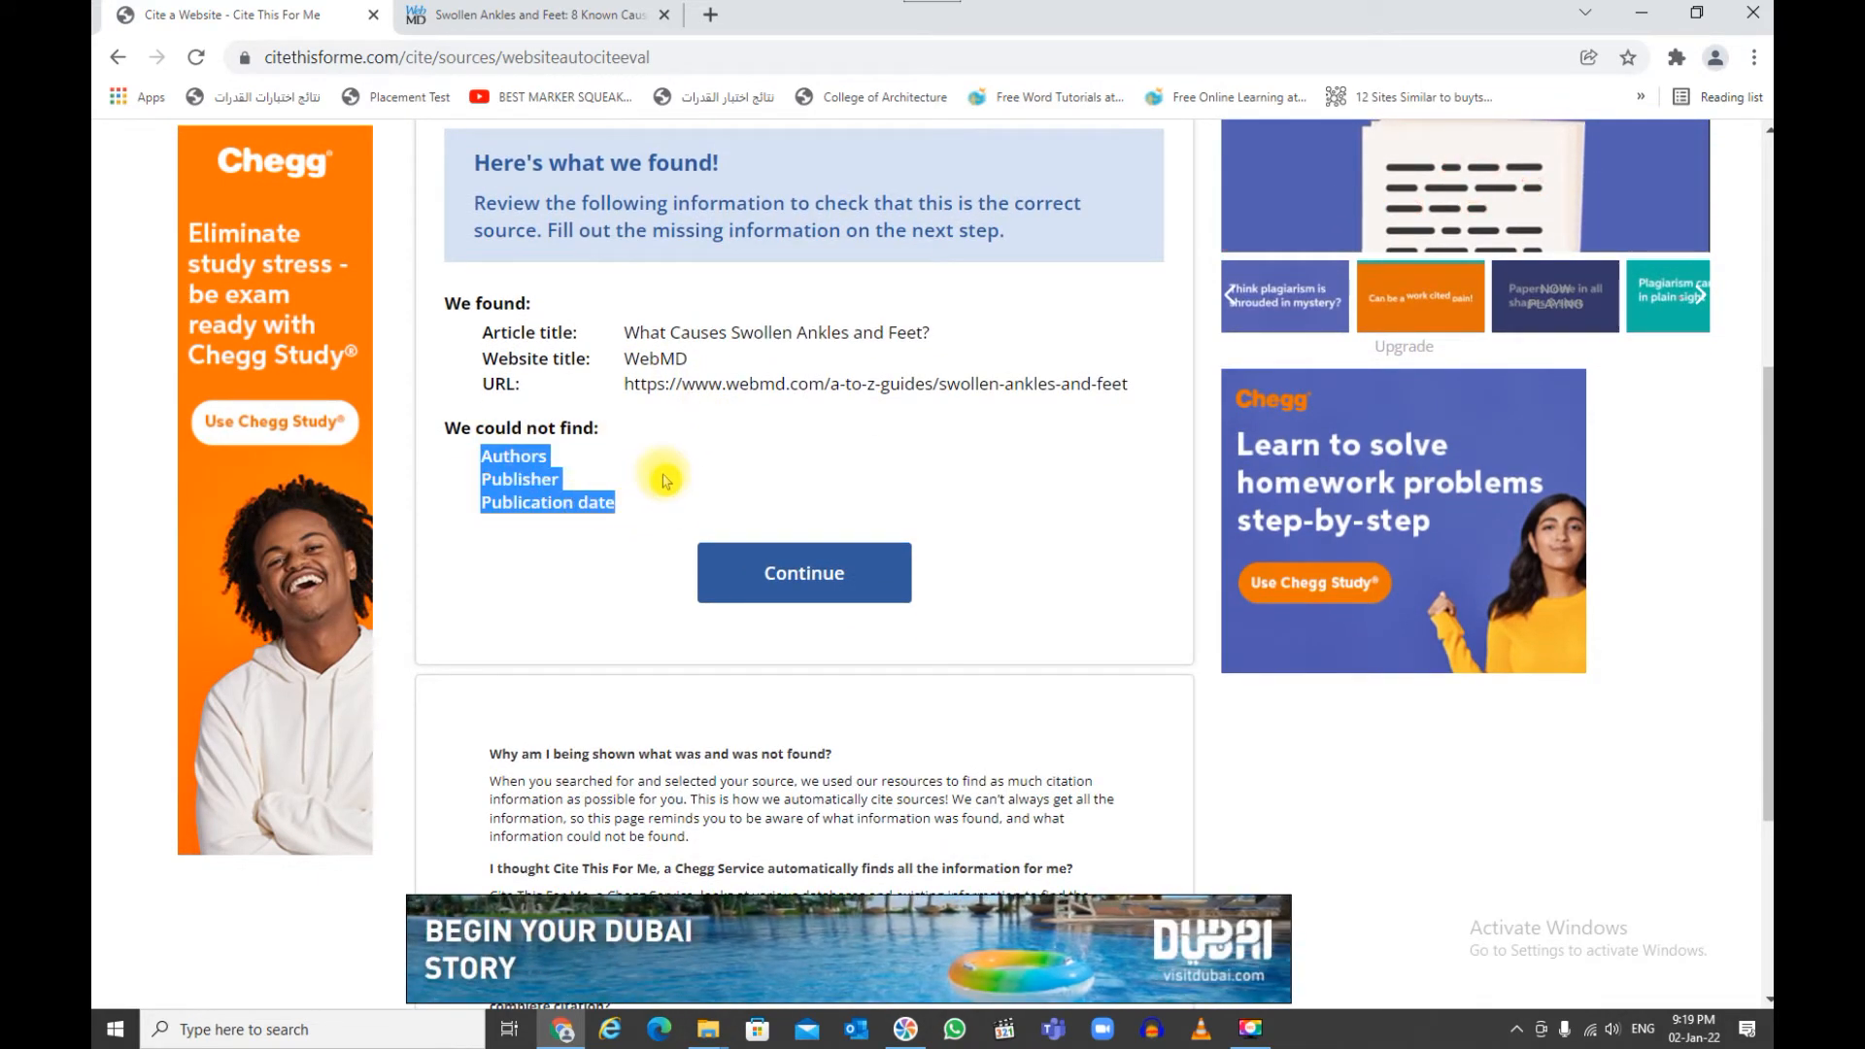
pyautogui.click(780, 583)
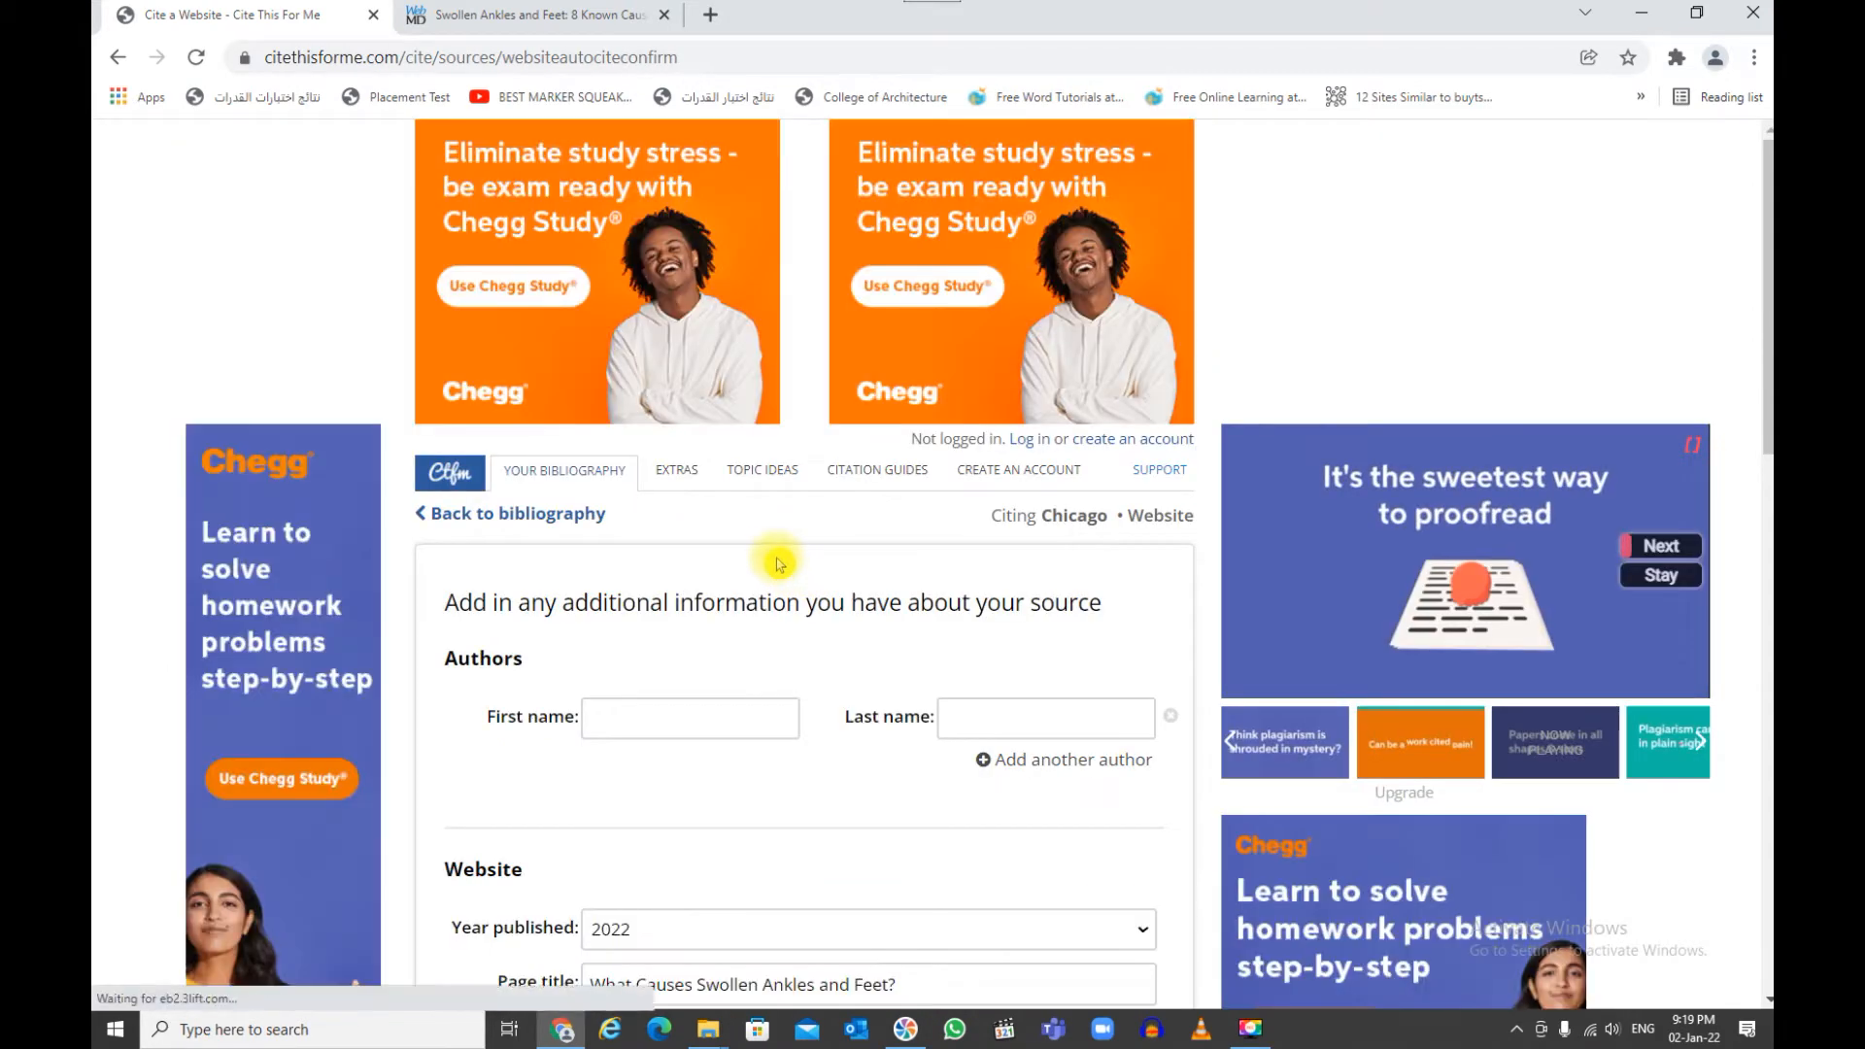
# Copy the author's full name from the WebMD article into both the first name and last name fields of the citation
pyautogui.scroll(-3, 777, 563)
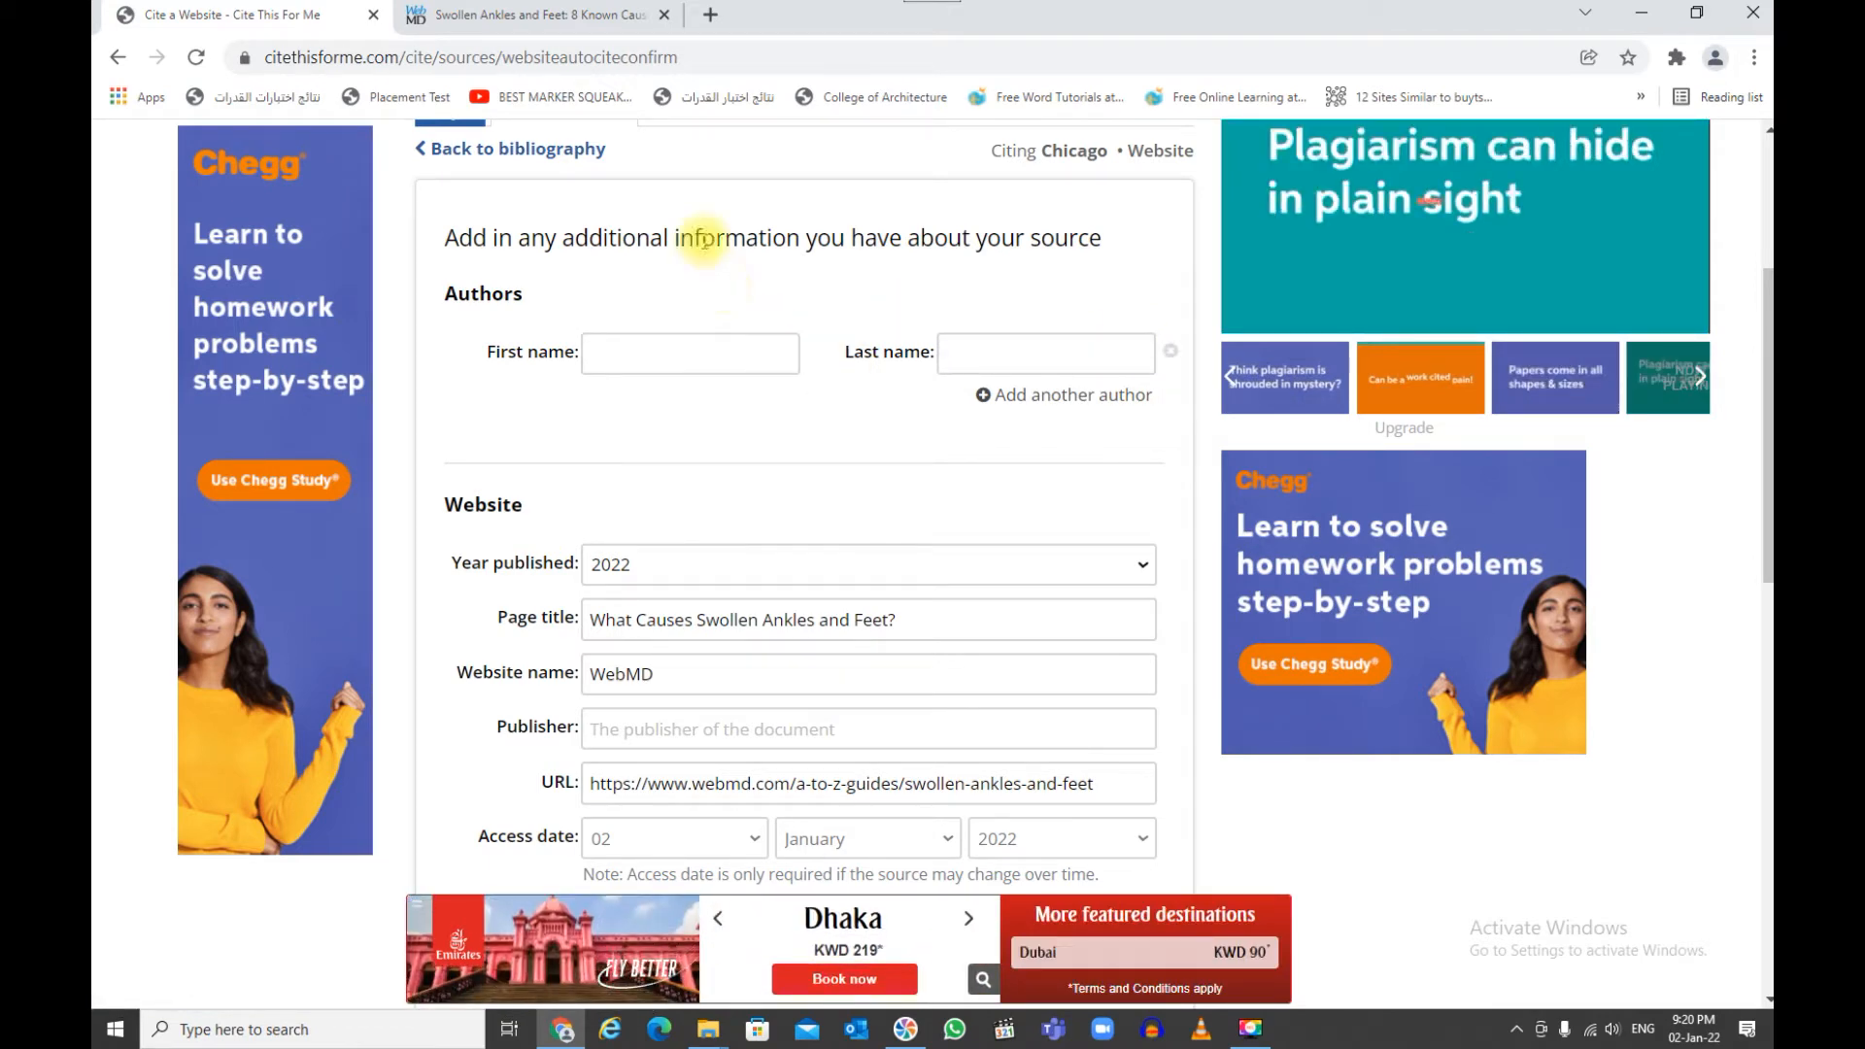
pyautogui.click(525, 24)
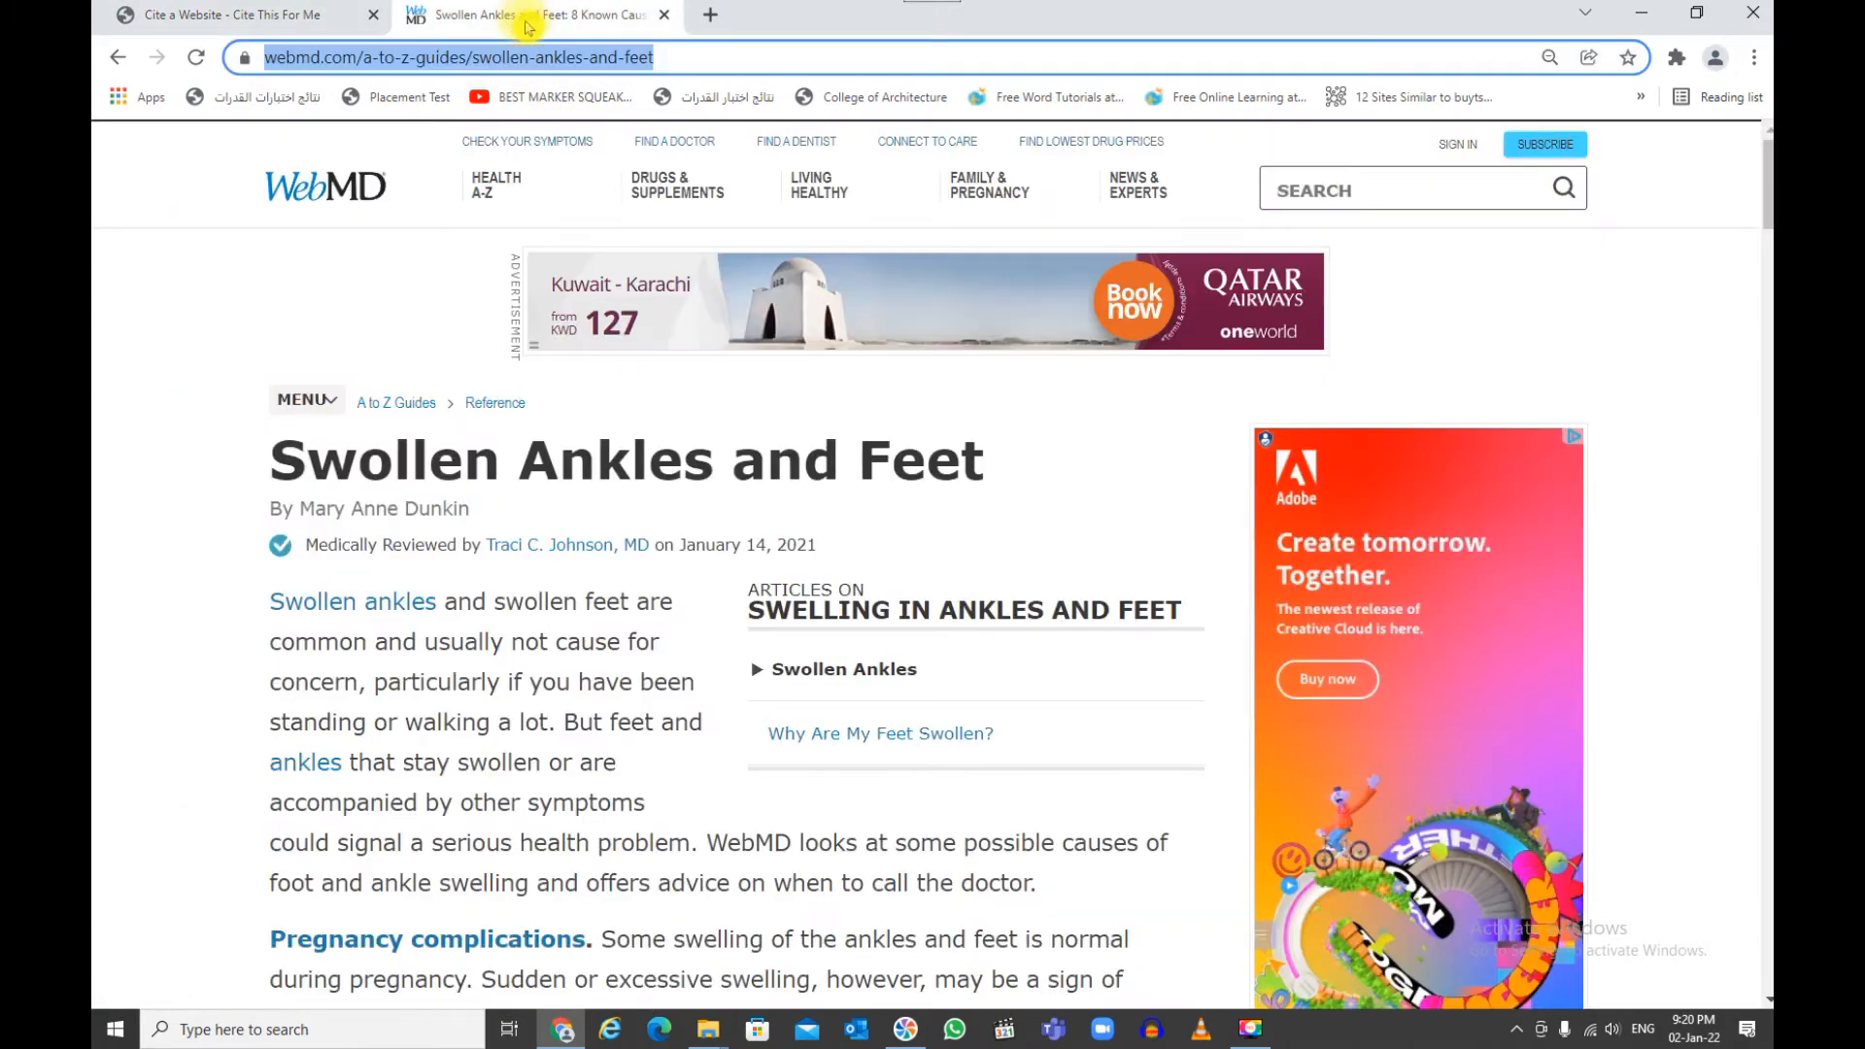
pyautogui.scroll(-2, 327, 364)
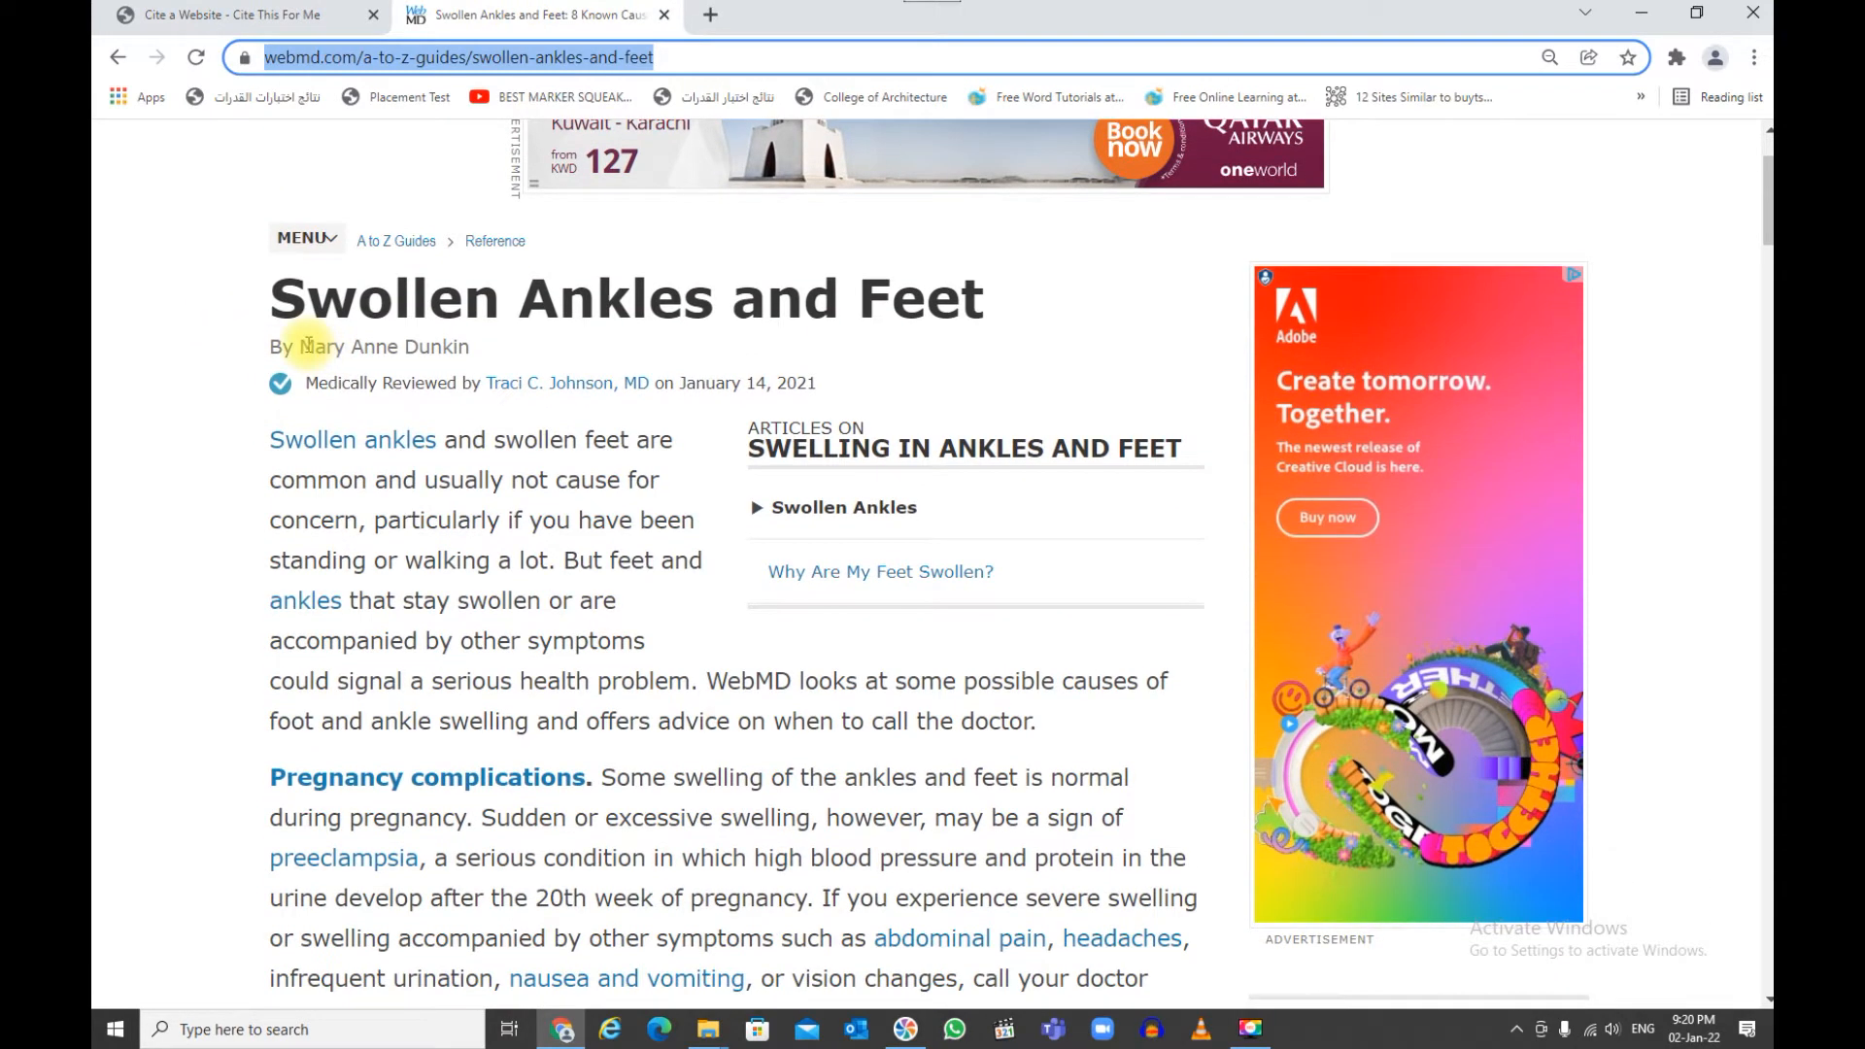
pyautogui.moveTo(303, 348); pyautogui.dragTo(396, 348)
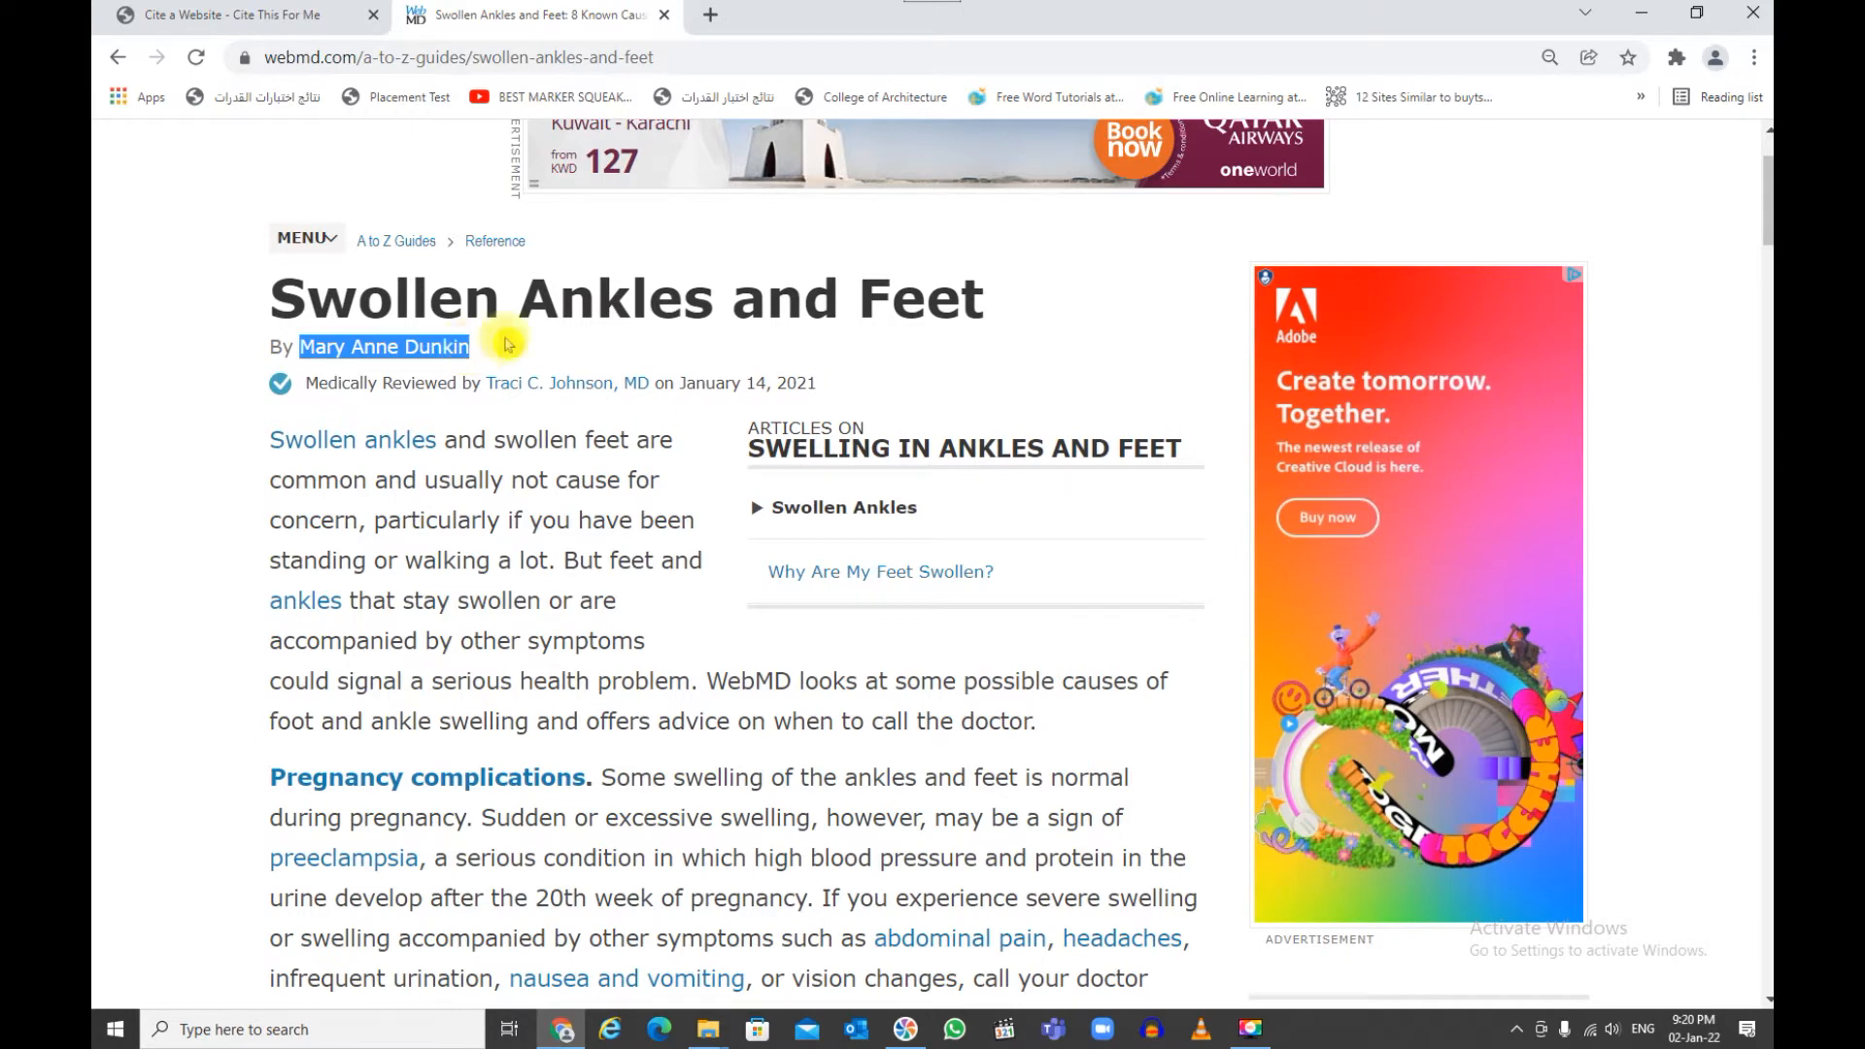
pyautogui.click(240, 32)
pyautogui.click(639, 348)
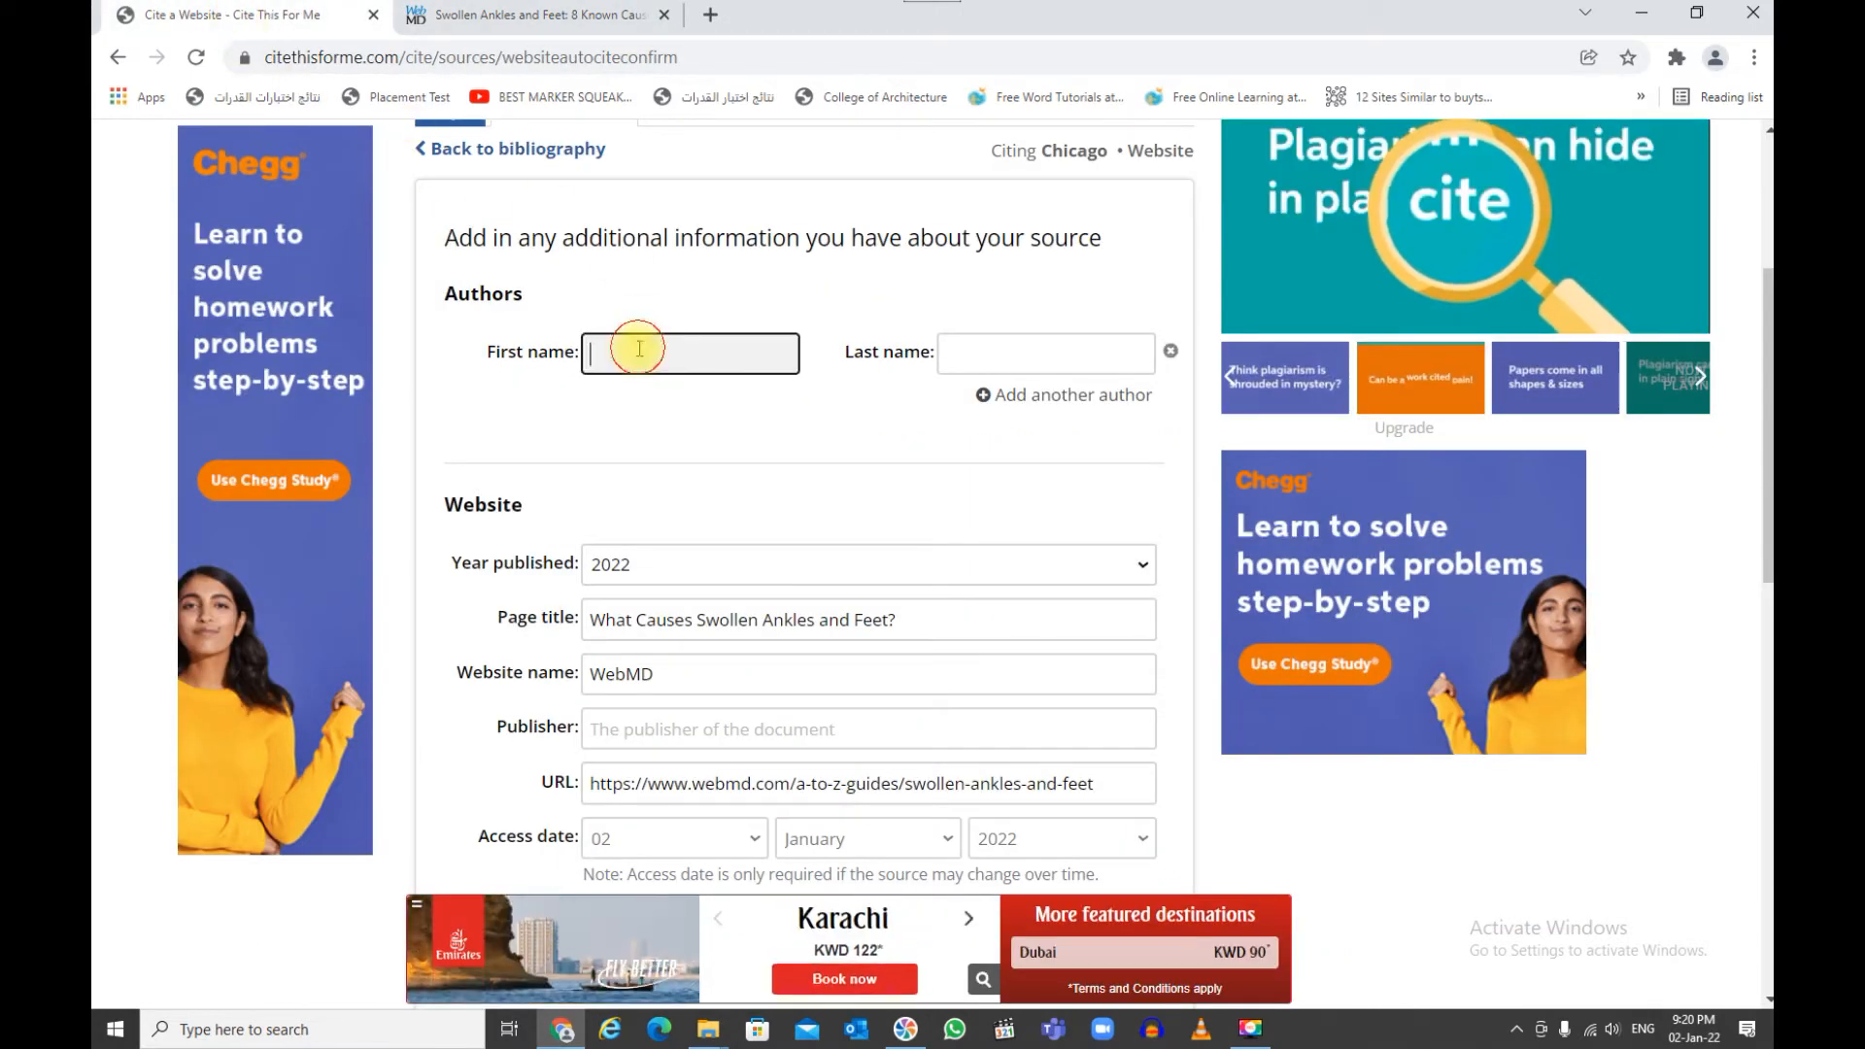
pyautogui.write('Mary Anne Dunkin')
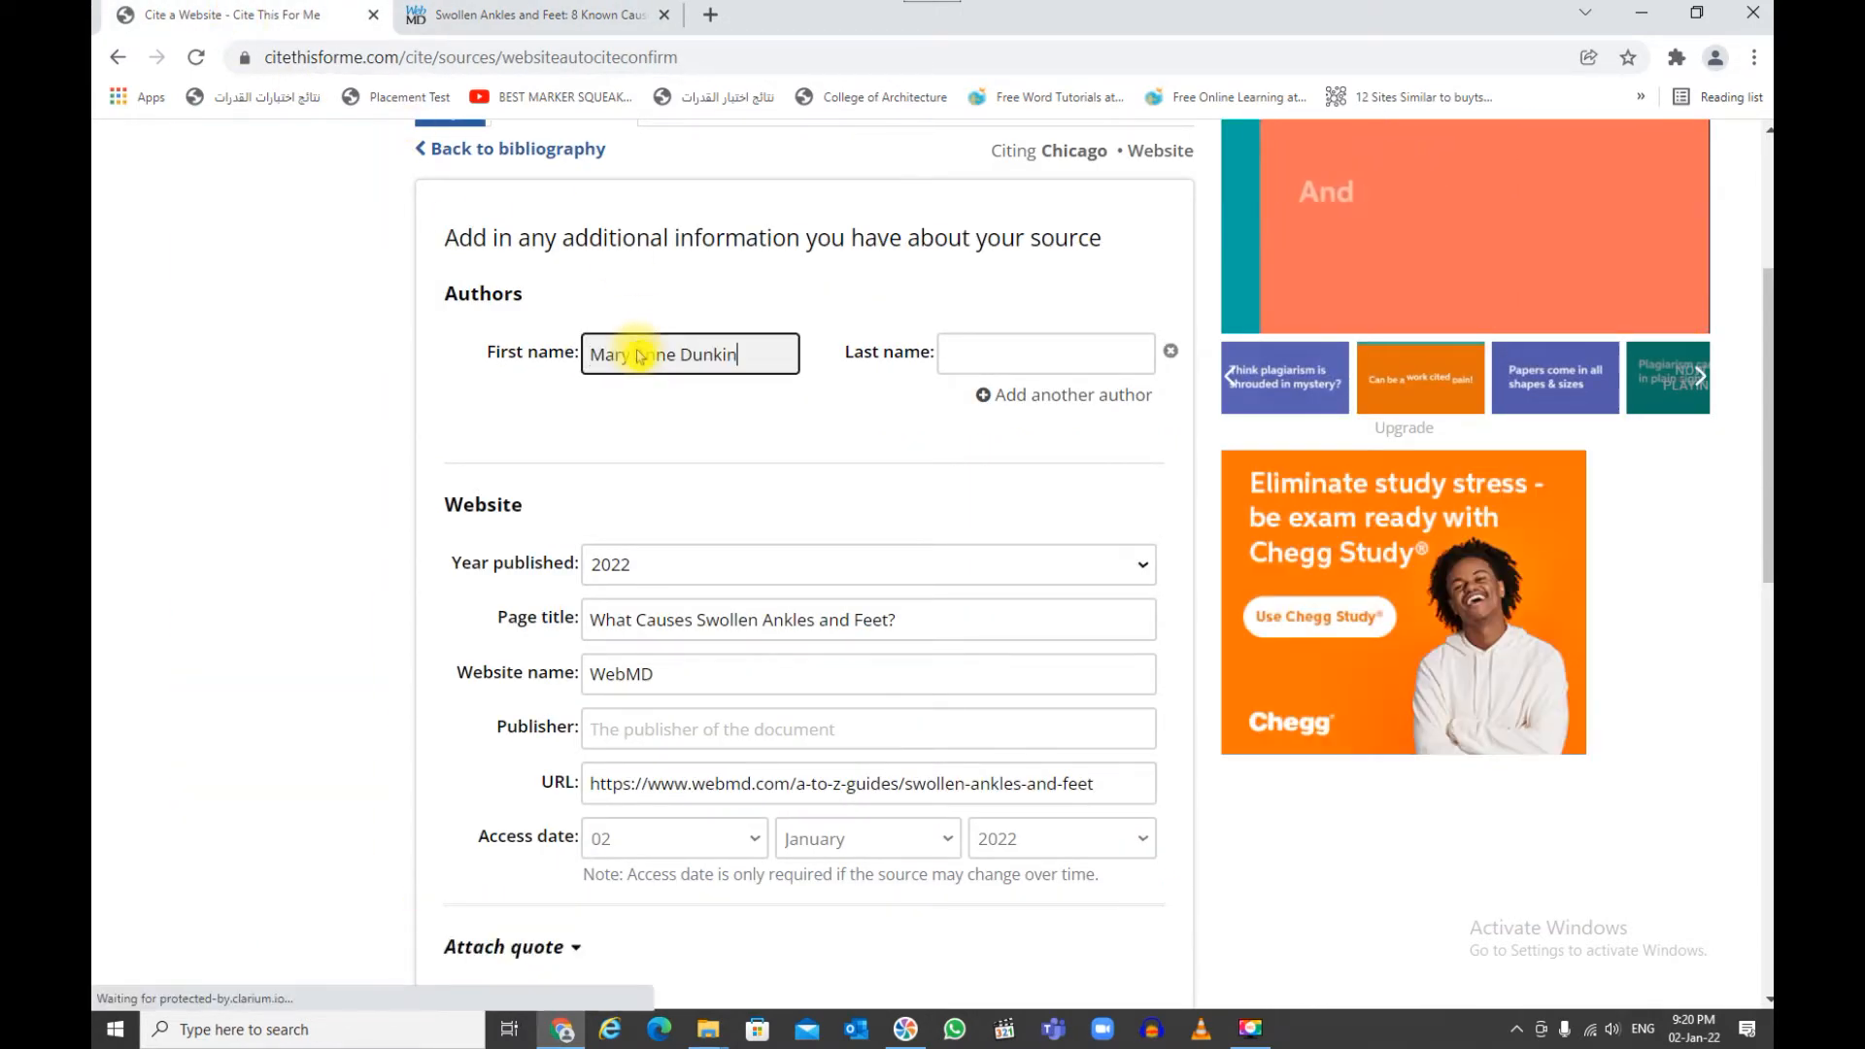
pyautogui.click(965, 359)
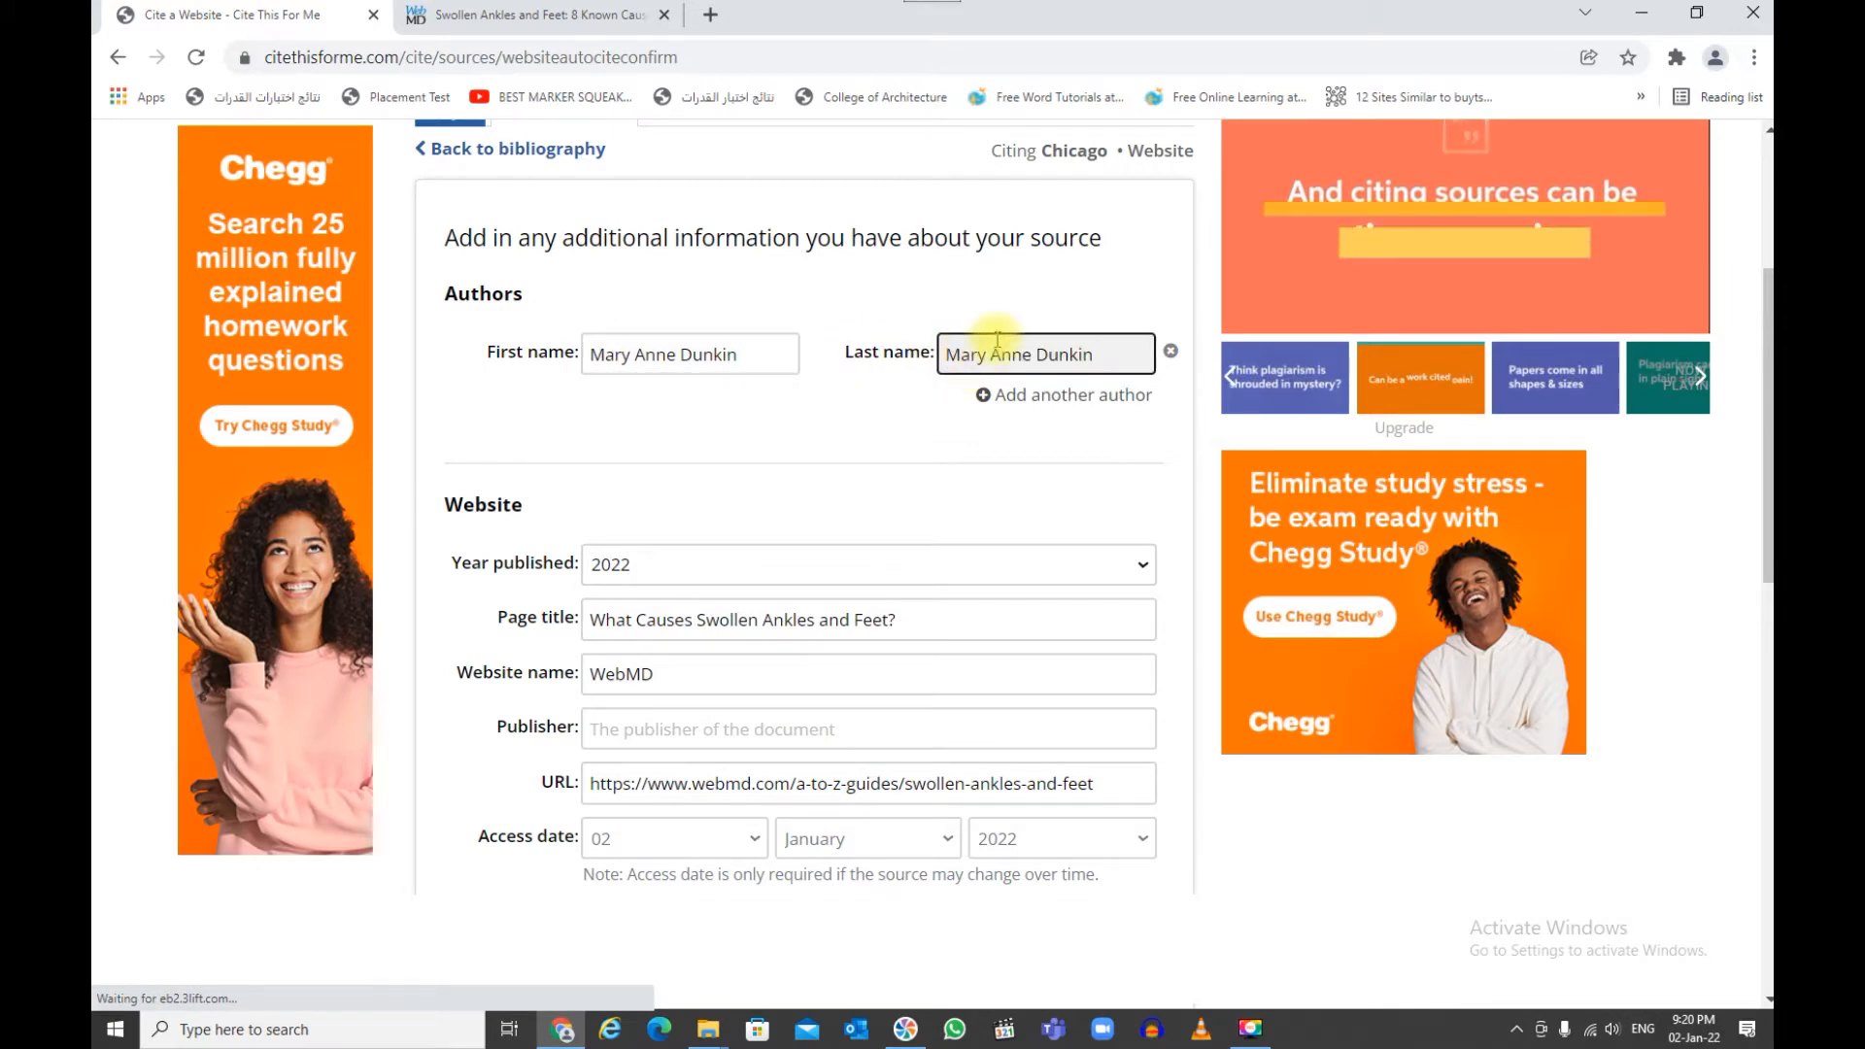
# Trim the author fields so the first name field keeps only the given names and the last name field only the surname
pyautogui.click(1038, 359)
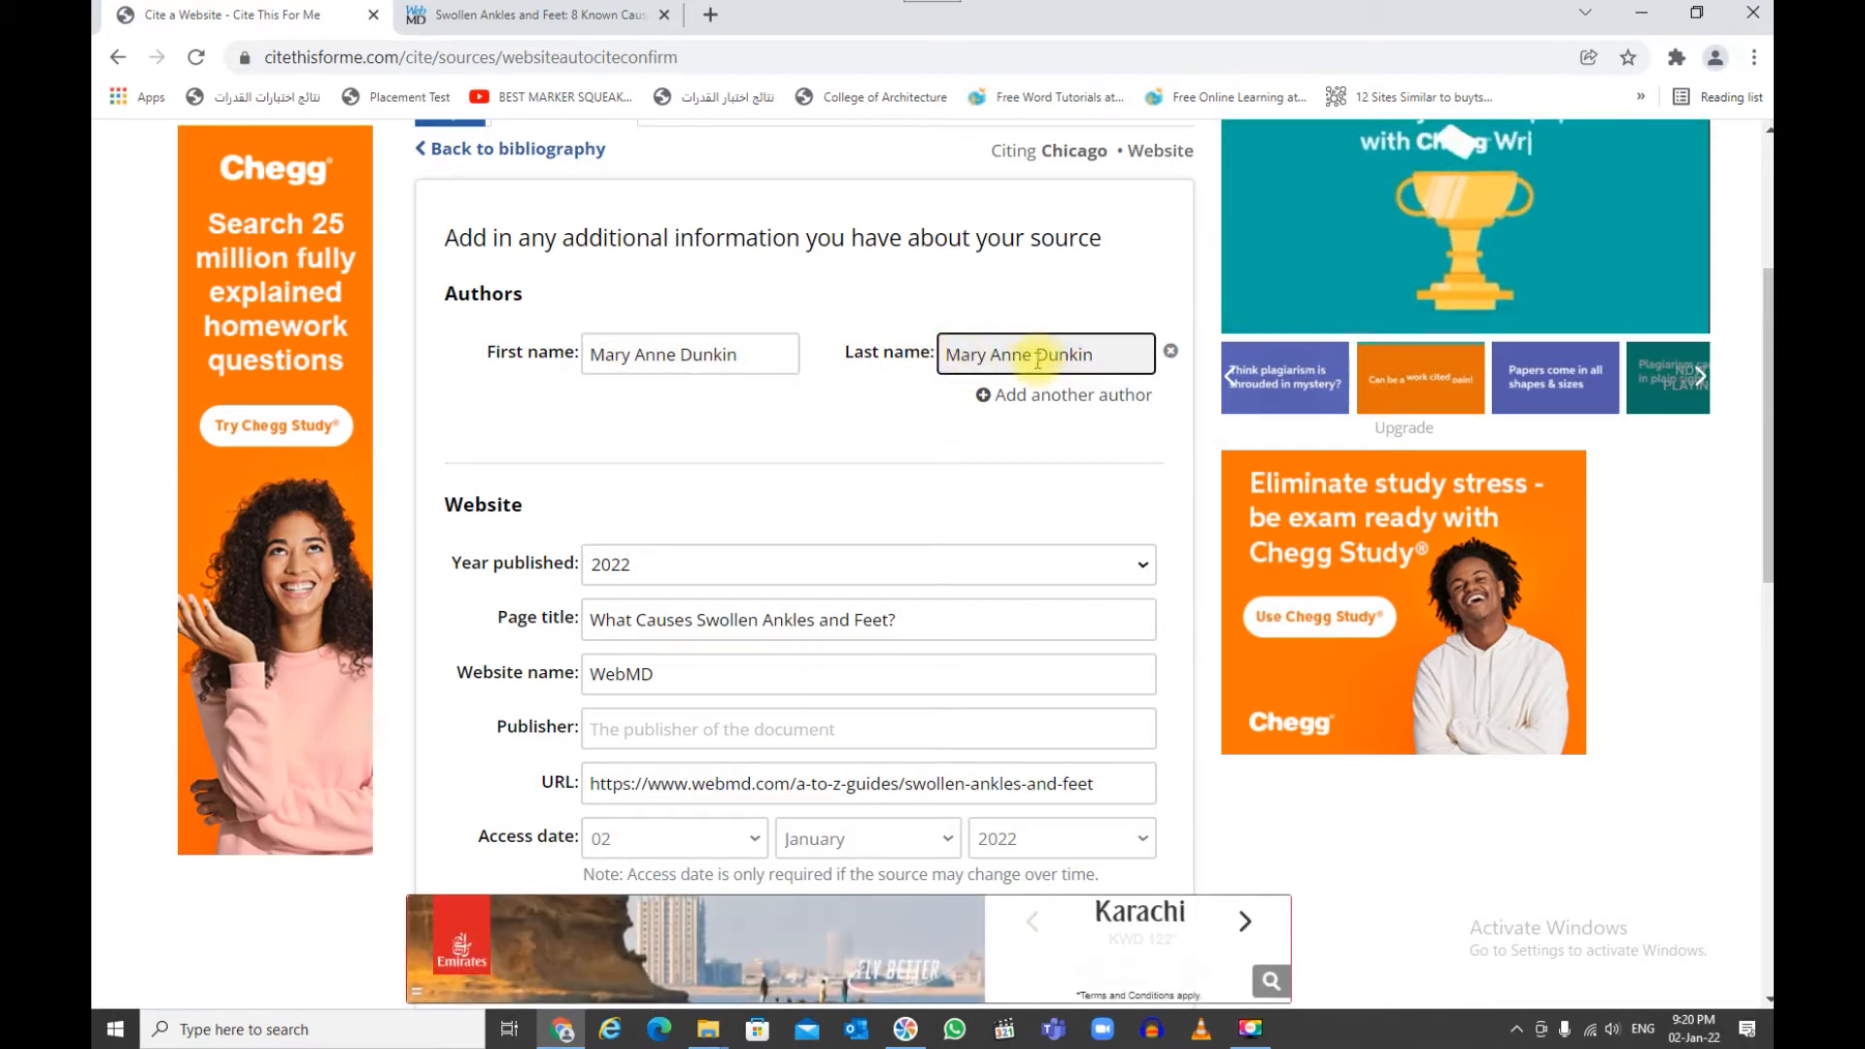
pyautogui.press('BackSpace')
pyautogui.press('BackSpace')
pyautogui.press('BackSpace')
pyautogui.press('BackSpace')
pyautogui.press('BackSpace')
pyautogui.press('BackSpace')
pyautogui.press('BackSpace')
pyautogui.press('BackSpace')
pyautogui.press('BackSpace')
pyautogui.press('BackSpace')
pyautogui.click(753, 357)
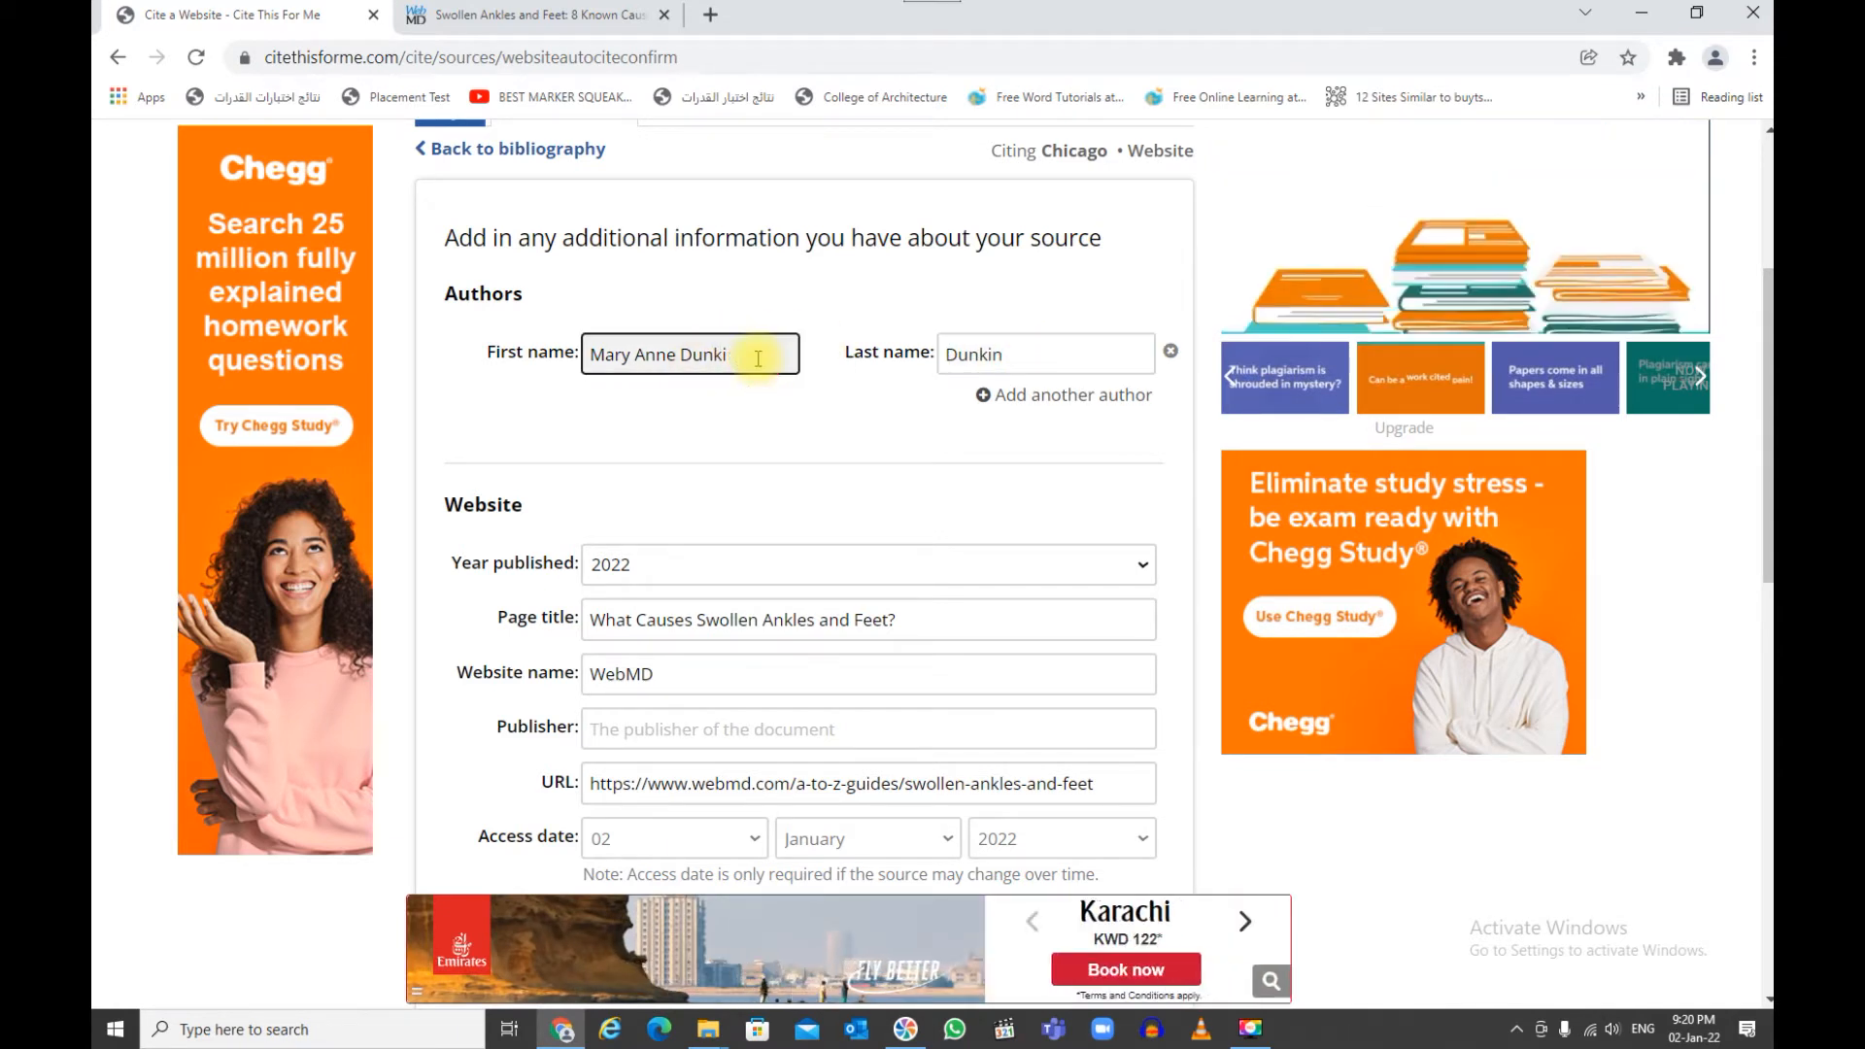
pyautogui.press('BackSpace')
pyautogui.press('BackSpace')
pyautogui.press('BackSpace')
pyautogui.press('BackSpace')
pyautogui.press('BackSpace')
pyautogui.press('BackSpace')
pyautogui.press('BackSpace')
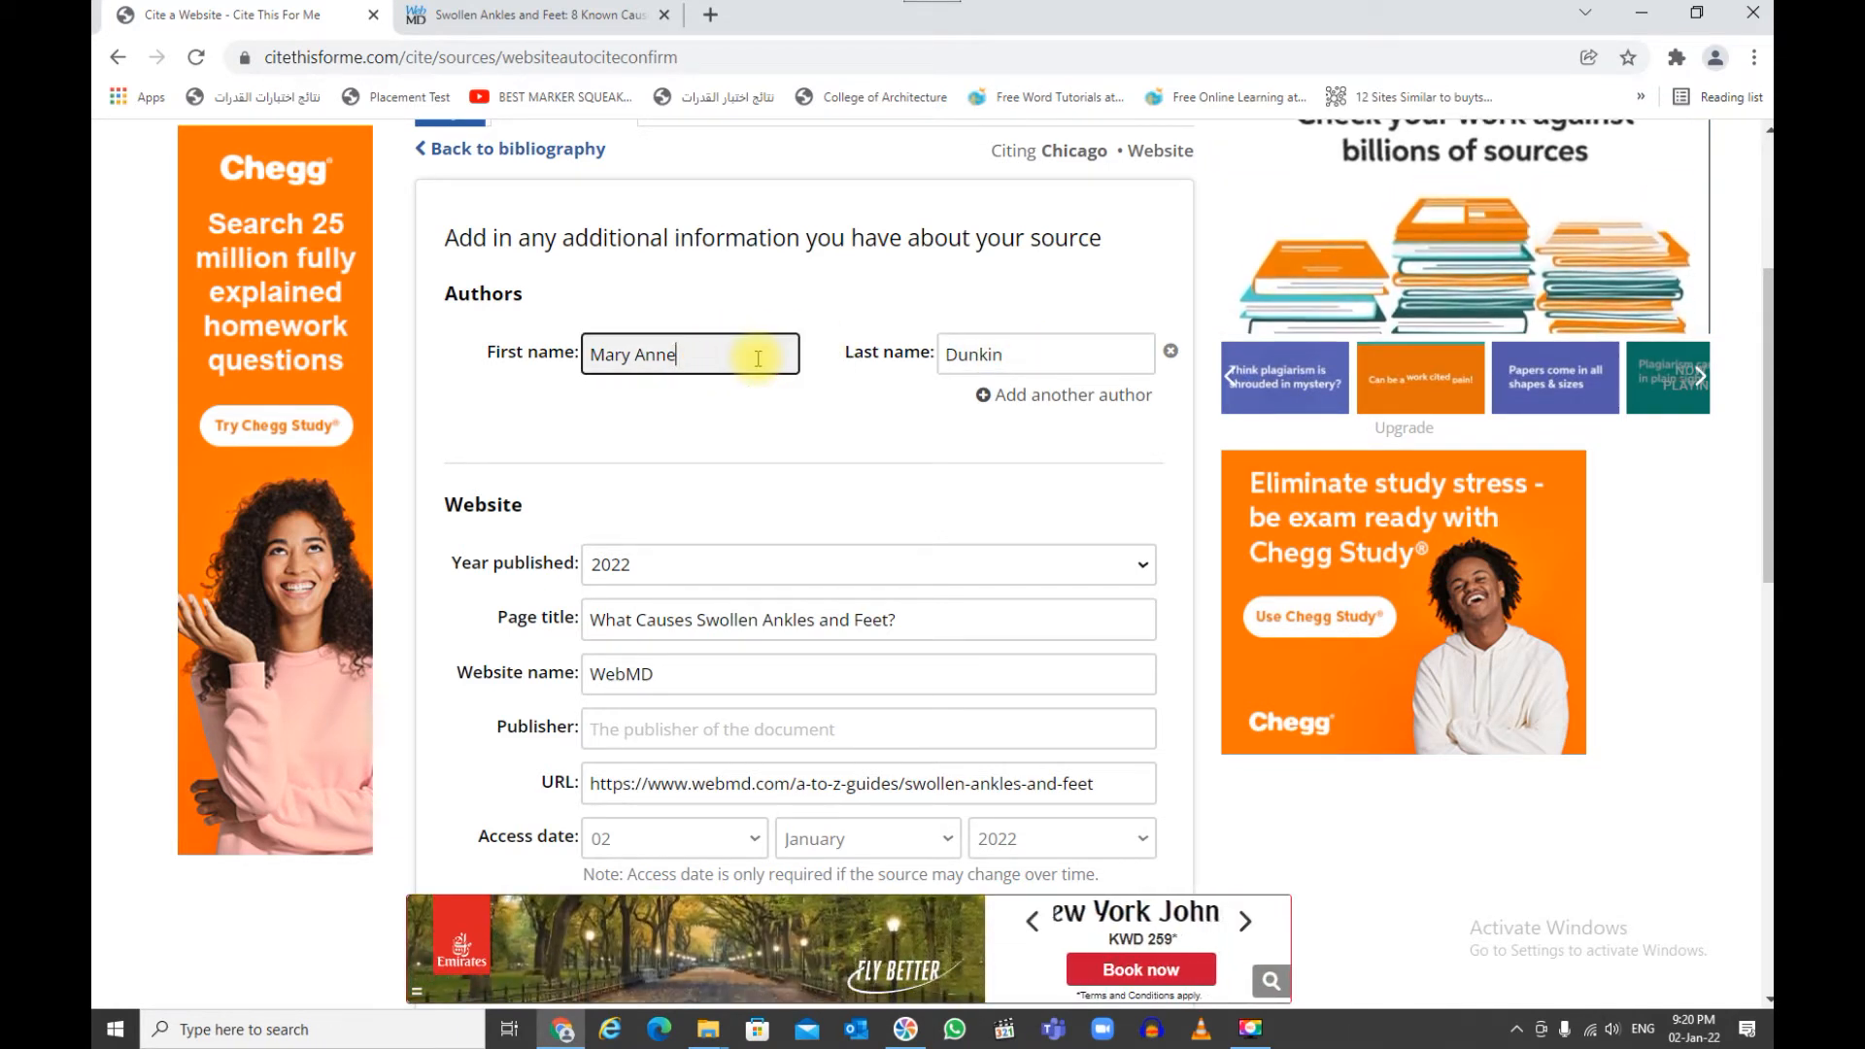
pyautogui.click(539, 428)
# Set the website citation's year published to Undated
pyautogui.scroll(-2, 533, 428)
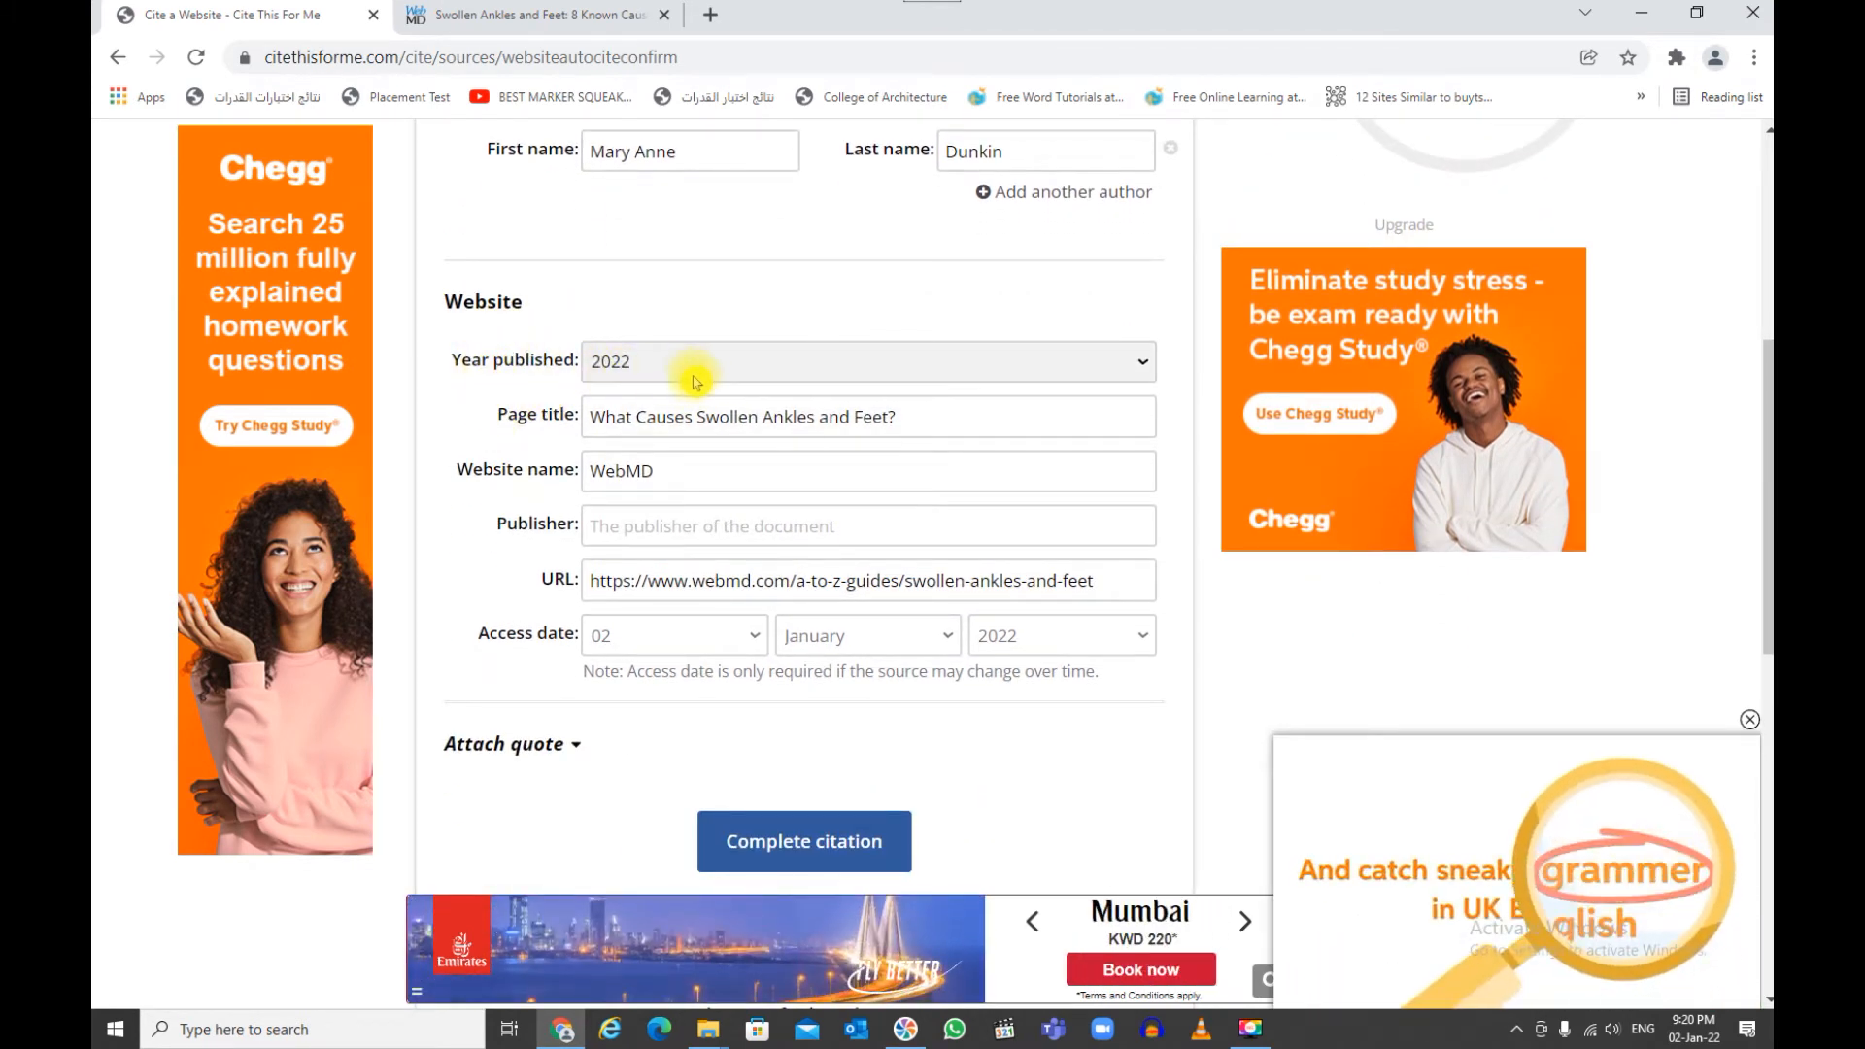
pyautogui.click(653, 367)
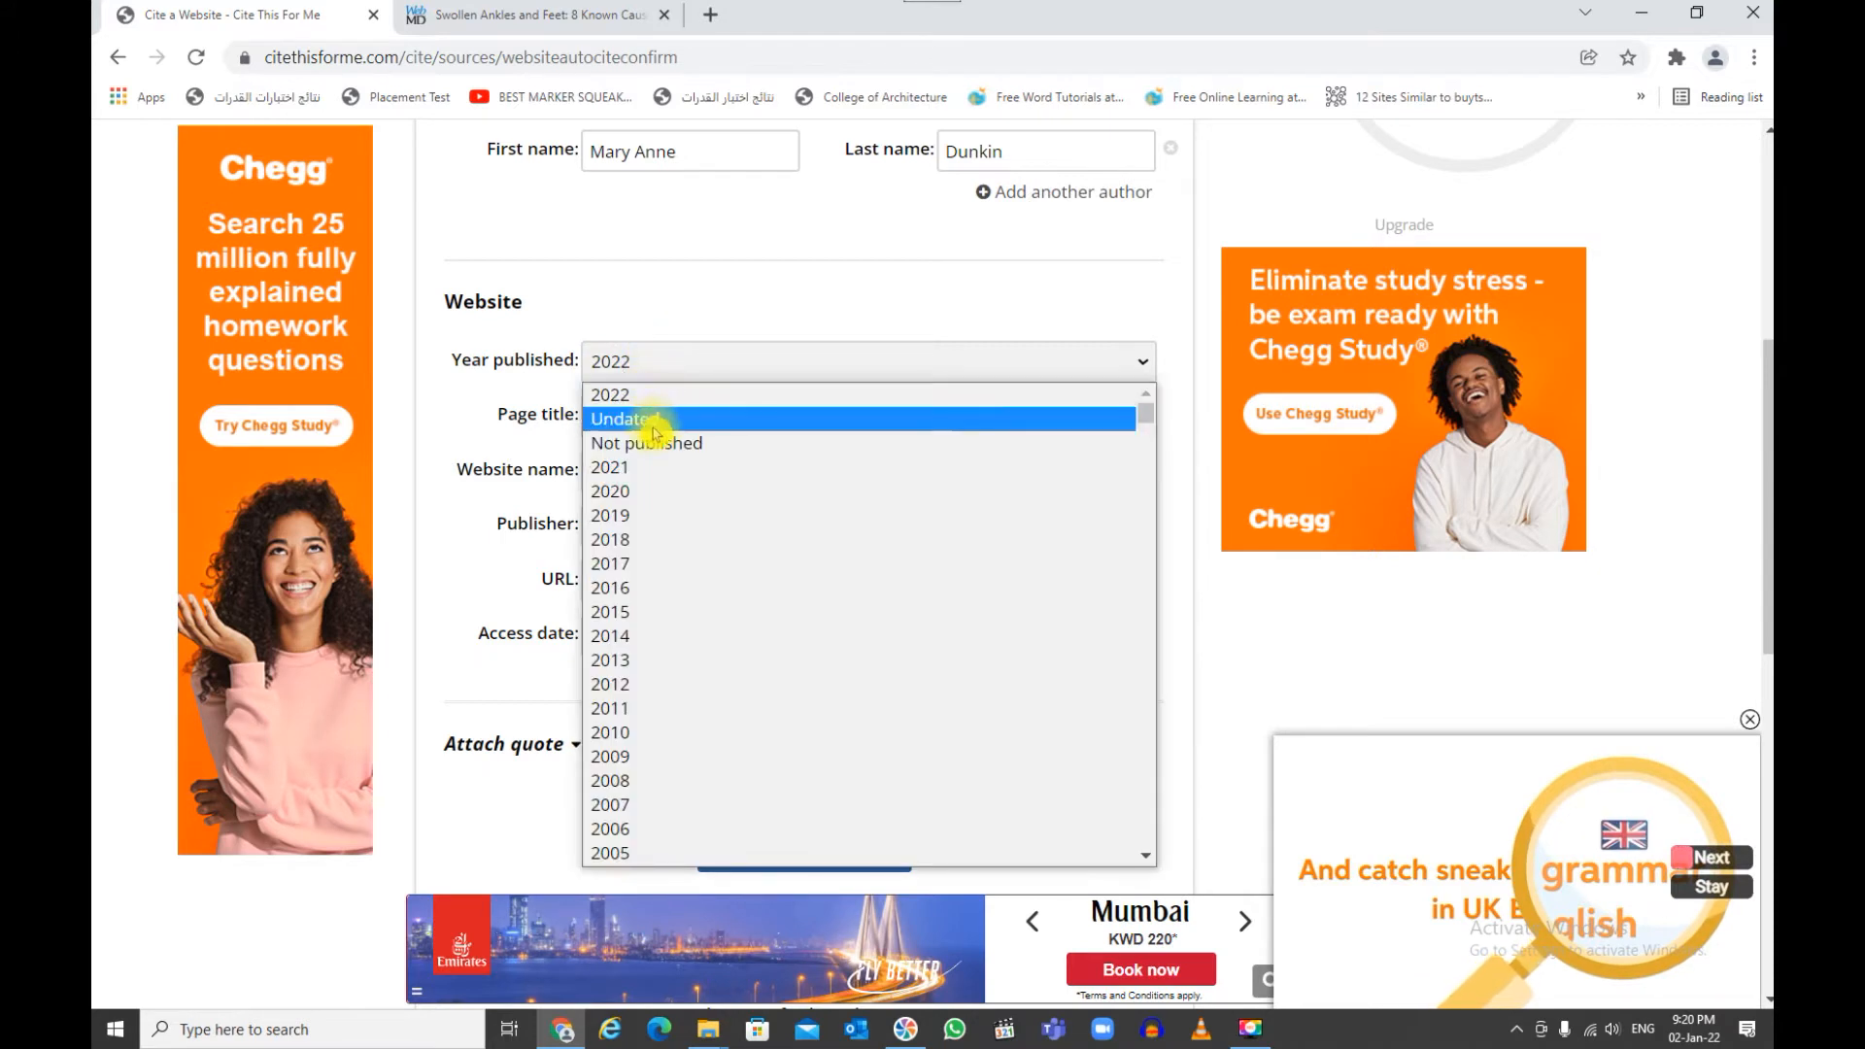
pyautogui.click(691, 423)
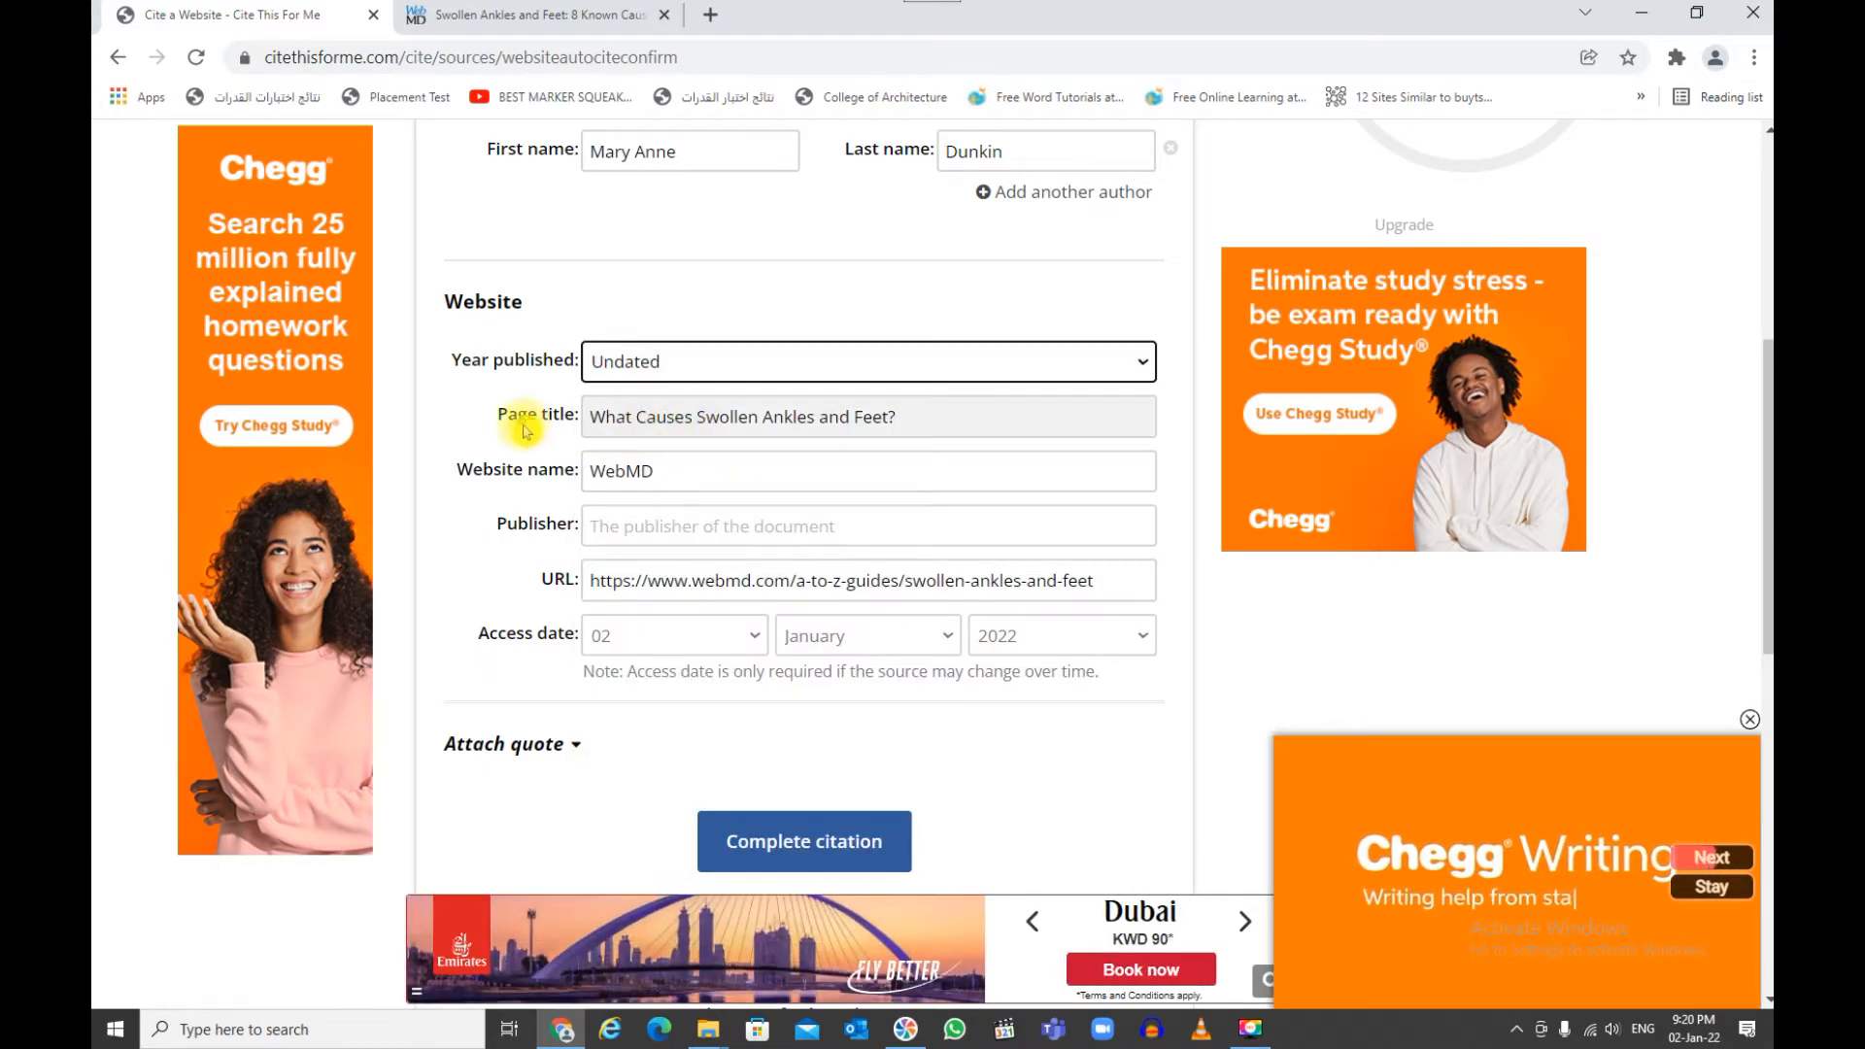
# Copy the first two sentences on pregnancy complications from the WebMD article and paste them as the website citation's attached quote
pyautogui.scroll(-2, 522, 436)
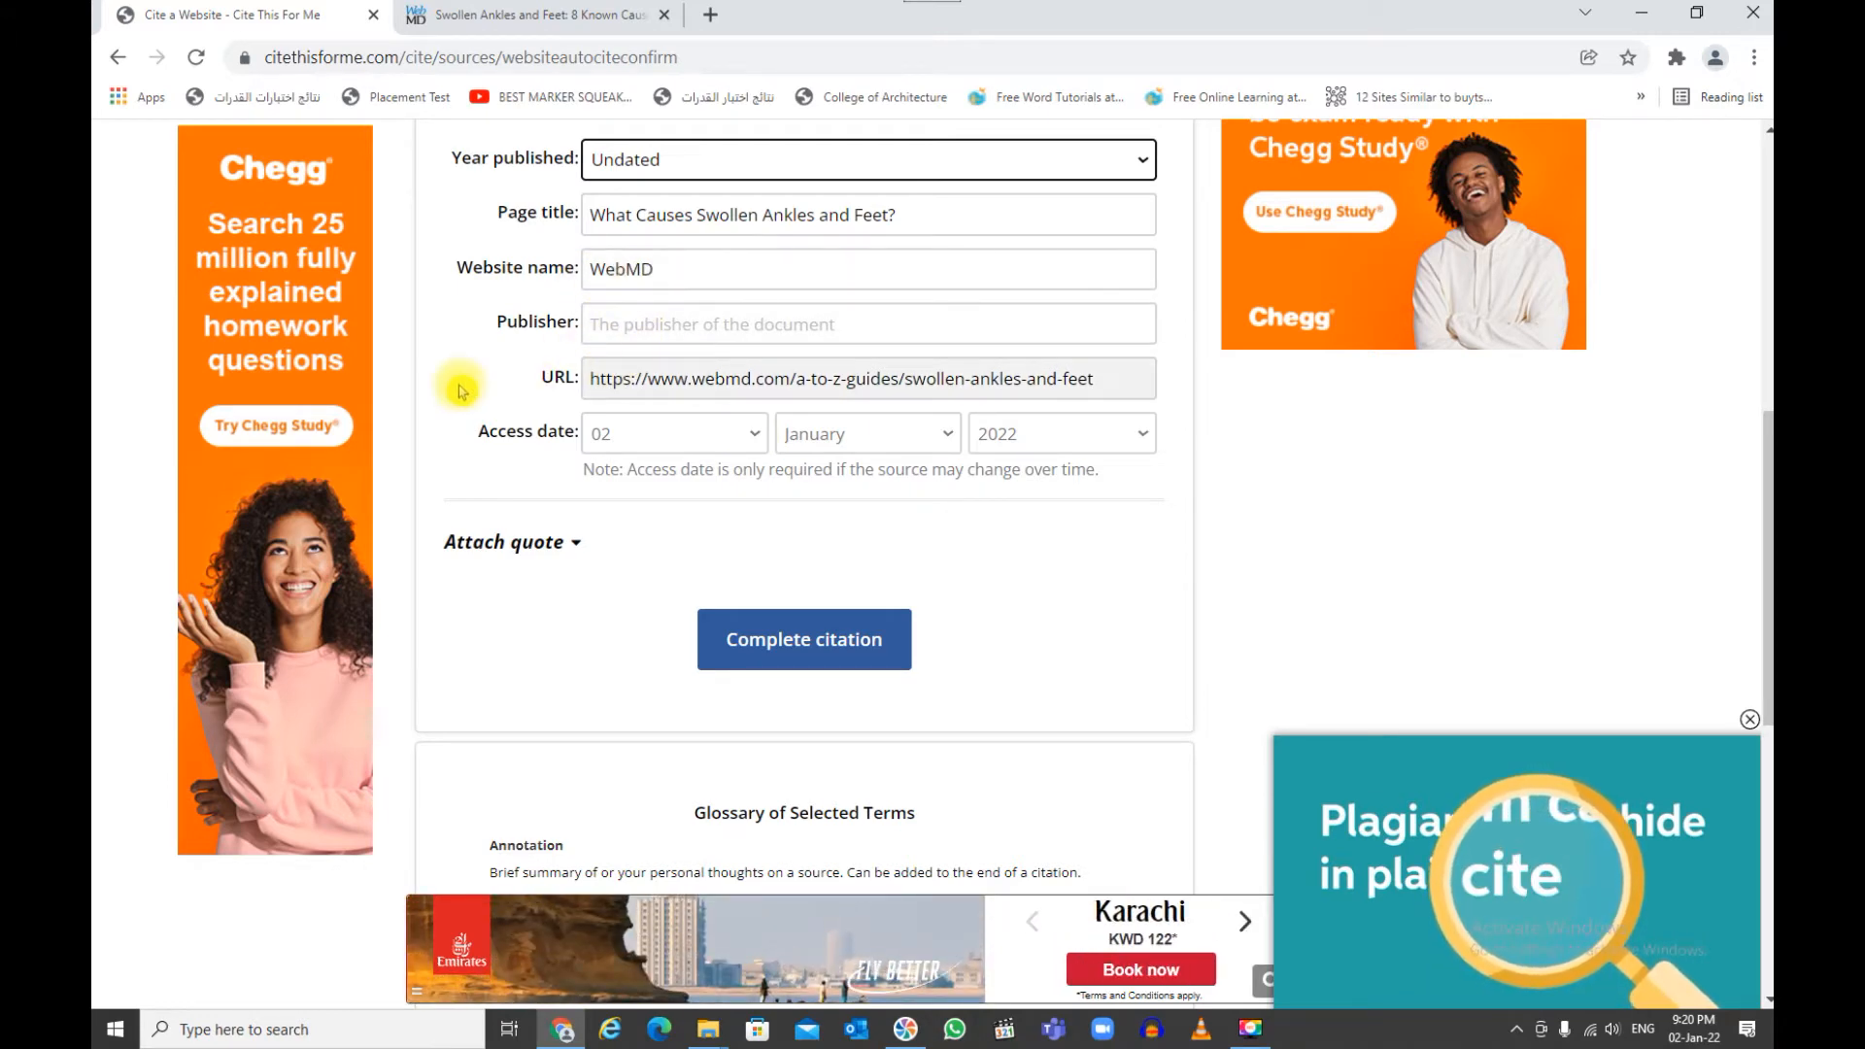
pyautogui.scroll(-2, 460, 389)
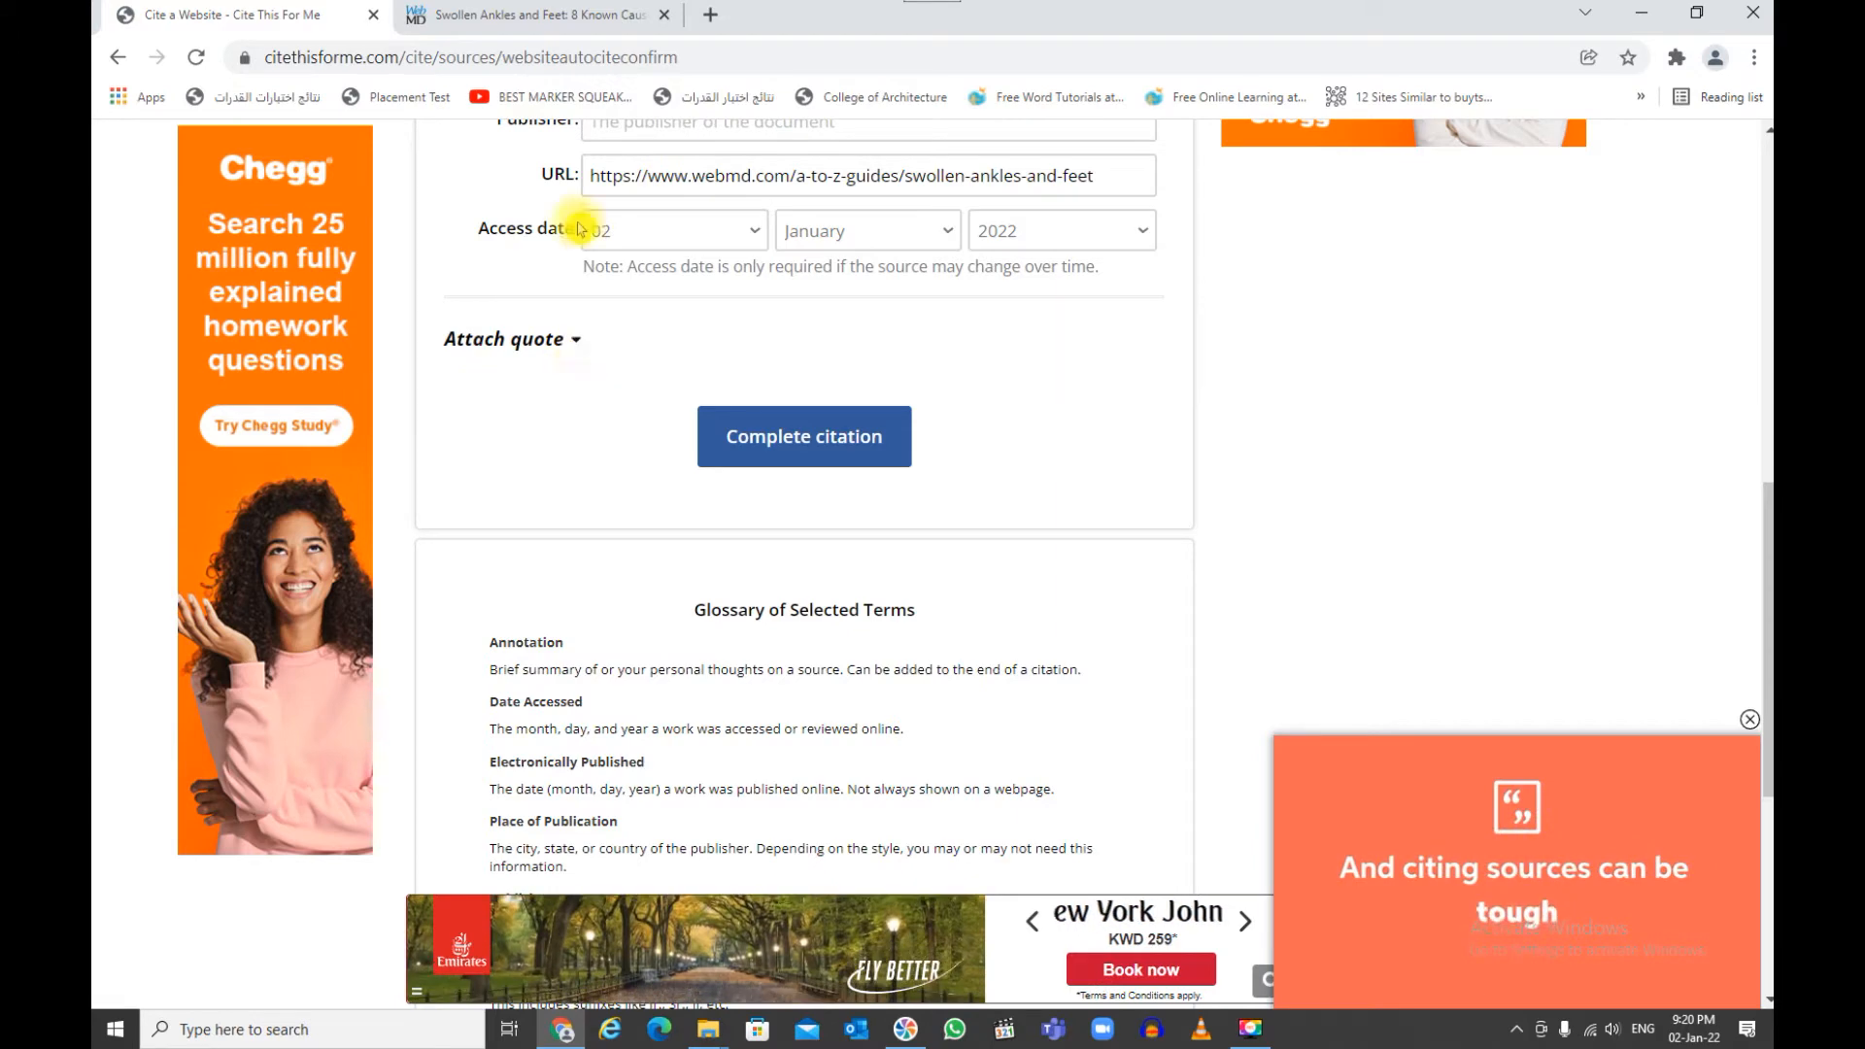
pyautogui.click(529, 16)
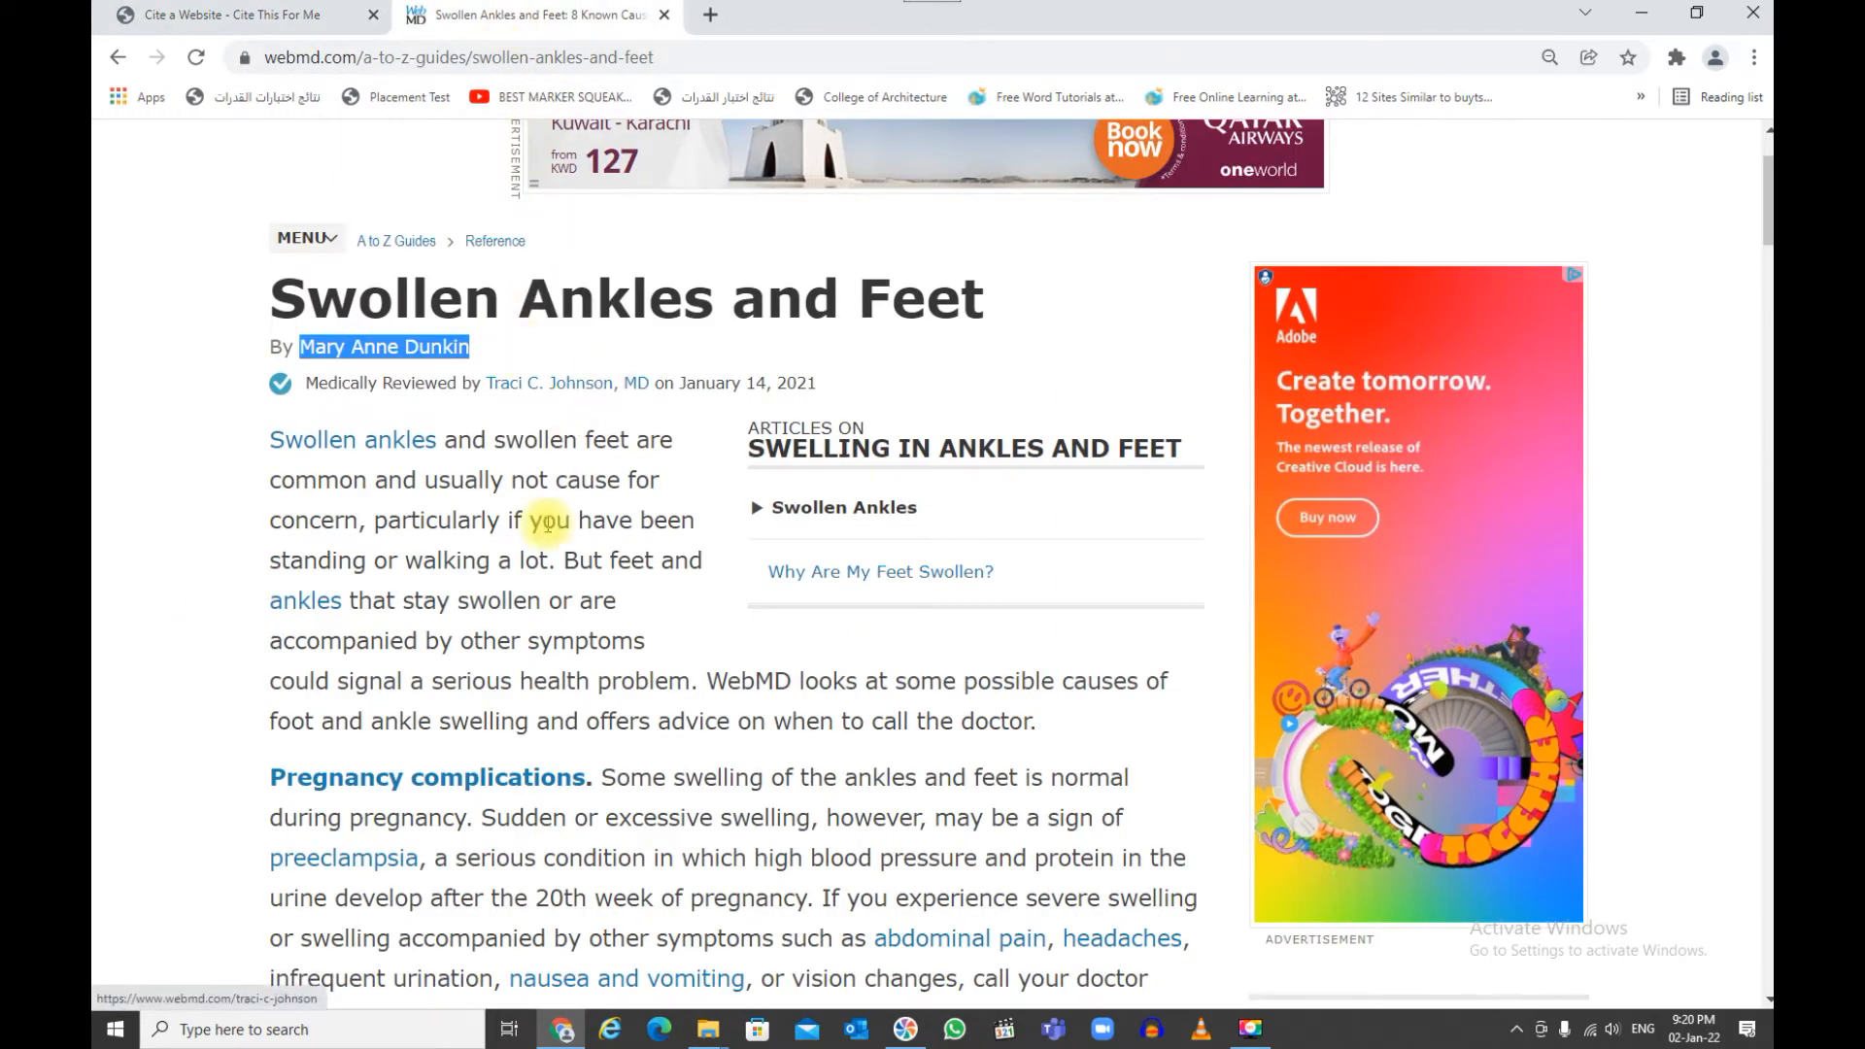
pyautogui.scroll(-2, 486, 562)
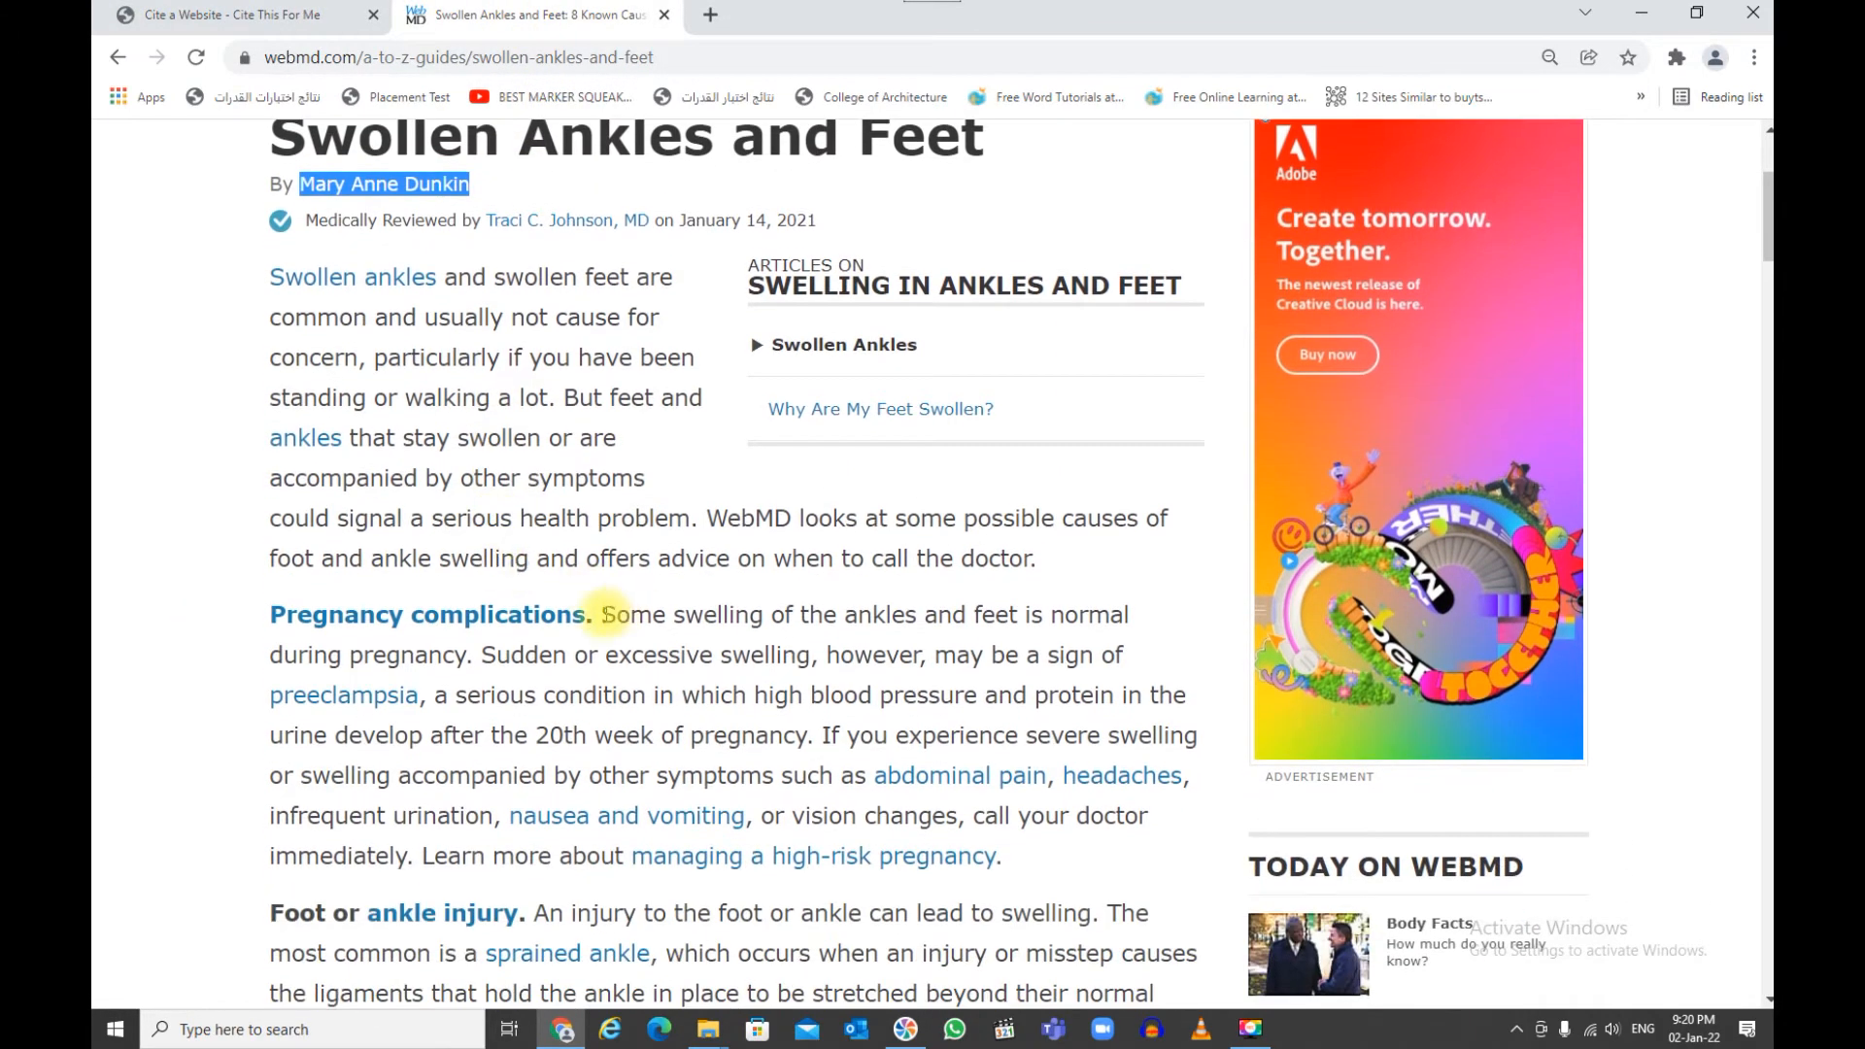
pyautogui.moveTo(603, 615); pyautogui.dragTo(762, 738)
pyautogui.hotkey('ctrl', 'c')
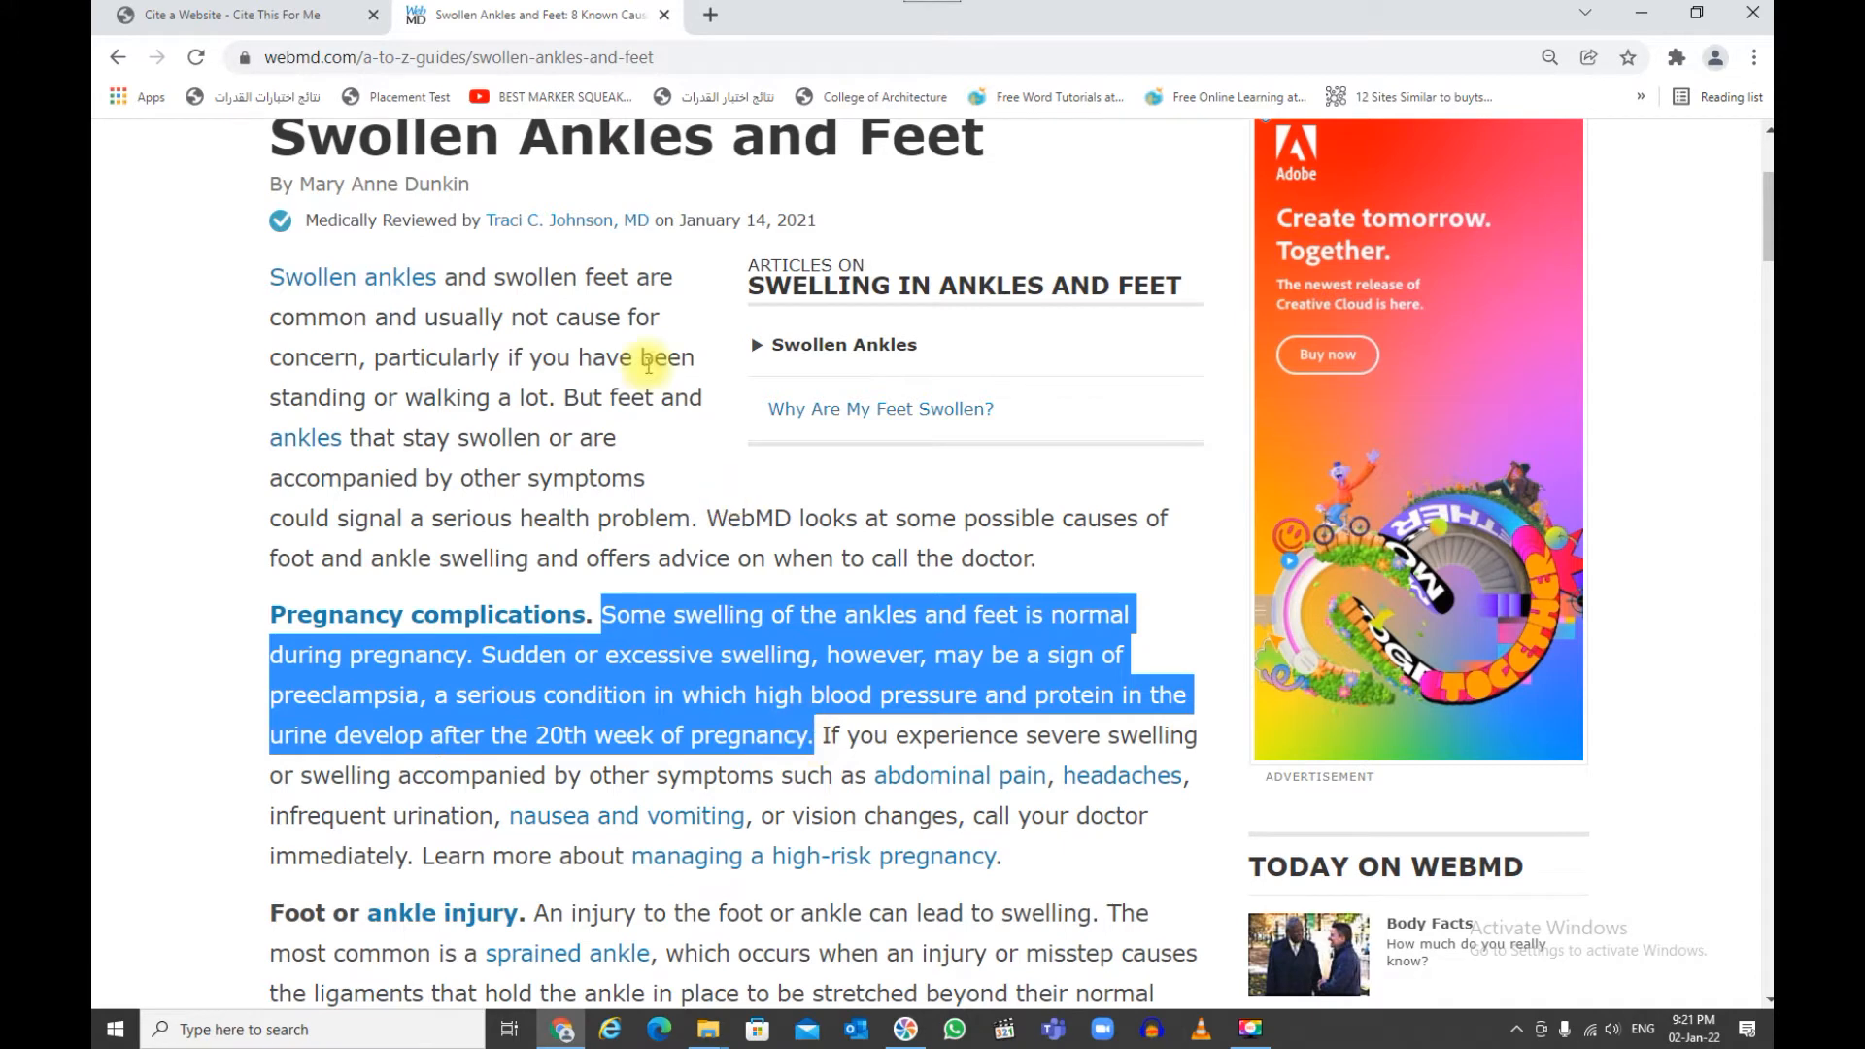
pyautogui.click(290, 27)
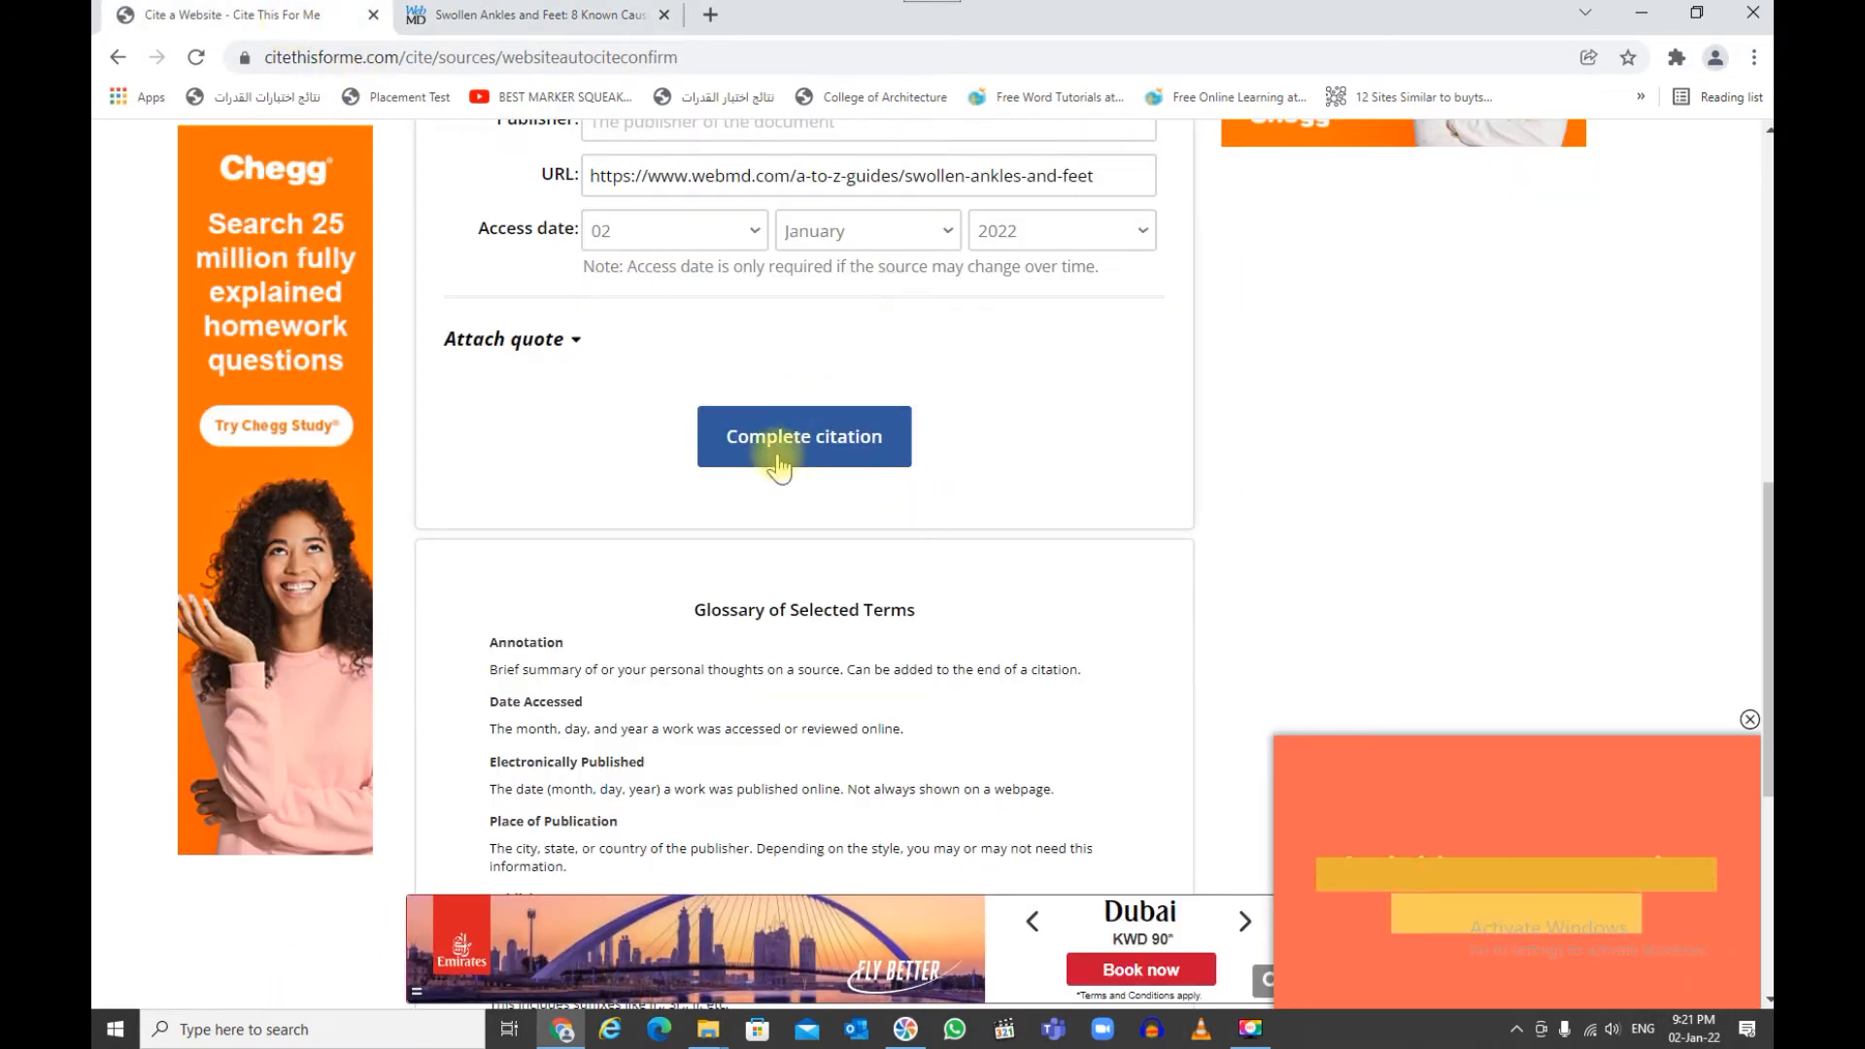
pyautogui.click(520, 350)
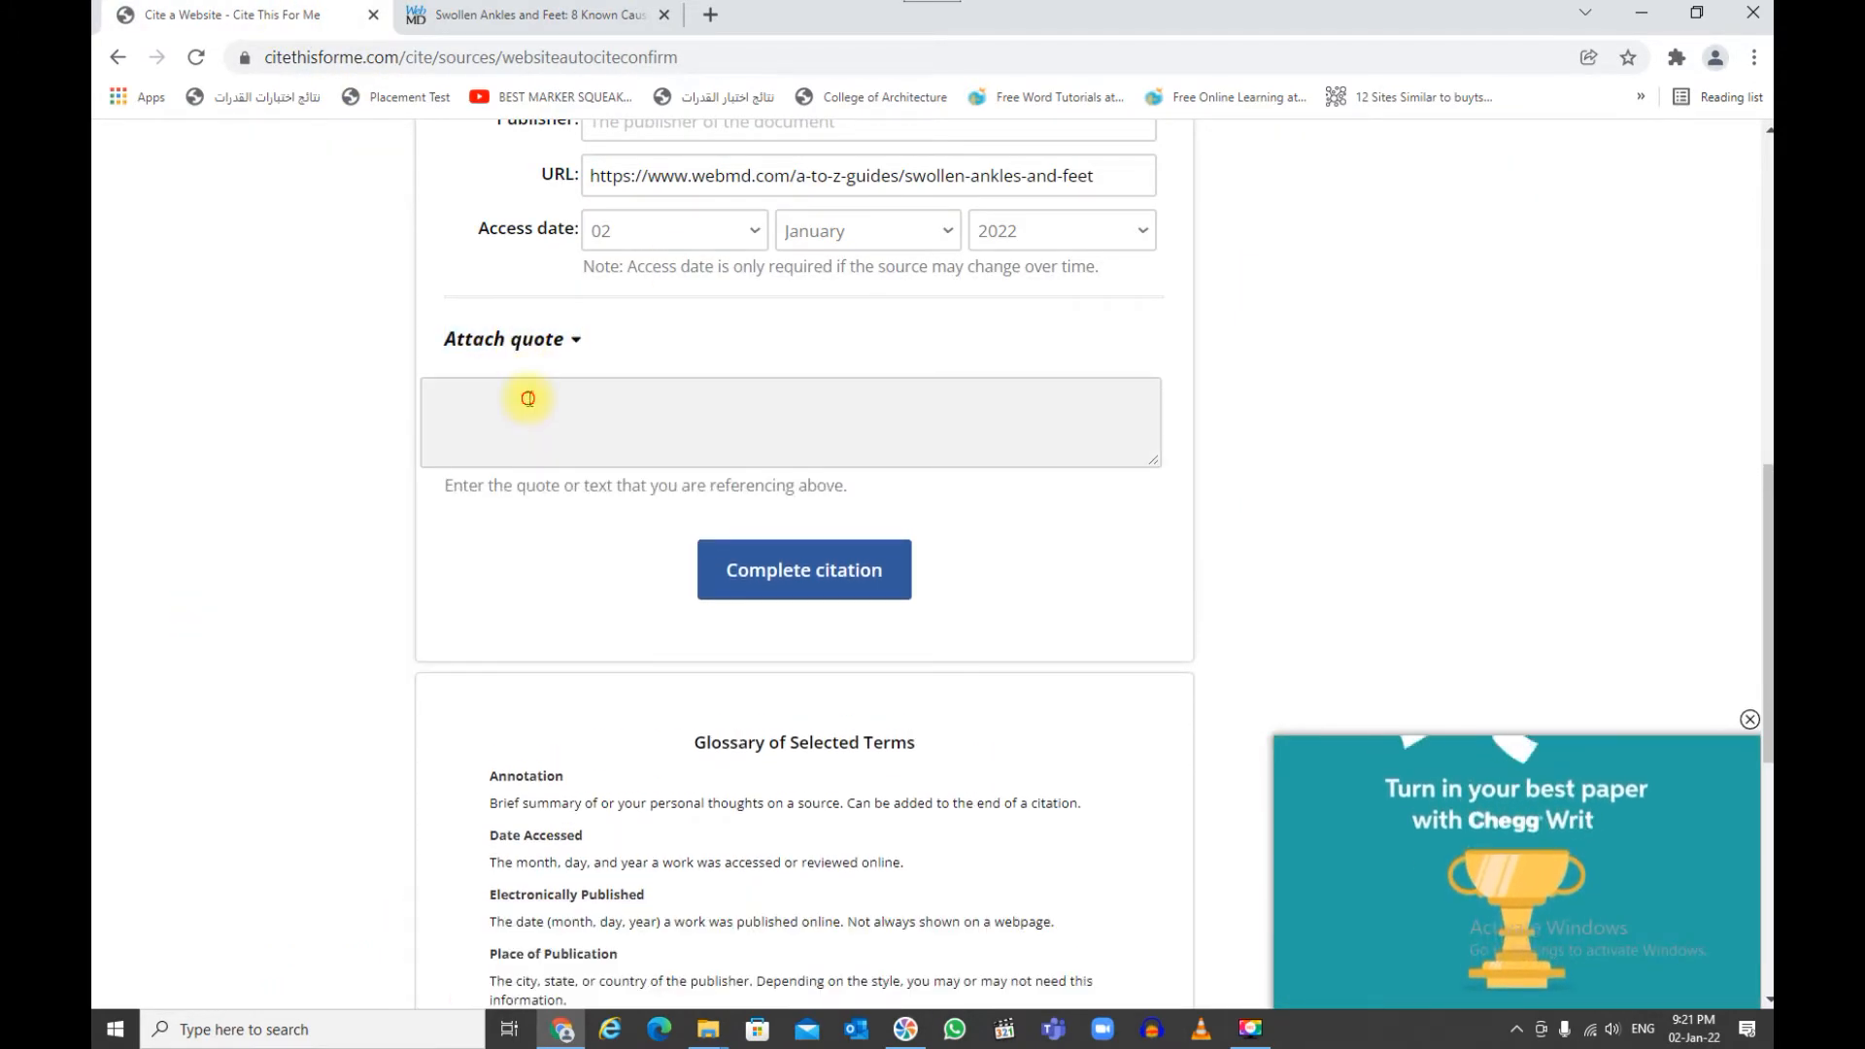
pyautogui.click(524, 398)
pyautogui.hotkey('ctrl', 'v')
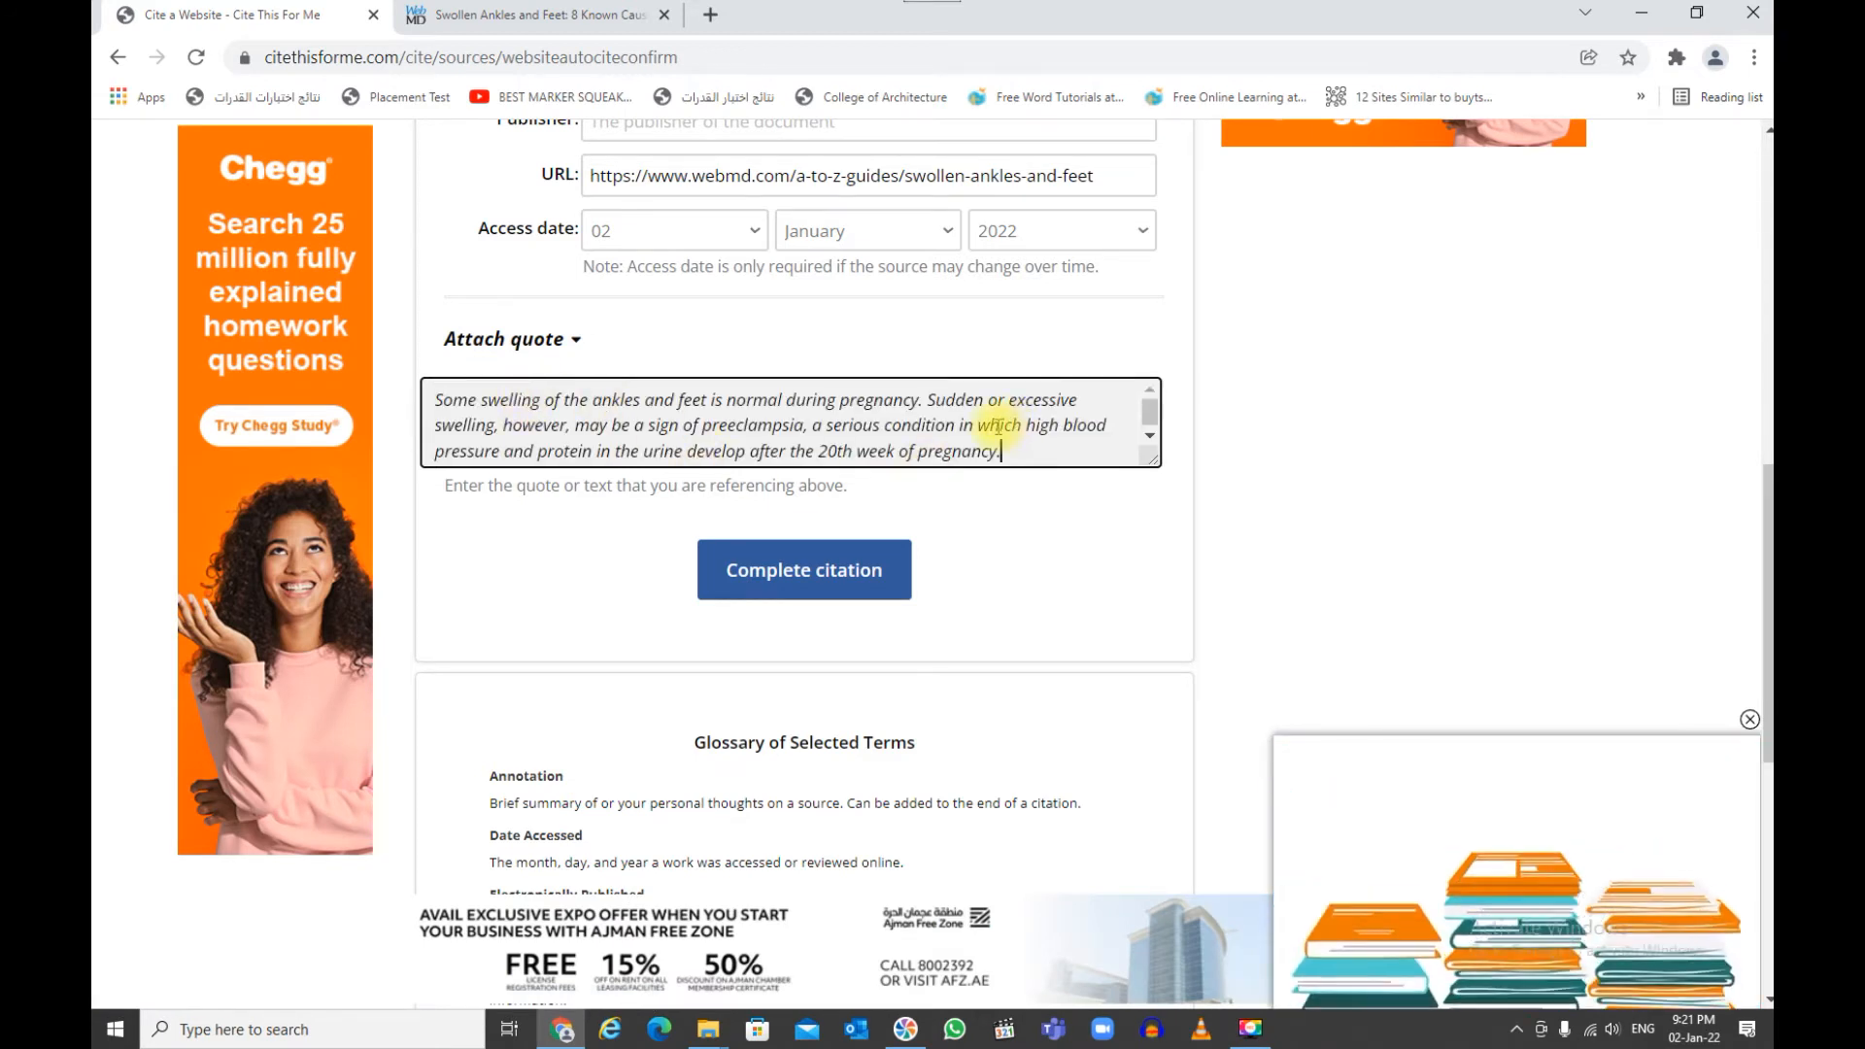
# Replace the attached quote with "this is my quote" and complete the website citation
pyautogui.moveTo(1116, 449); pyautogui.dragTo(433, 389)
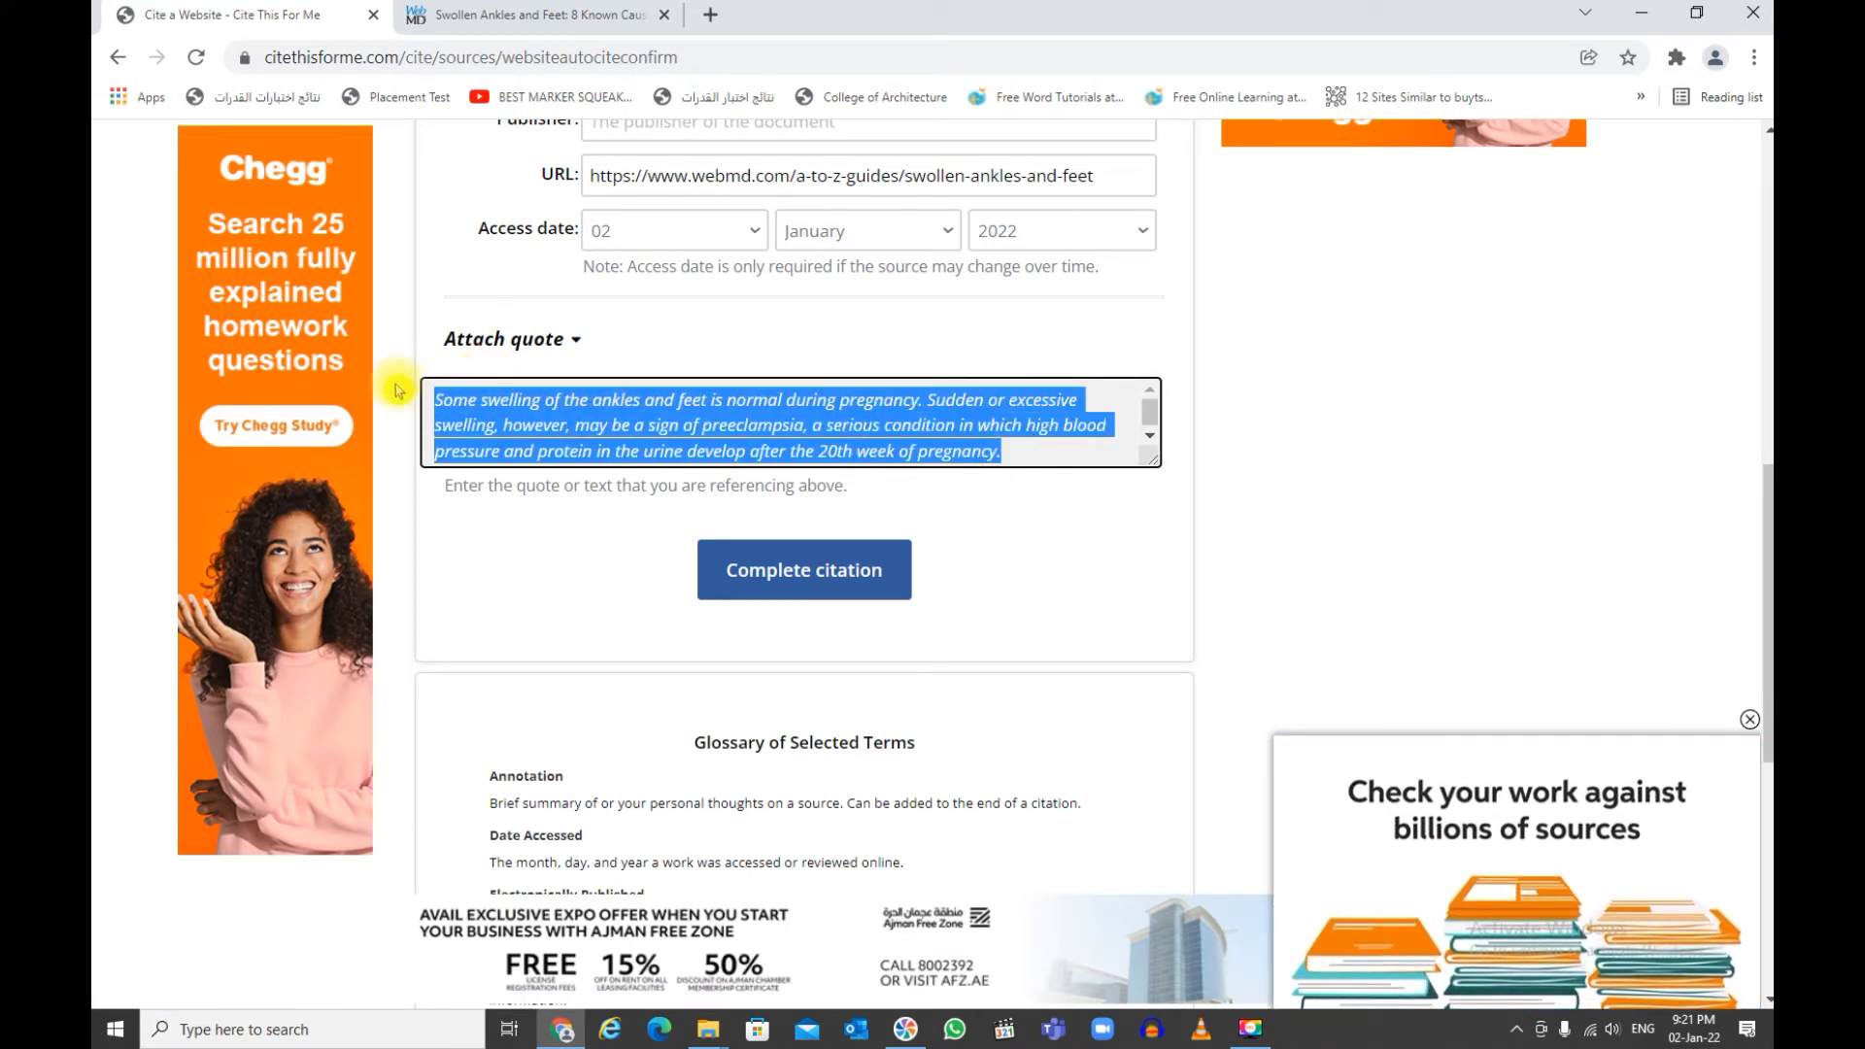
pyautogui.write('t')
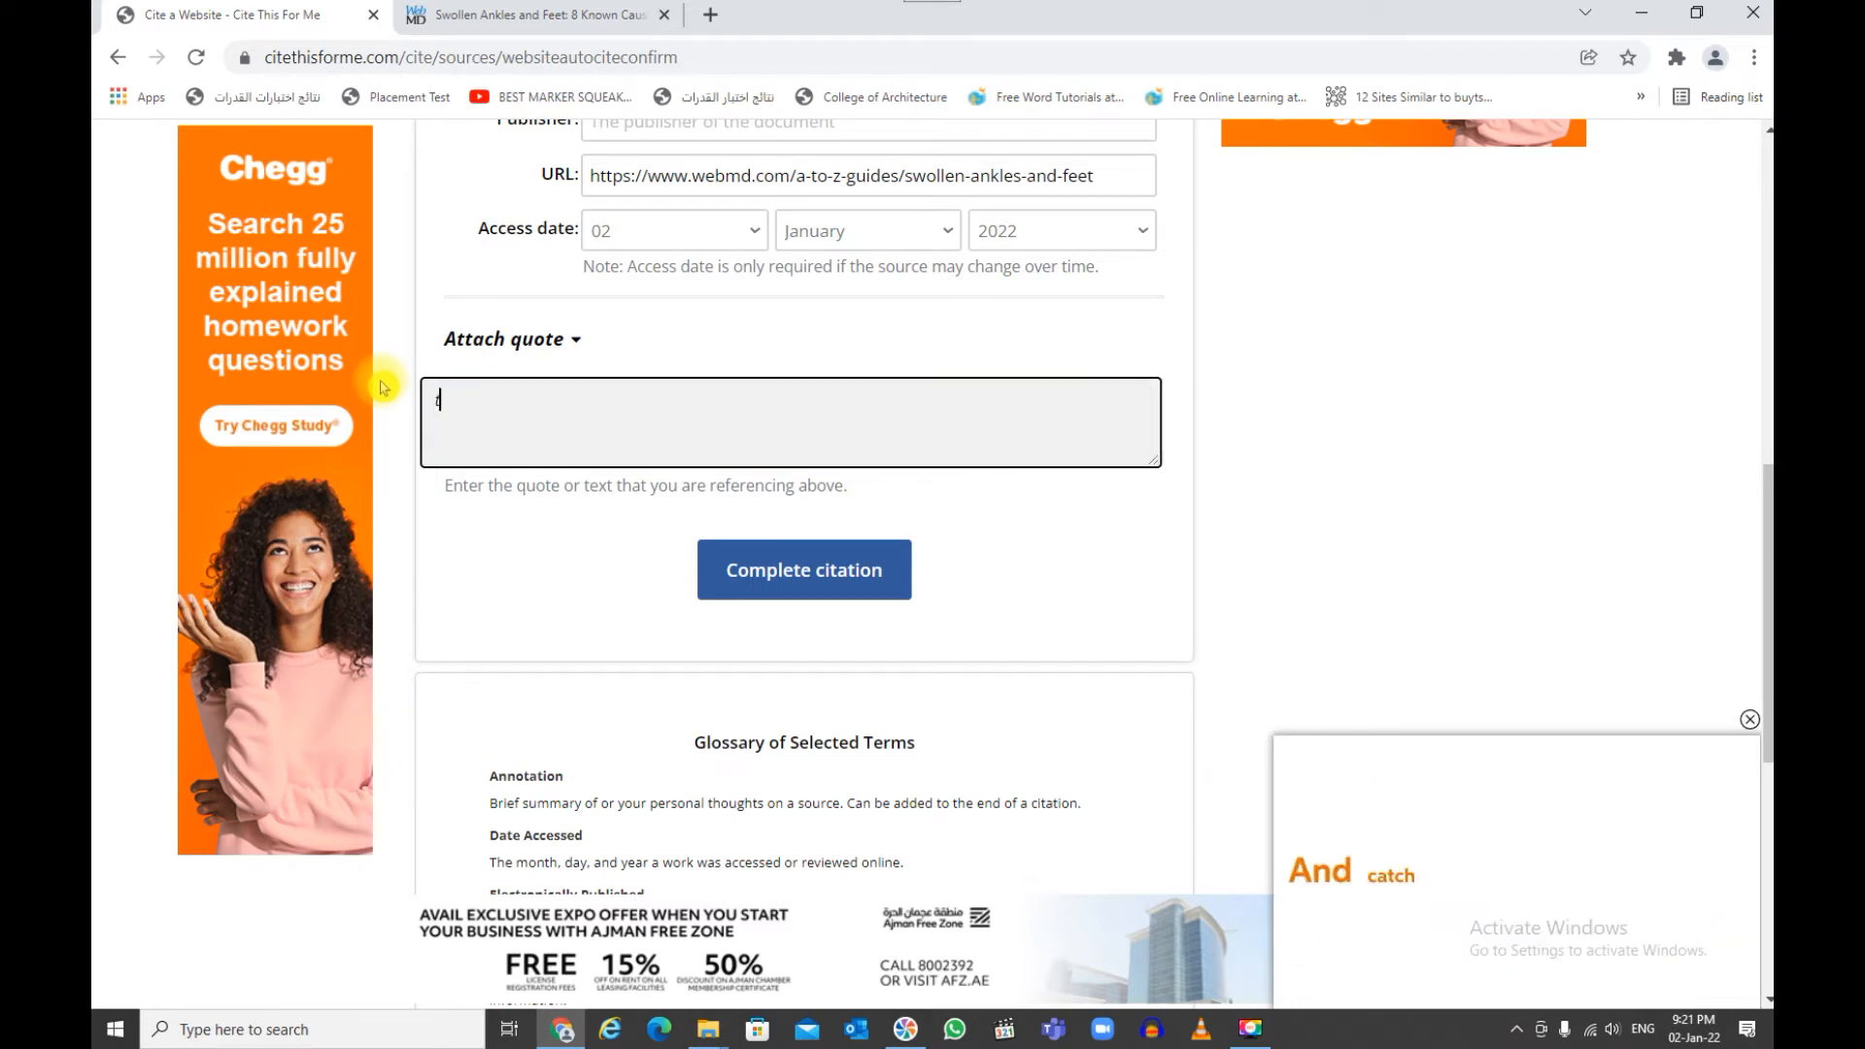
pyautogui.write('his ')
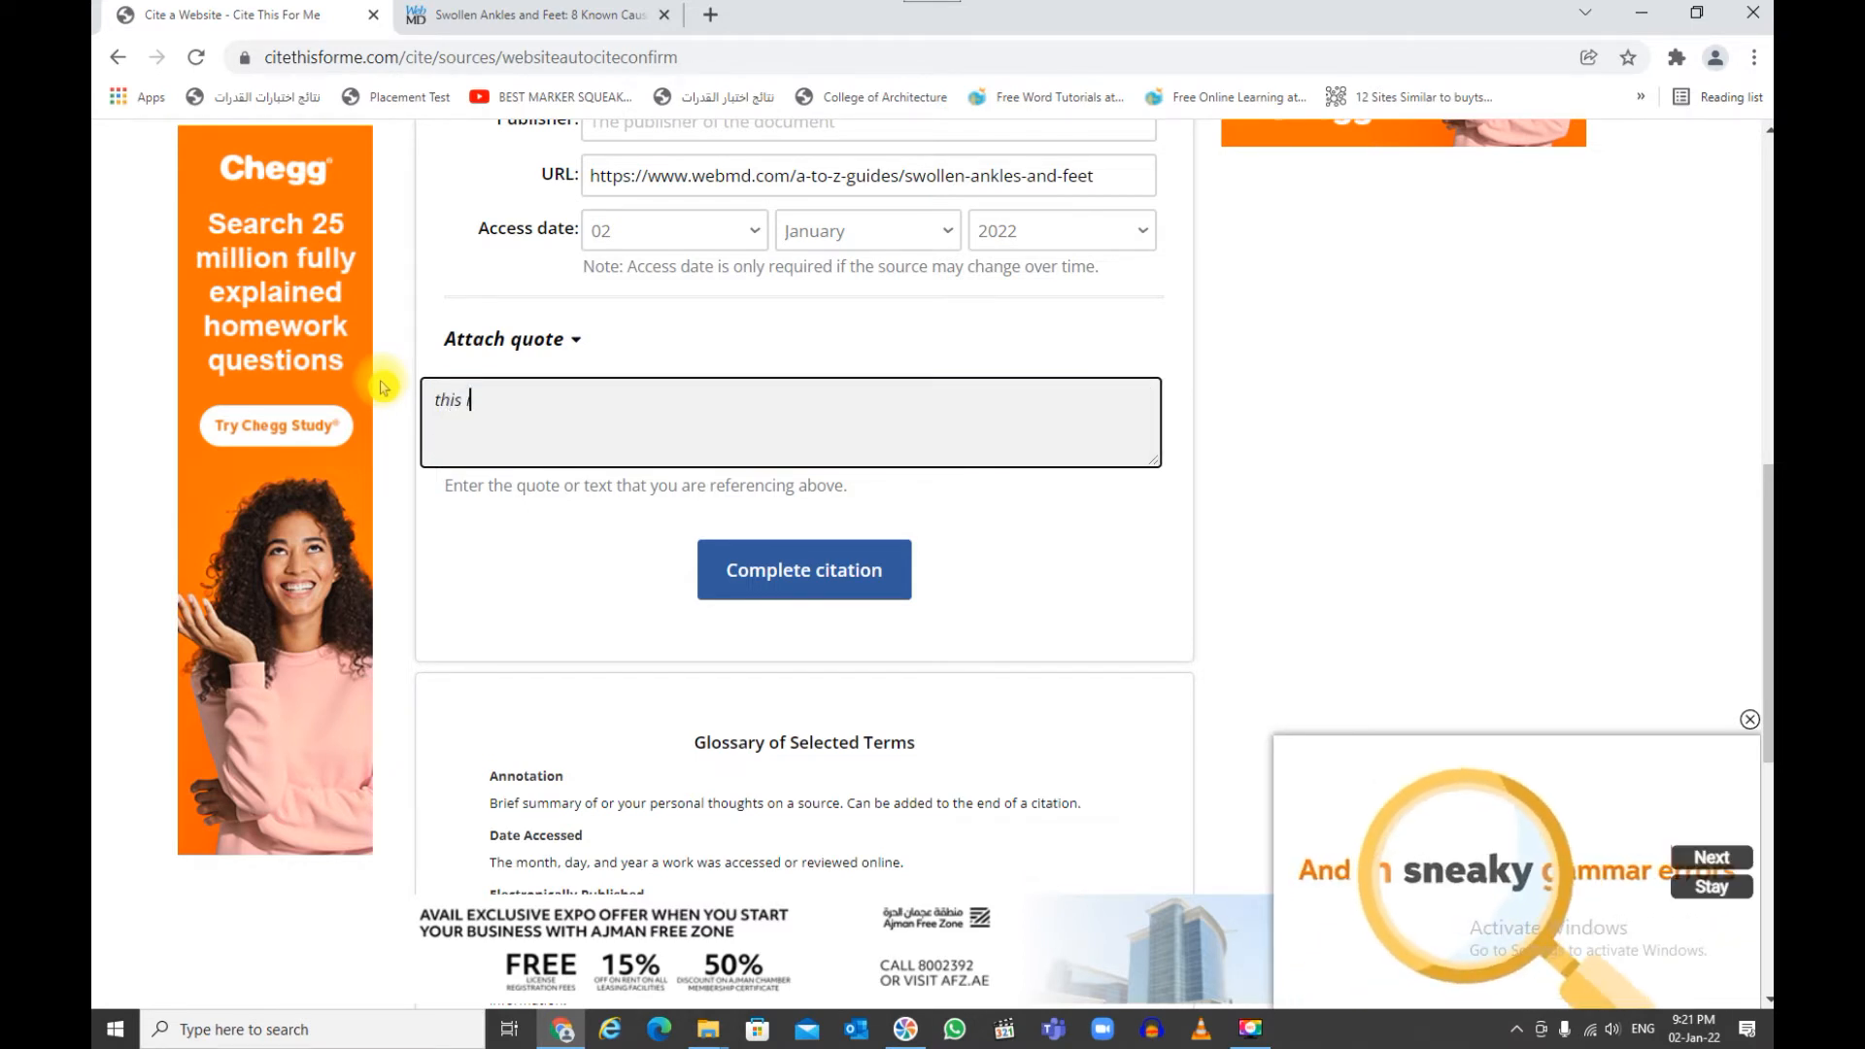
pyautogui.write('is my q')
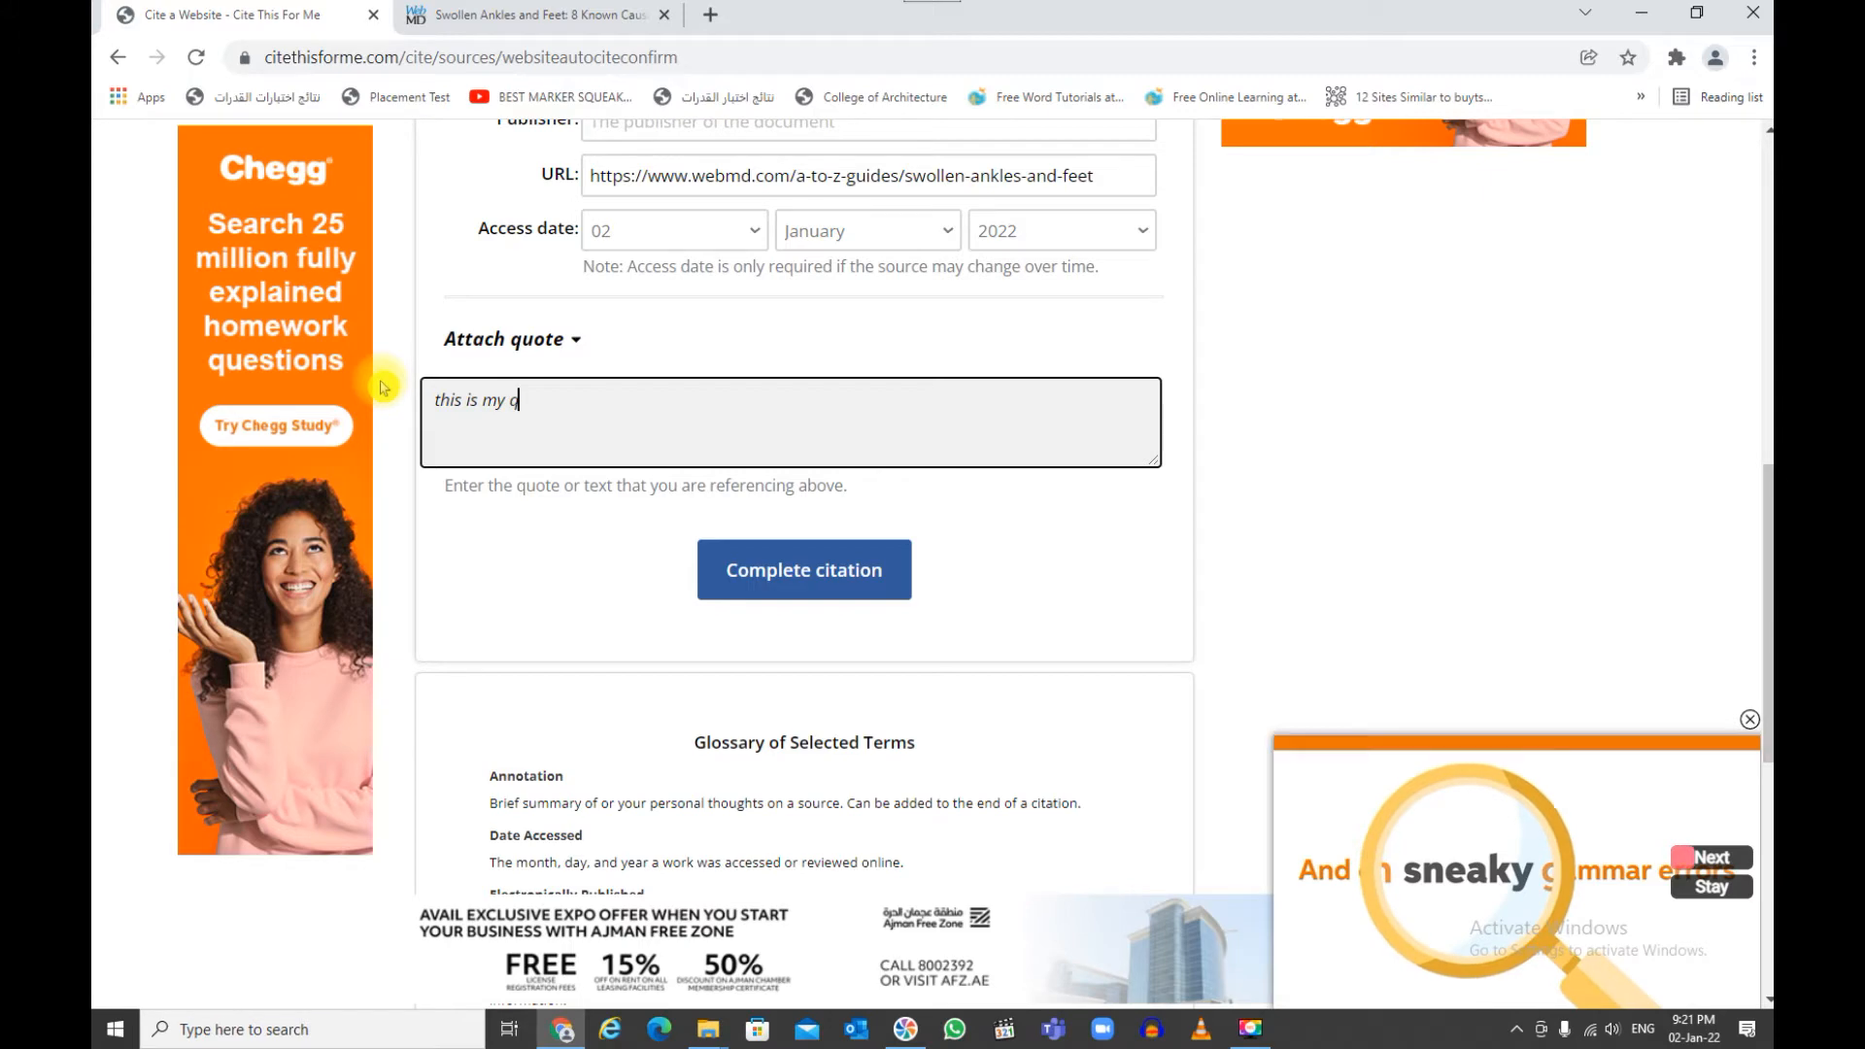
pyautogui.write('uote')
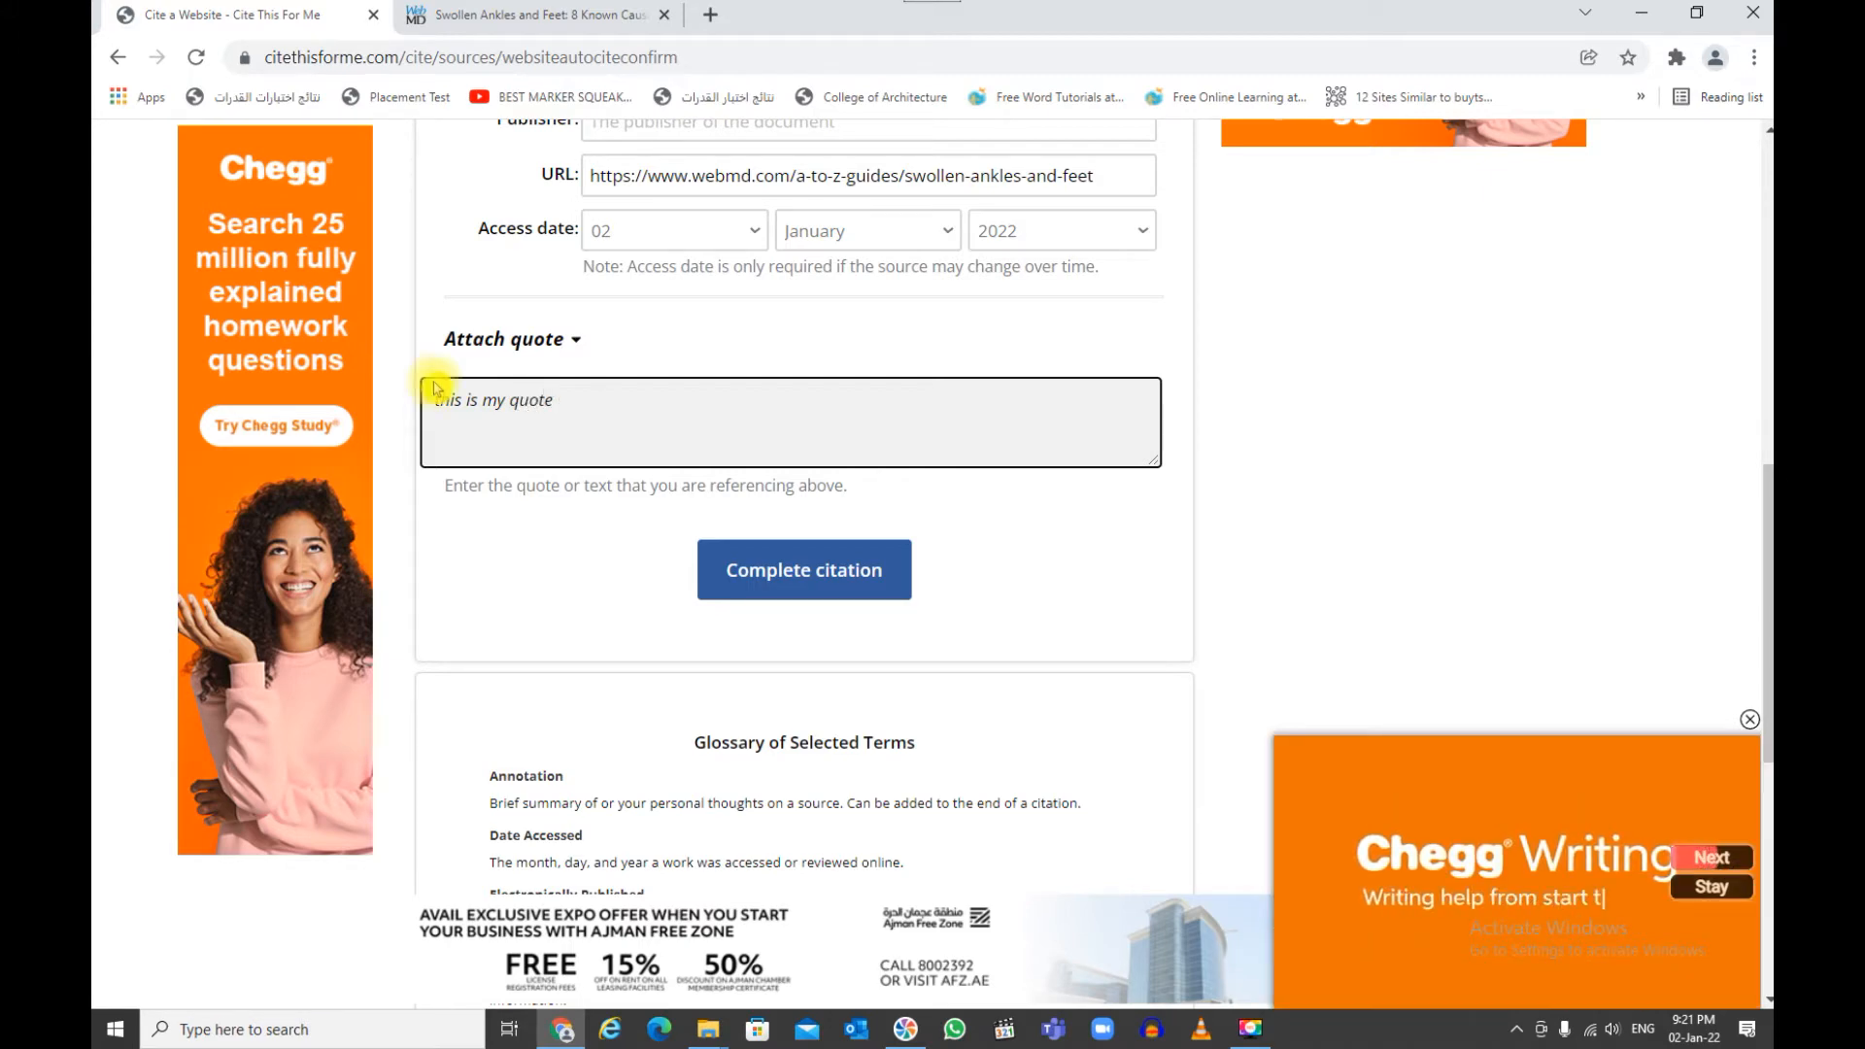
pyautogui.click(804, 583)
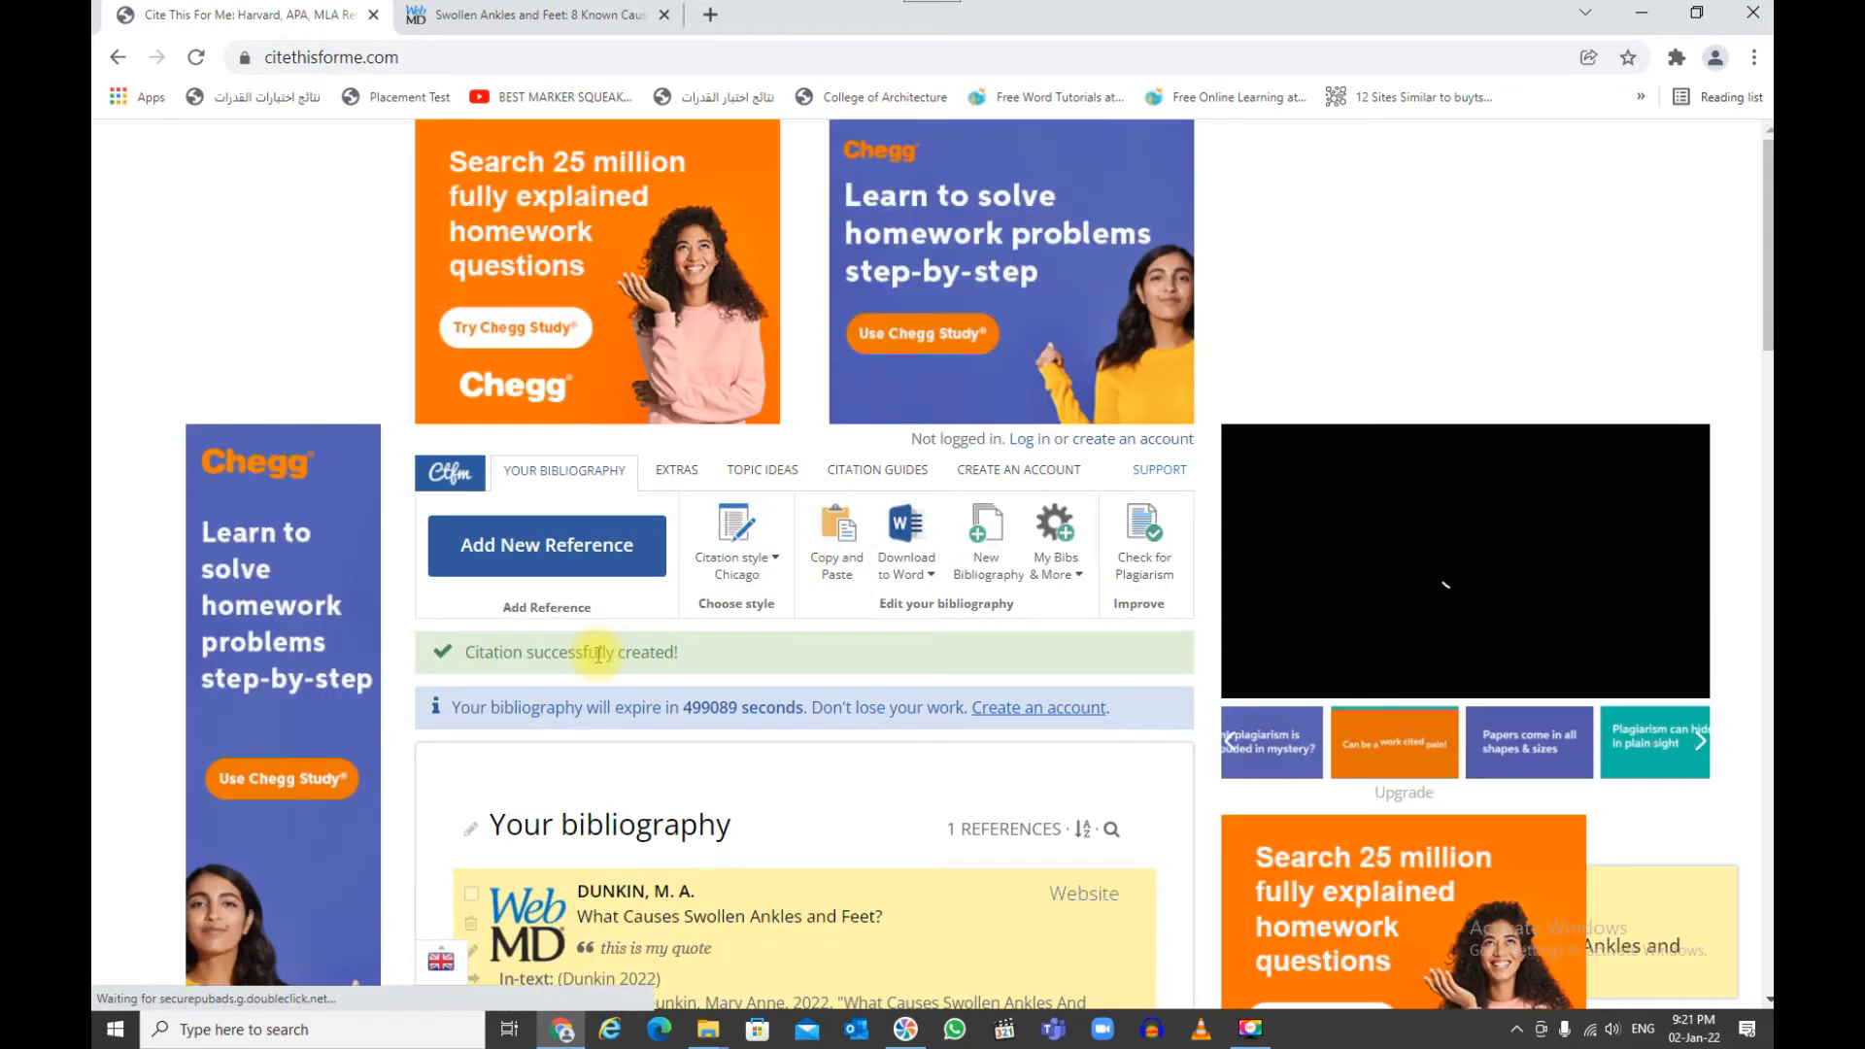
# Examine the in-text citation and the full bibliography entry of the new WebMD reference
pyautogui.scroll(-5, 595, 654)
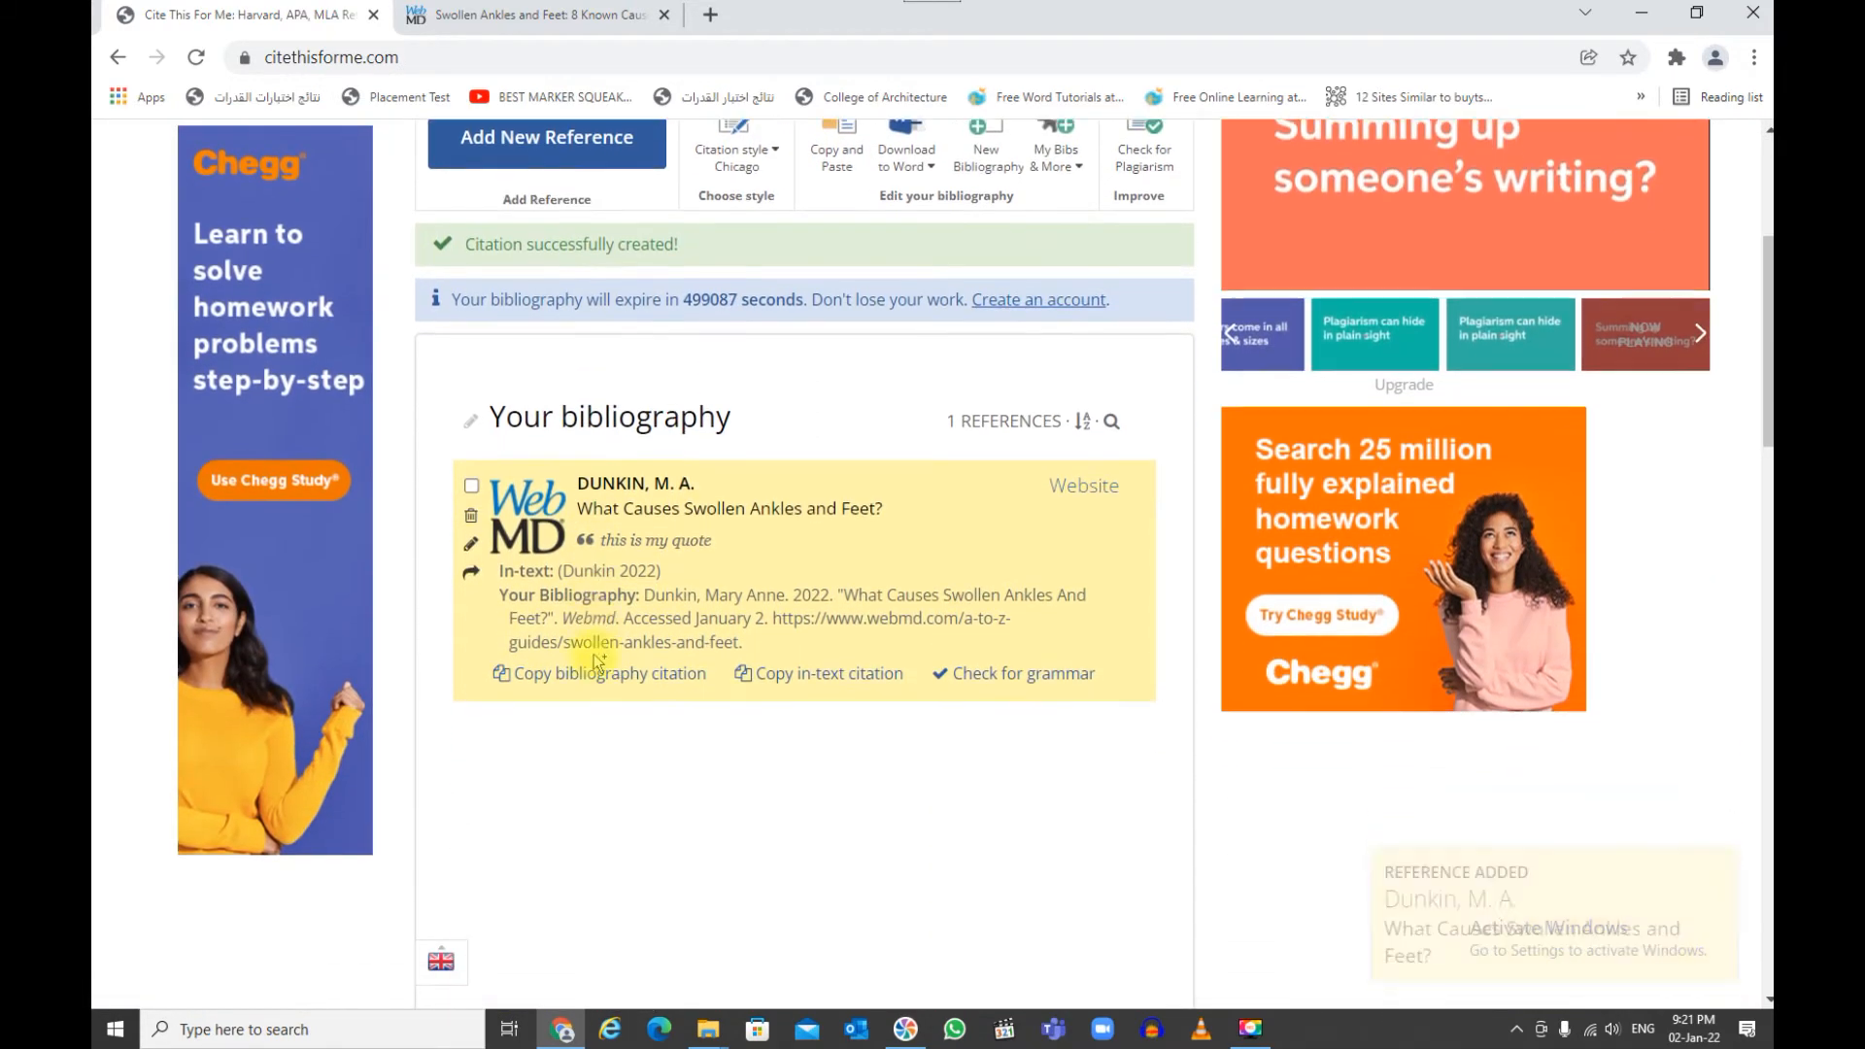
pyautogui.click(814, 641)
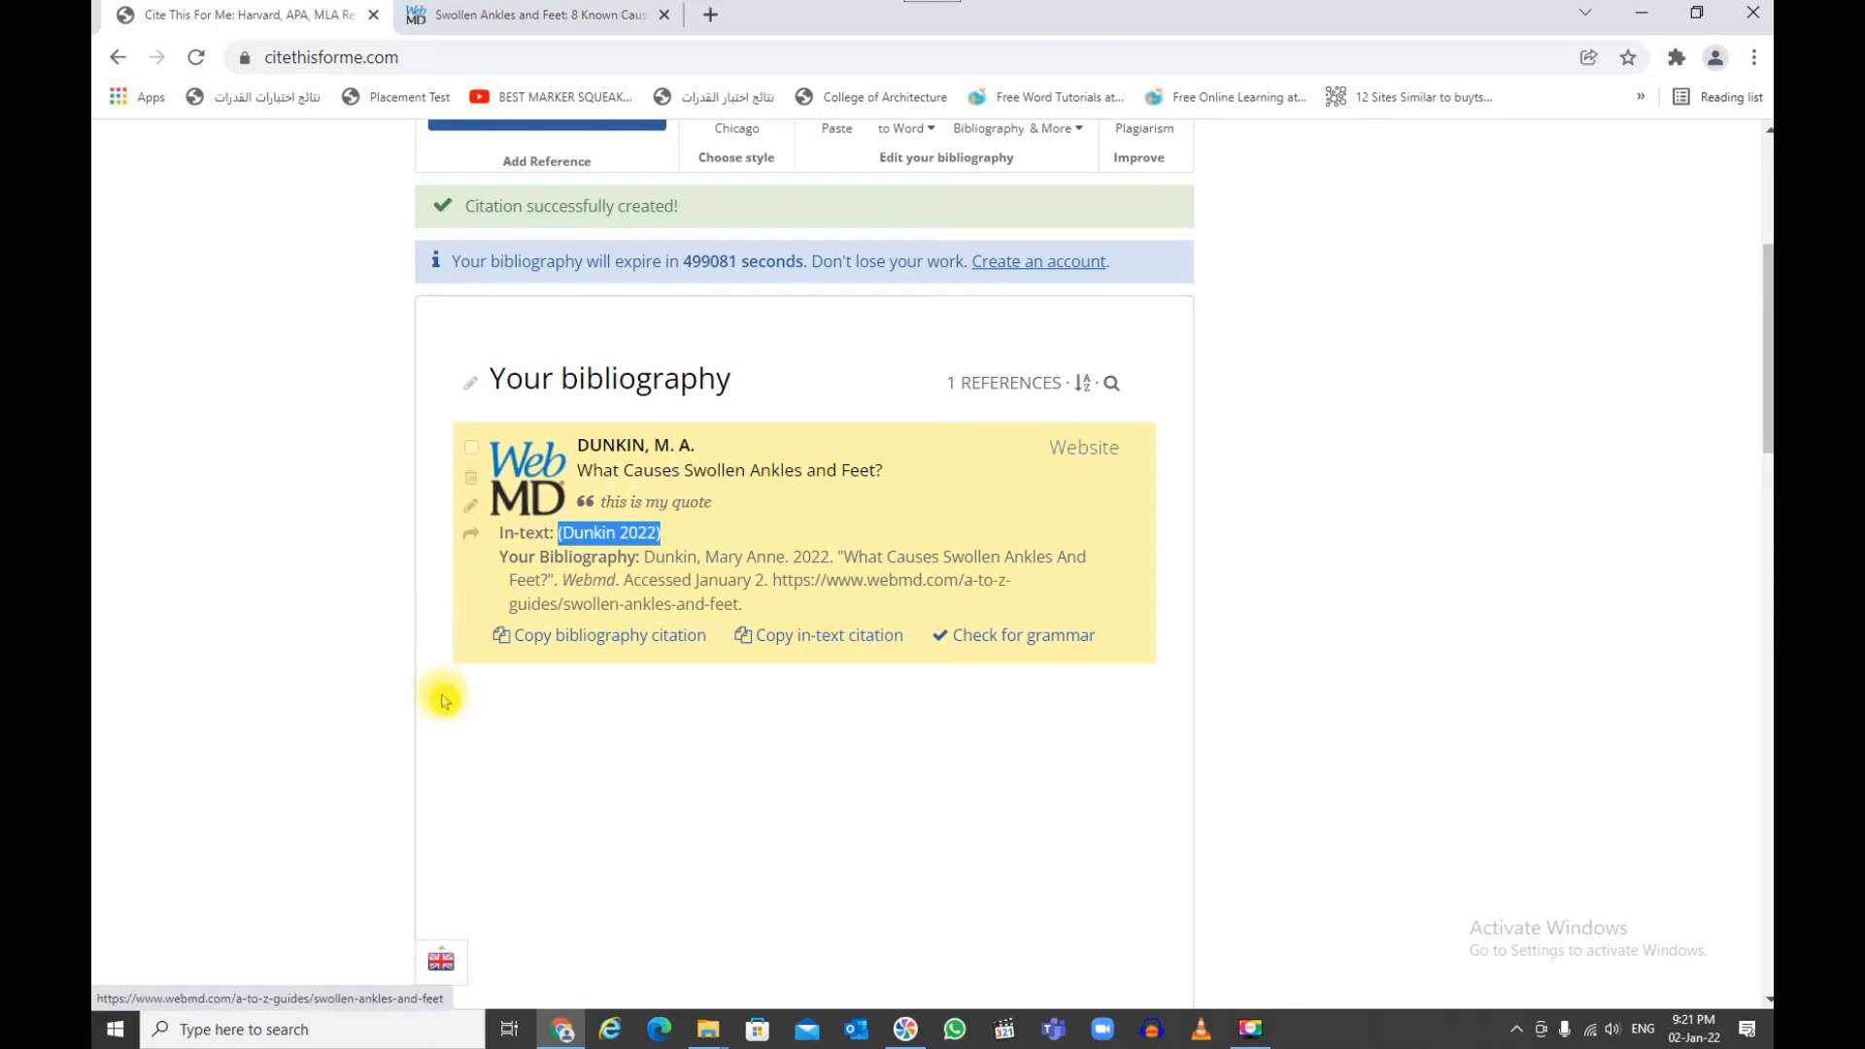
pyautogui.click(596, 643)
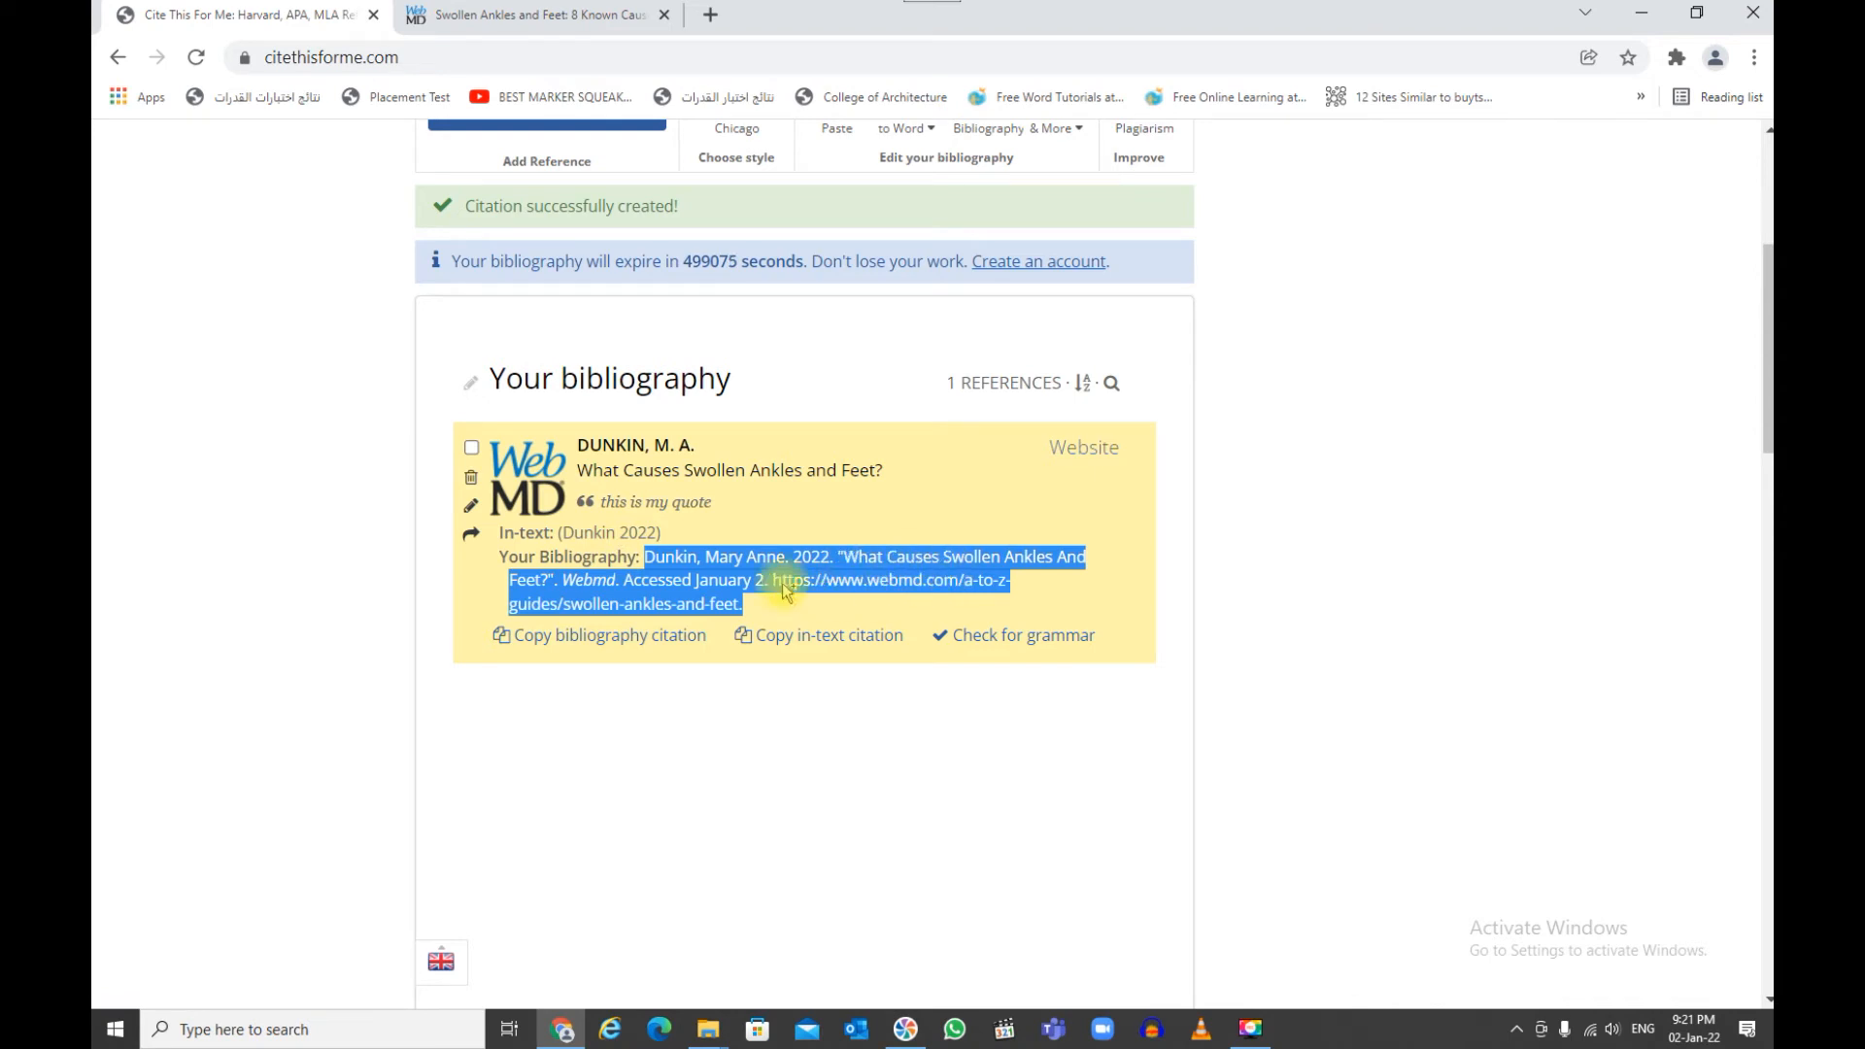
# Add a new reference with Book as the source type and open the form for citing it manually
pyautogui.scroll(5, 764, 603)
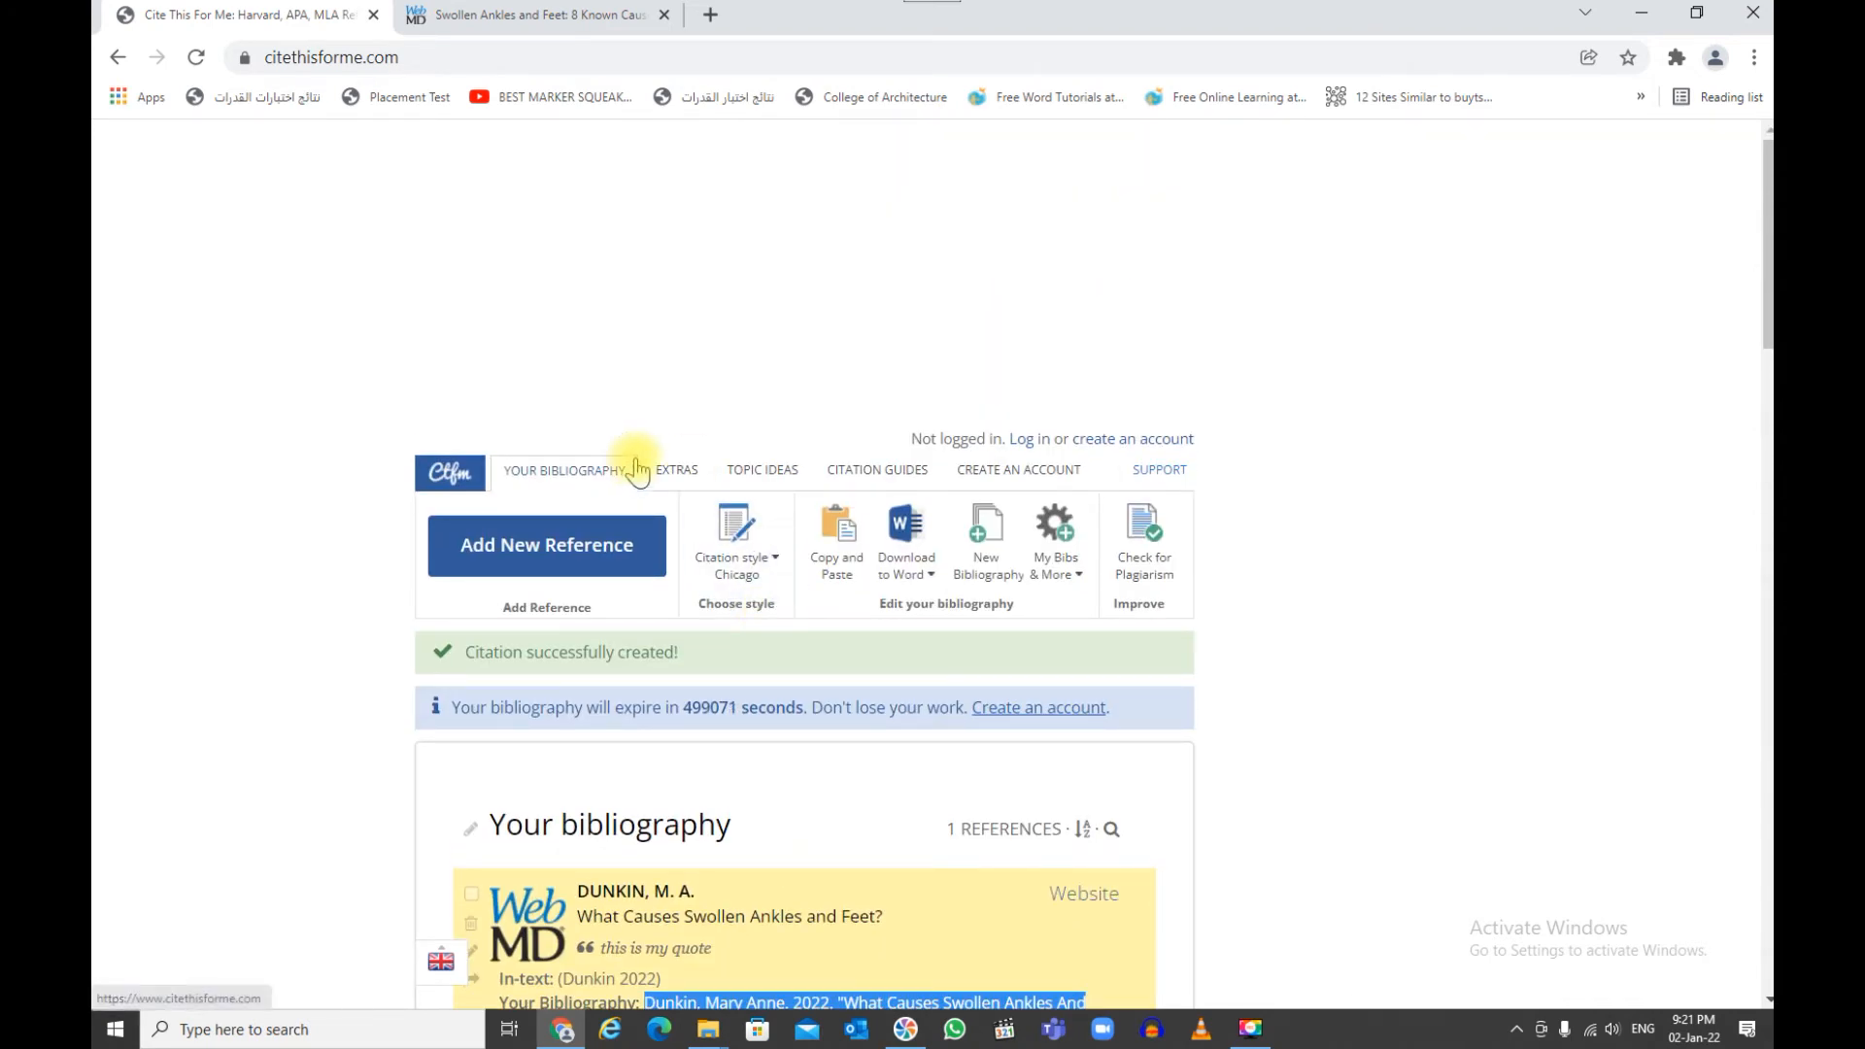
pyautogui.click(551, 566)
pyautogui.scroll(-3, 311, 499)
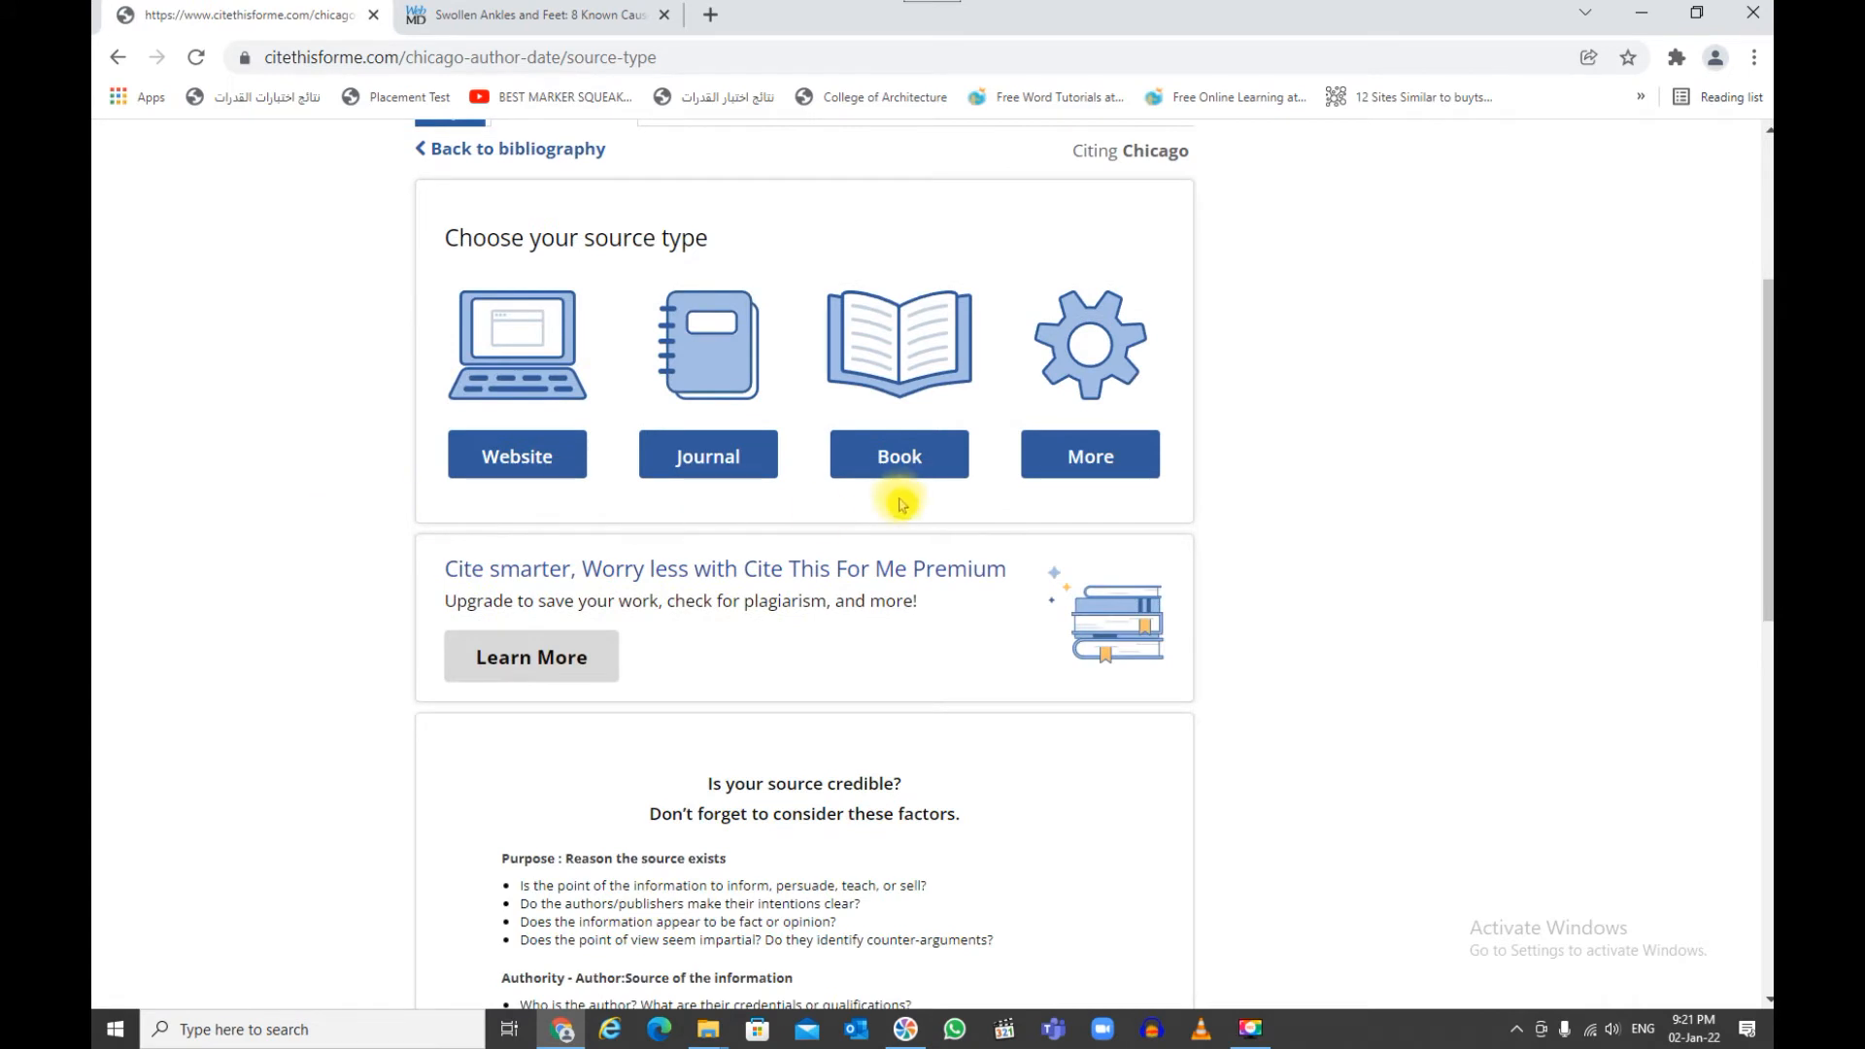
pyautogui.click(896, 456)
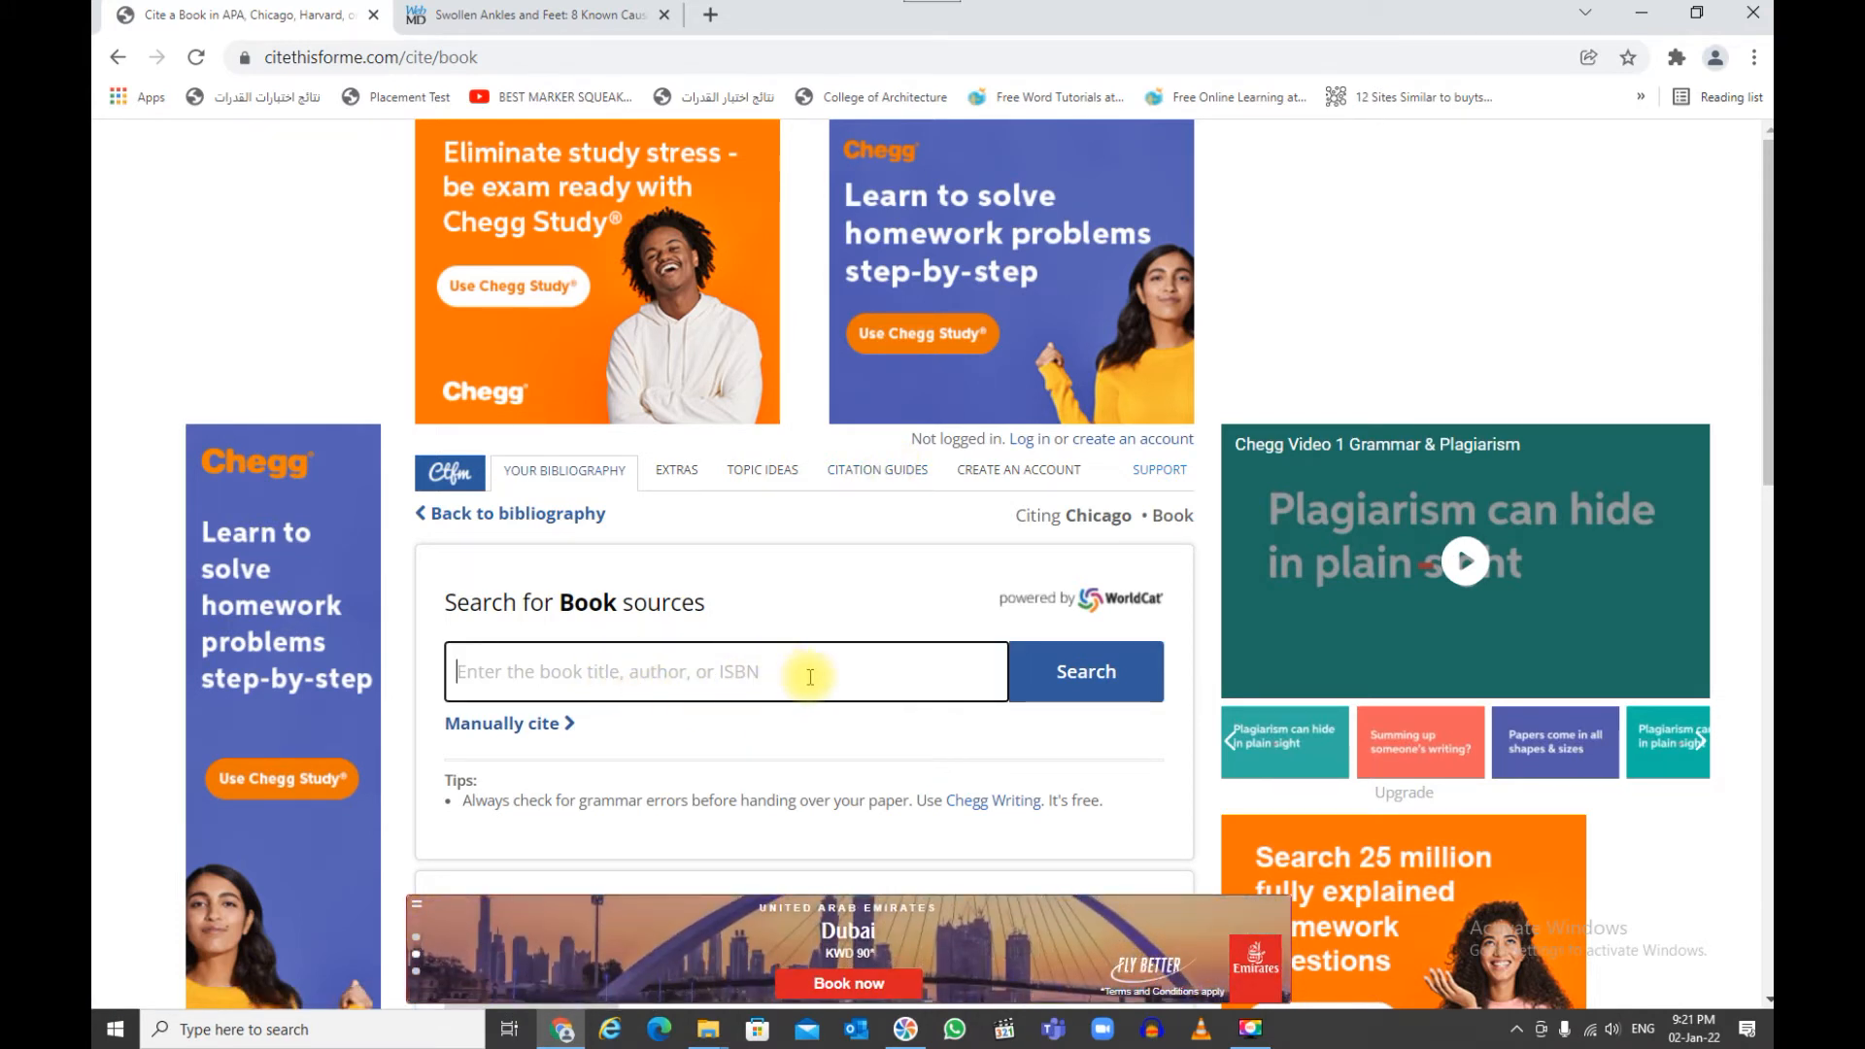
pyautogui.scroll(-3, 804, 673)
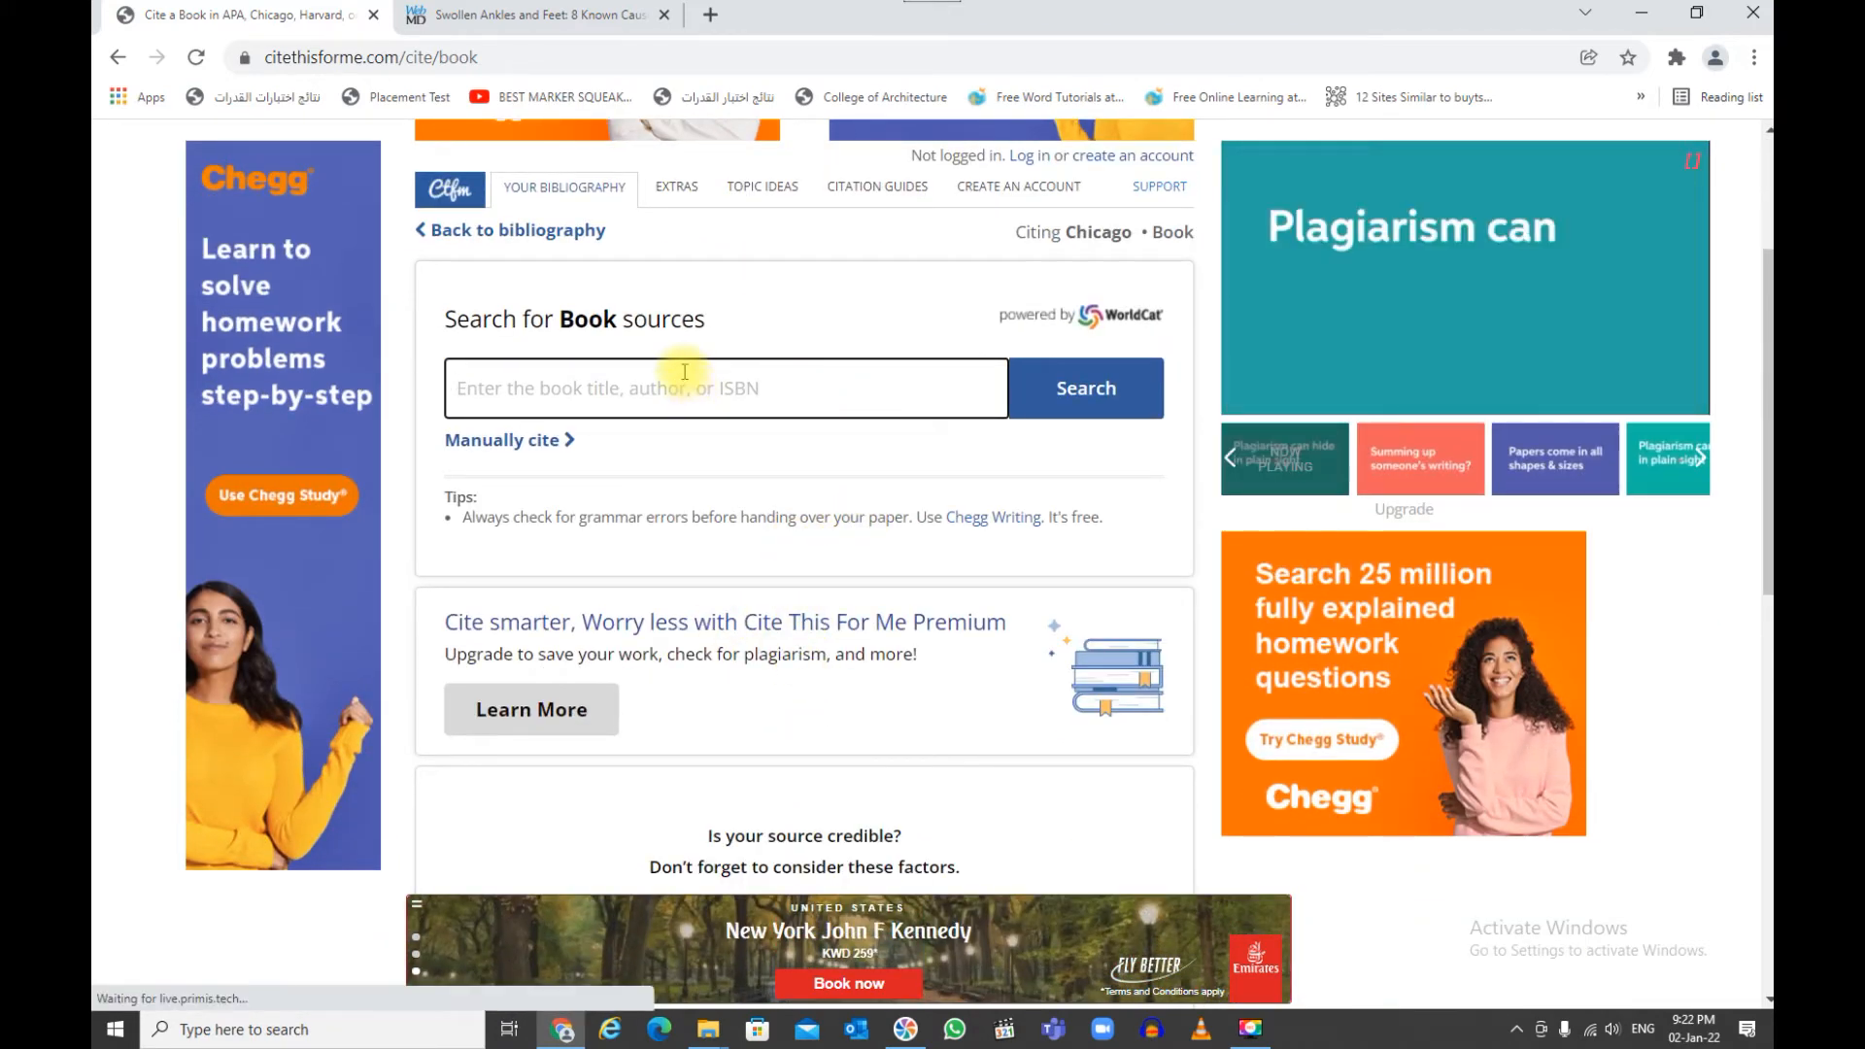
pyautogui.click(517, 449)
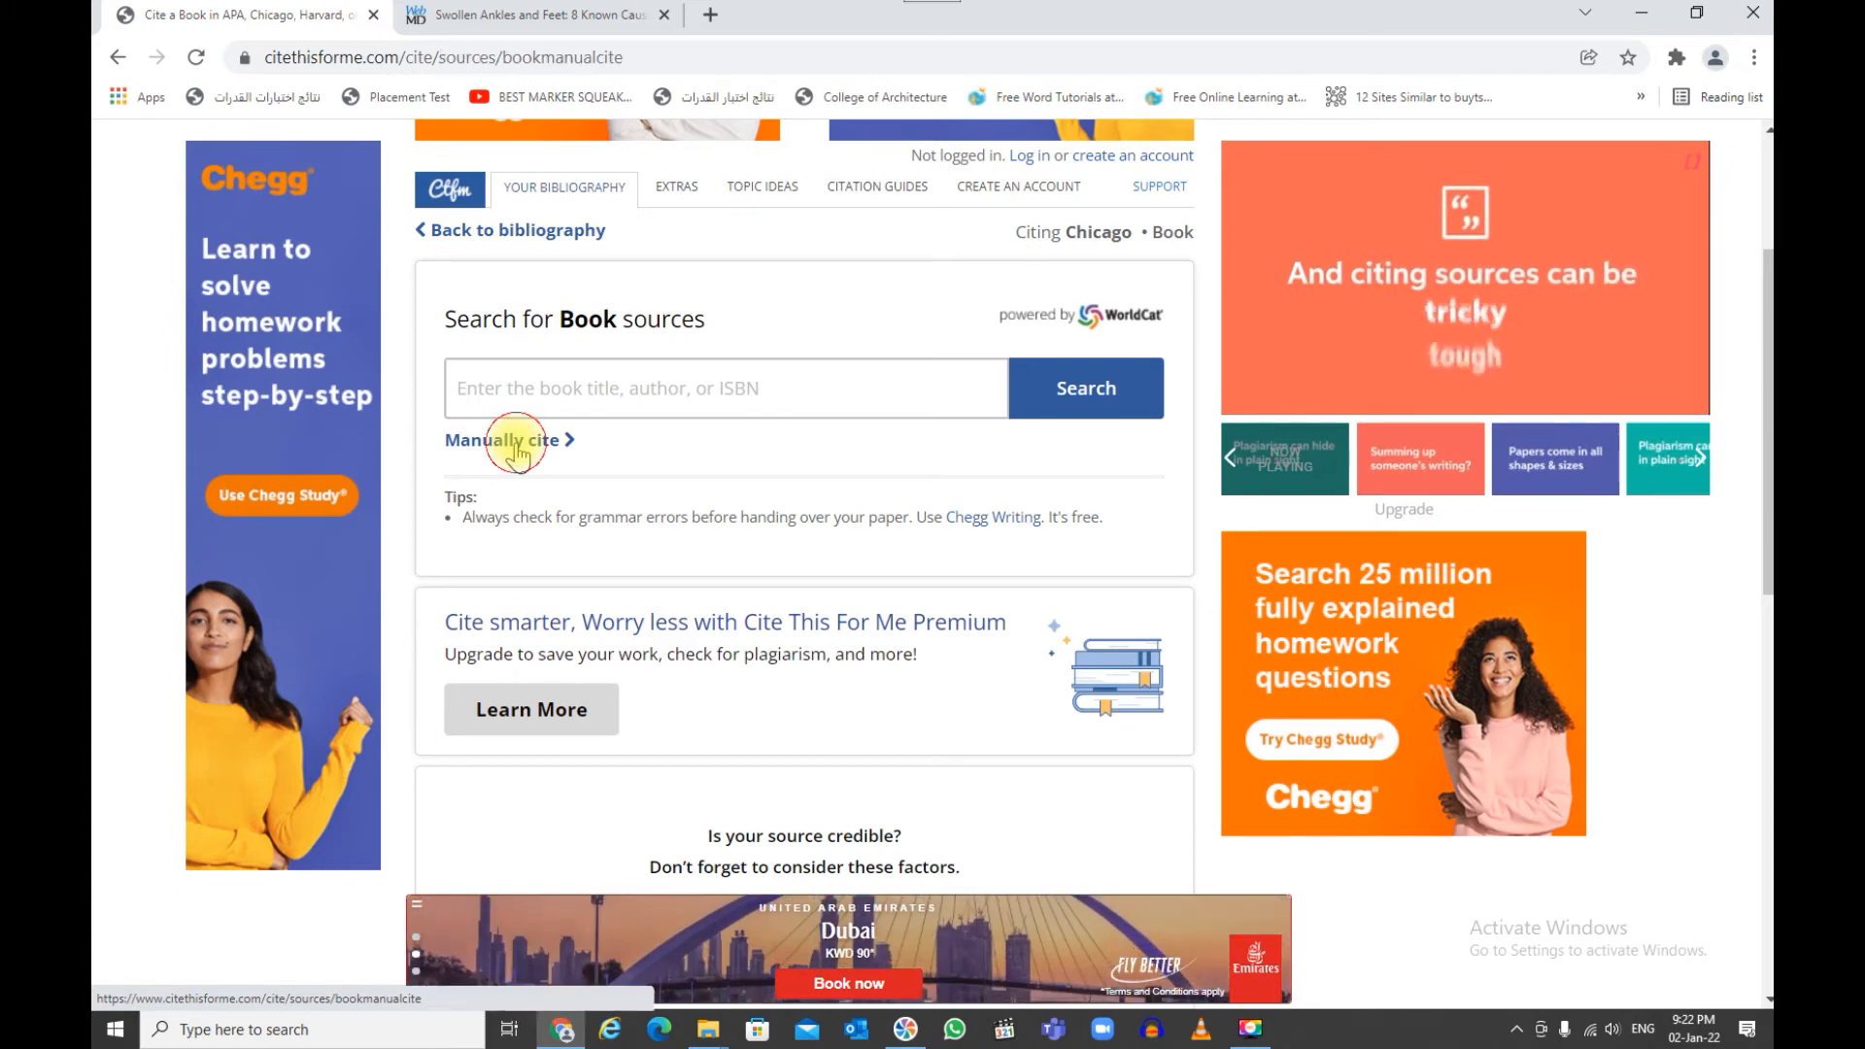
pyautogui.scroll(-3, 510, 444)
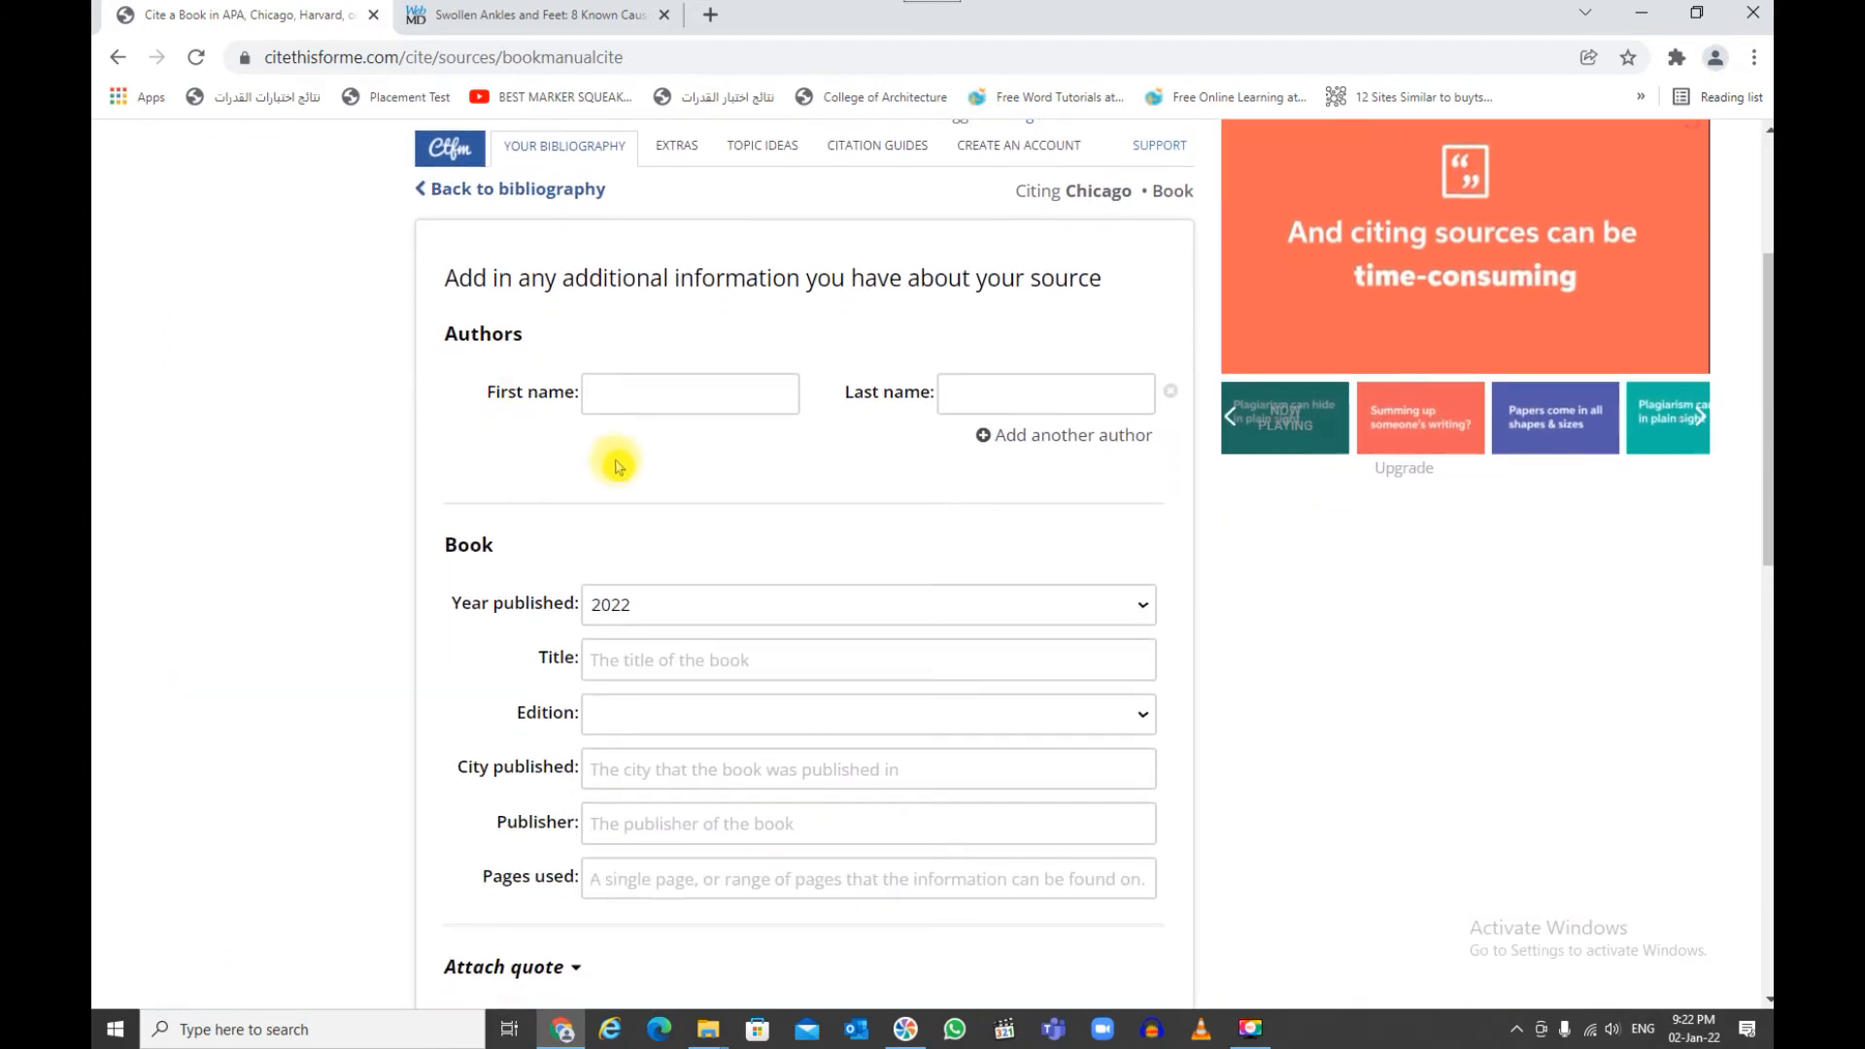
# Enter the book author's first and last name and set the year published to 2011
pyautogui.click(624, 393)
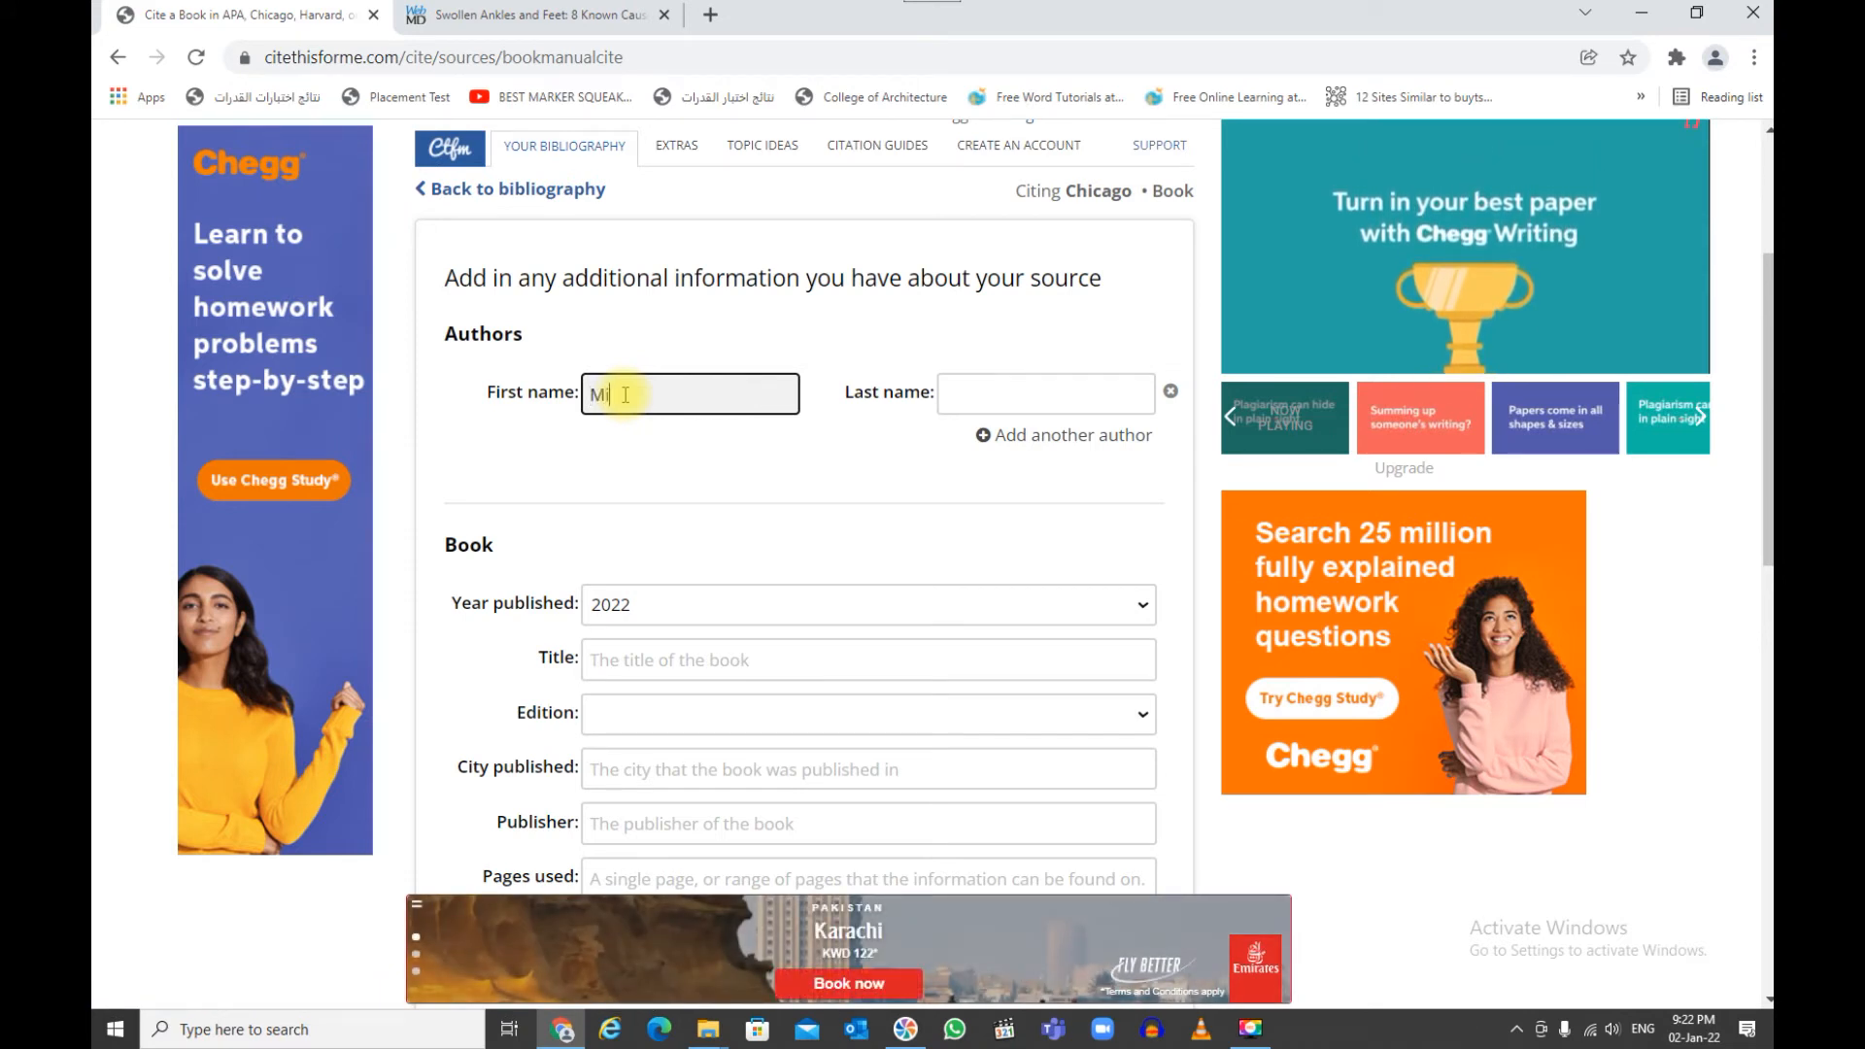
pyautogui.press('Tab')
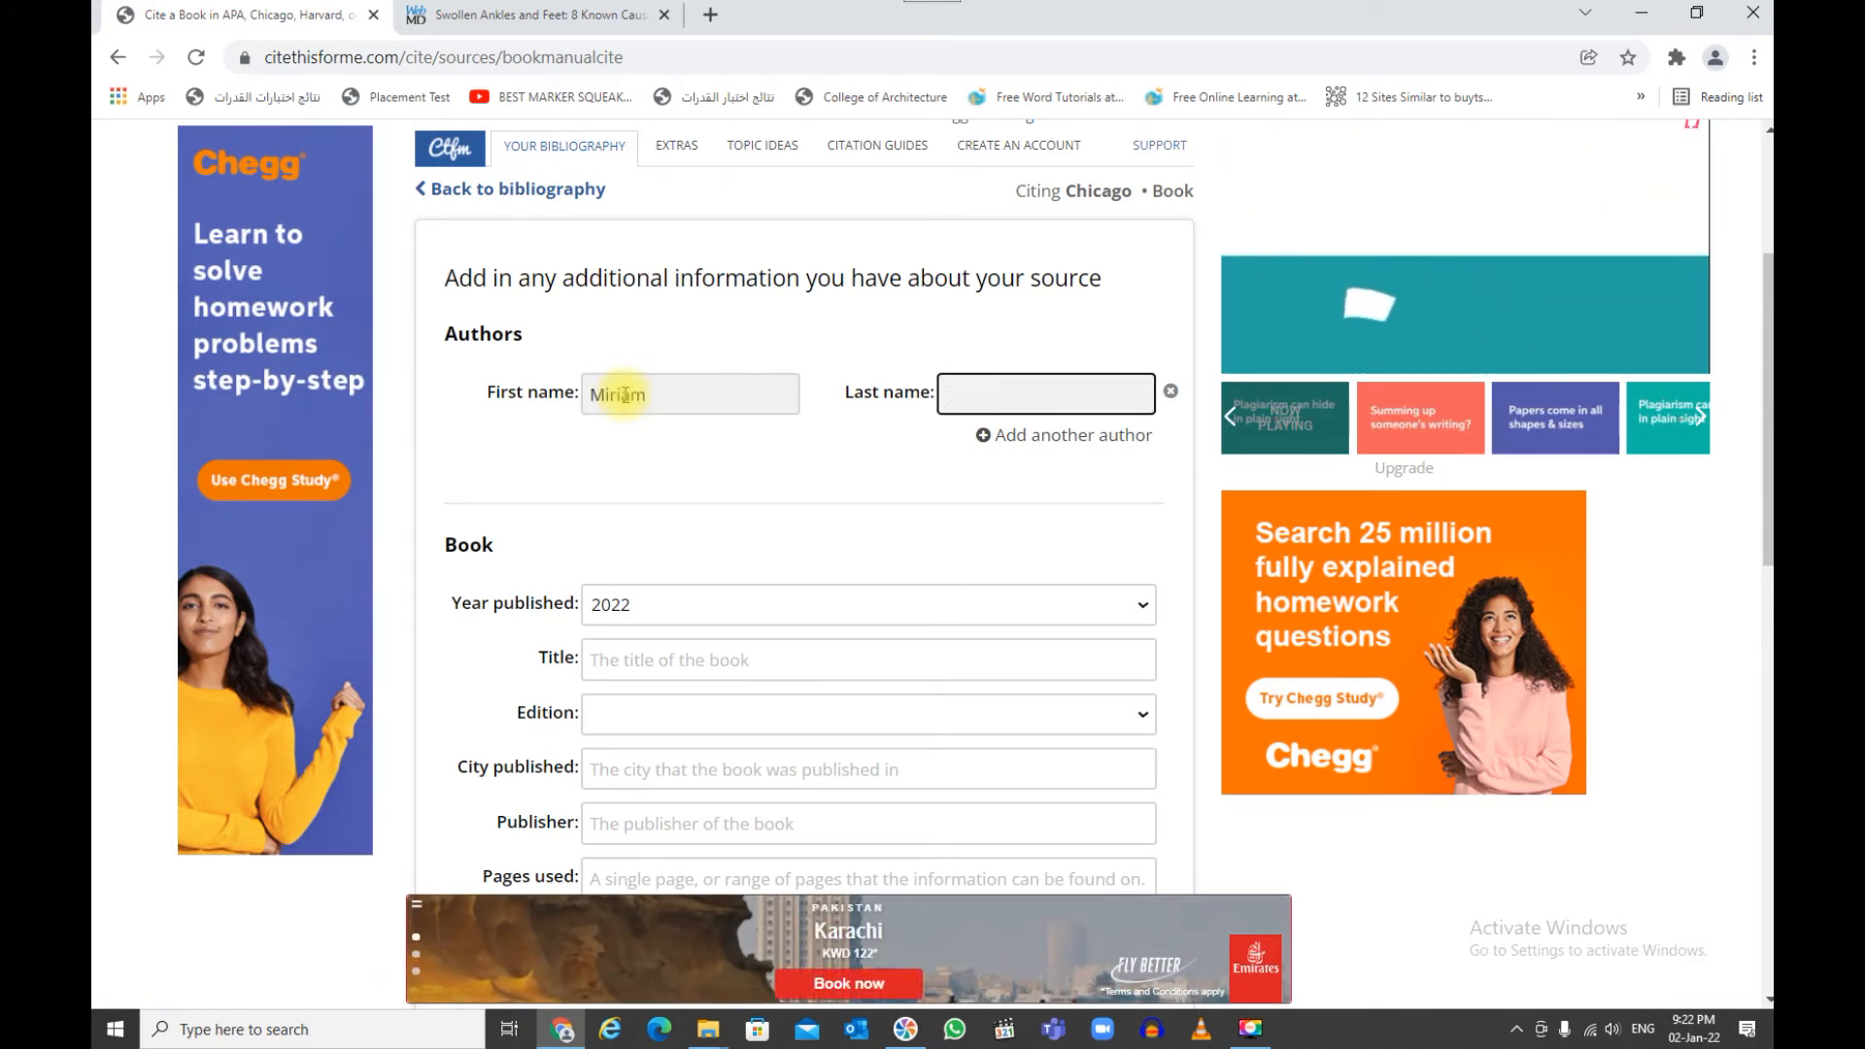
pyautogui.write('Stoppard')
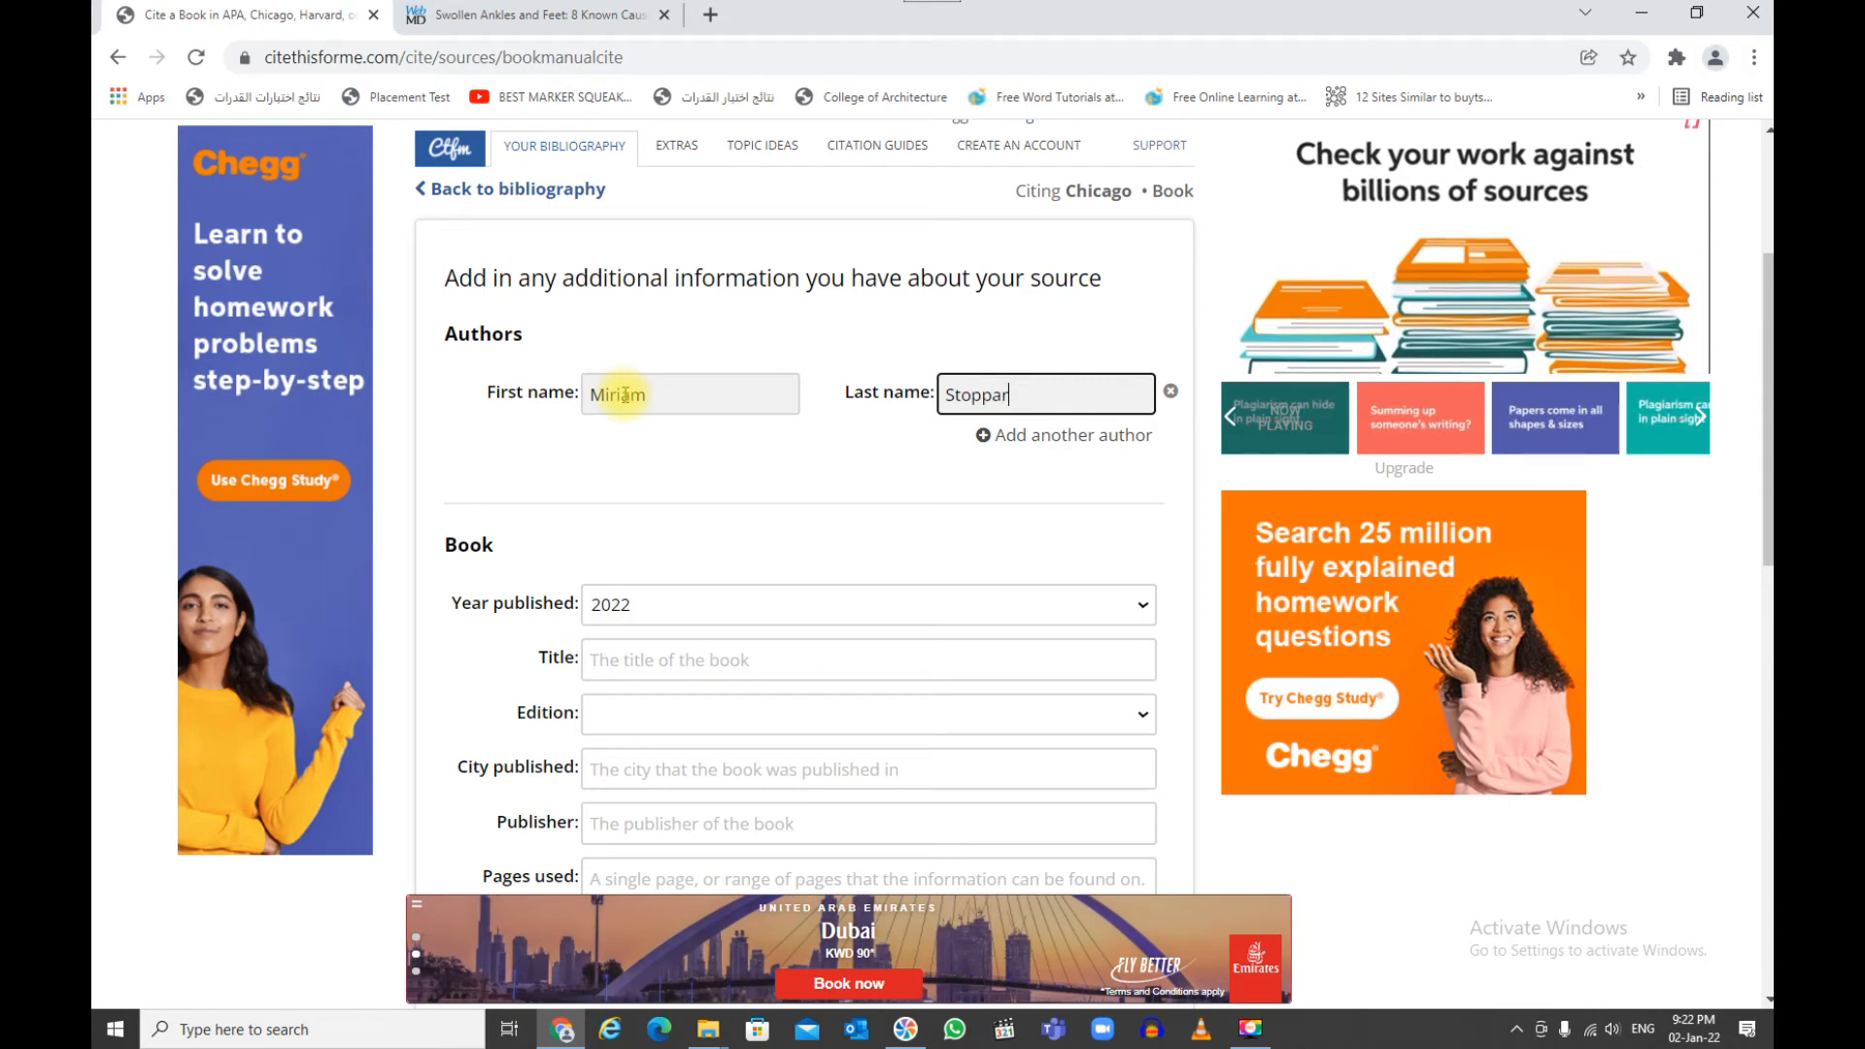
pyautogui.click(653, 603)
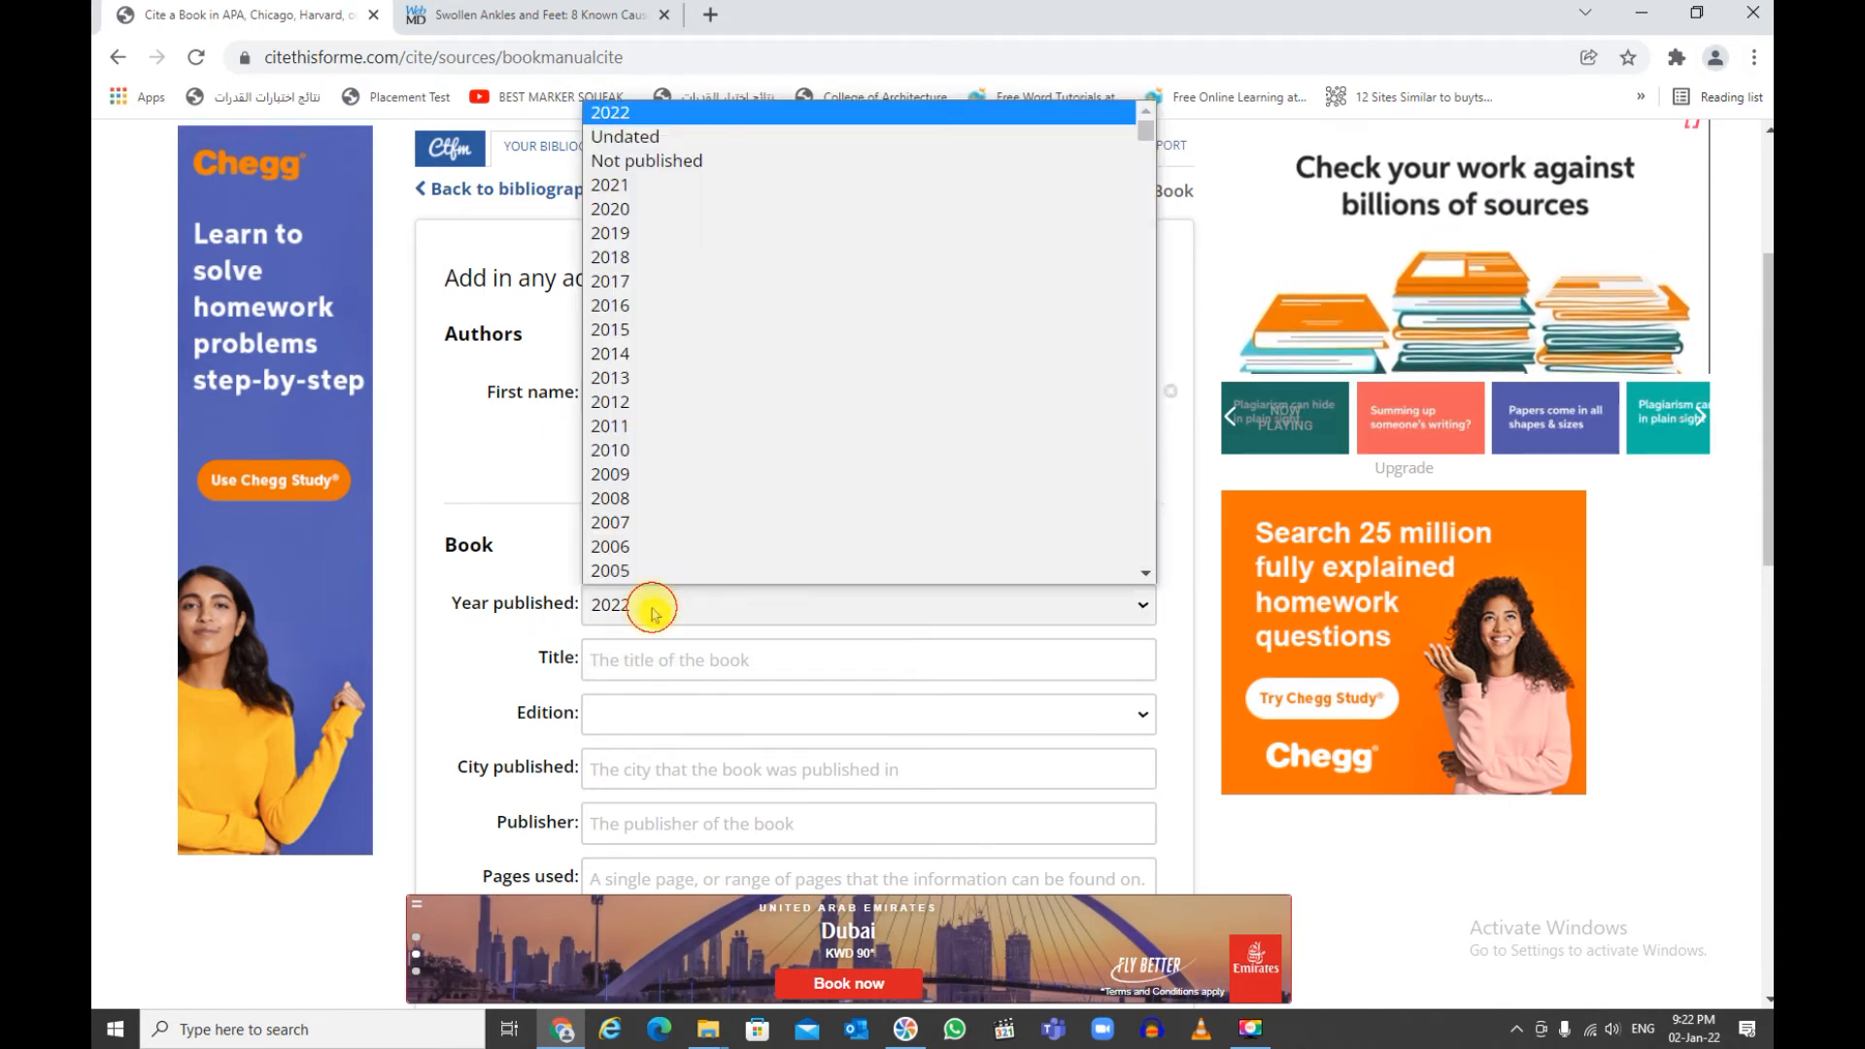
pyautogui.click(657, 428)
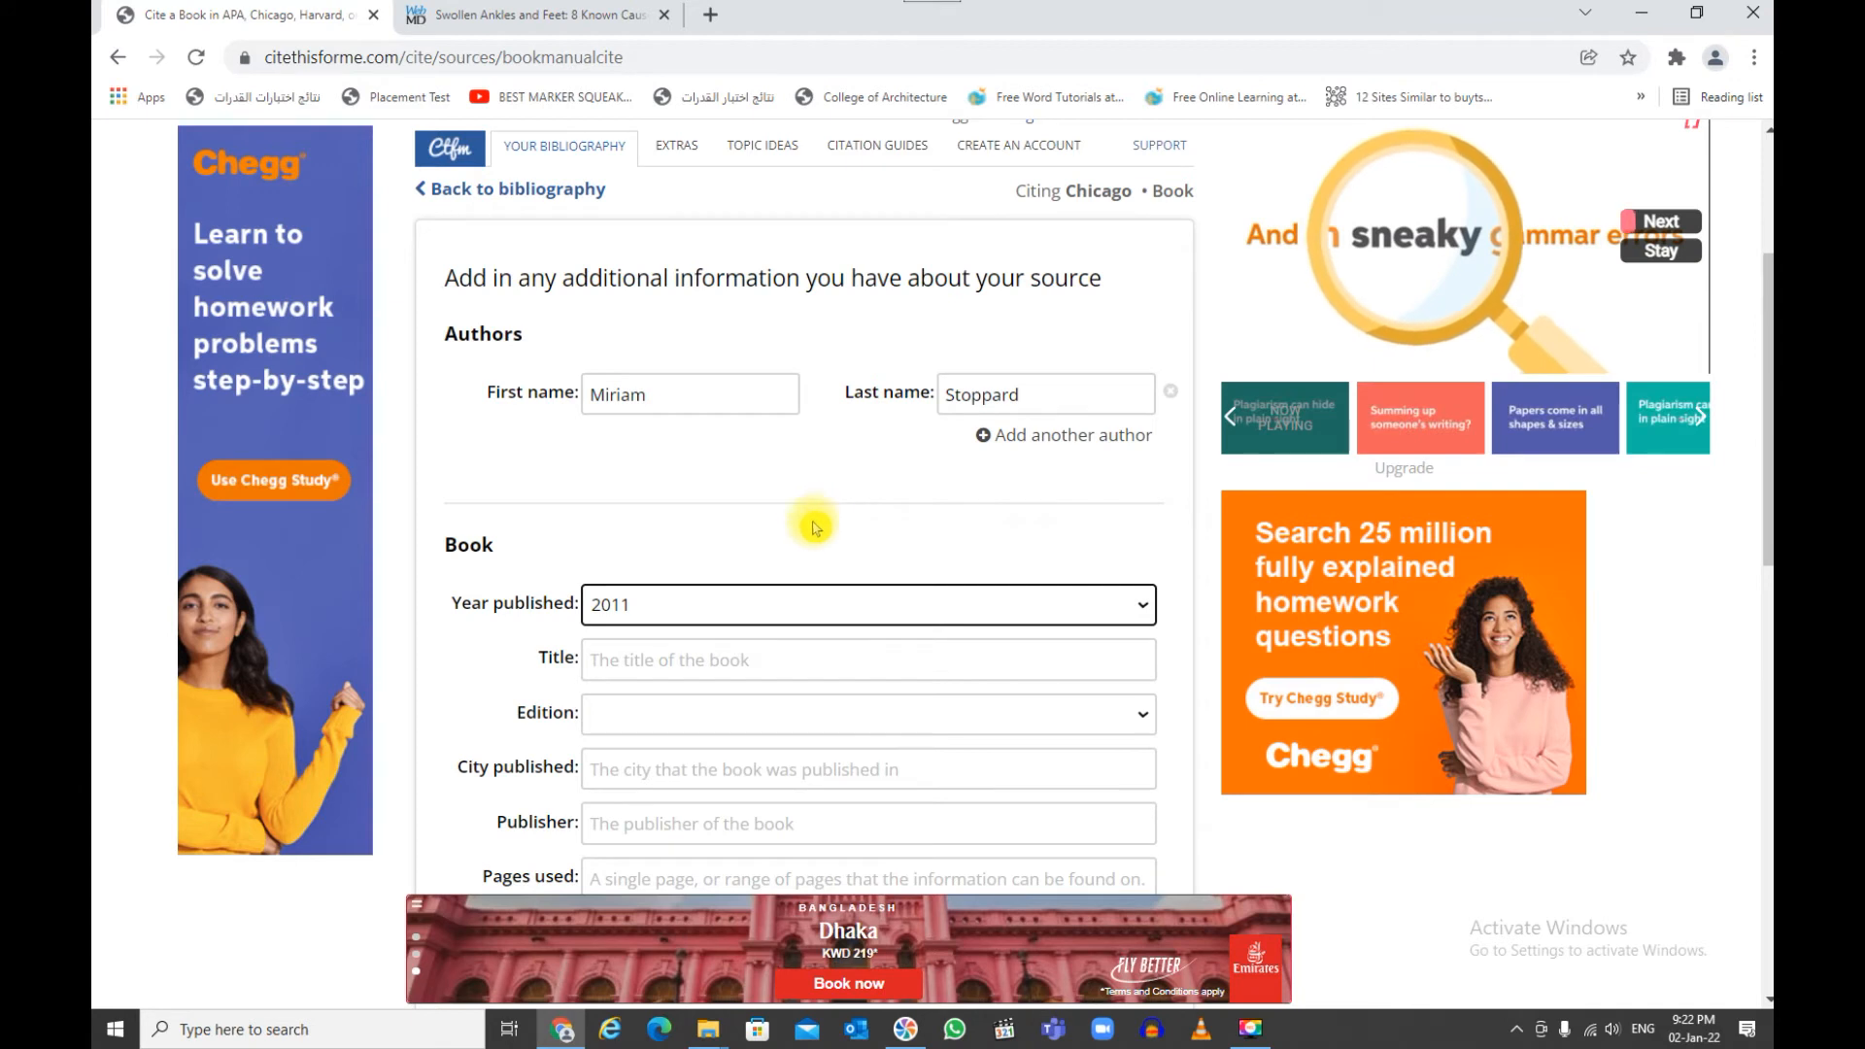
# Set the book's title to "Baby and Child Health Care" and its edition to 4
pyautogui.click(683, 661)
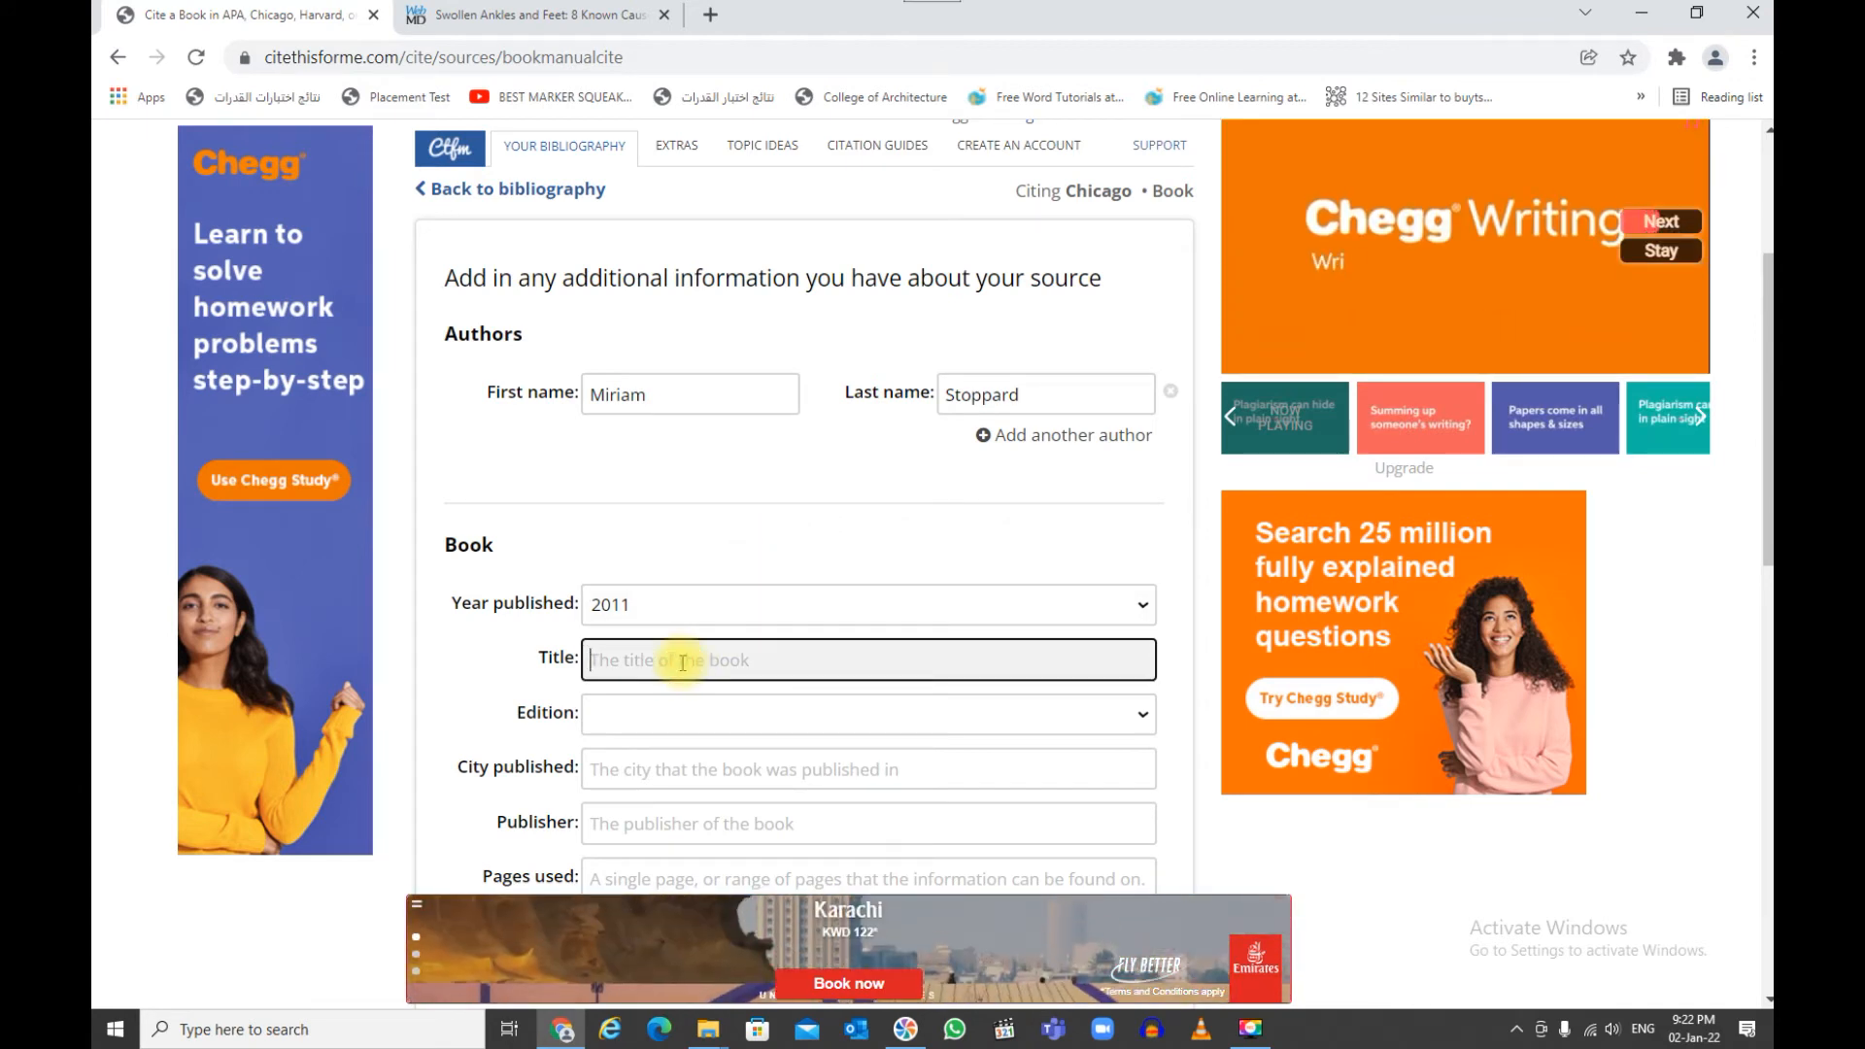
pyautogui.write('Baby and Child Hea')
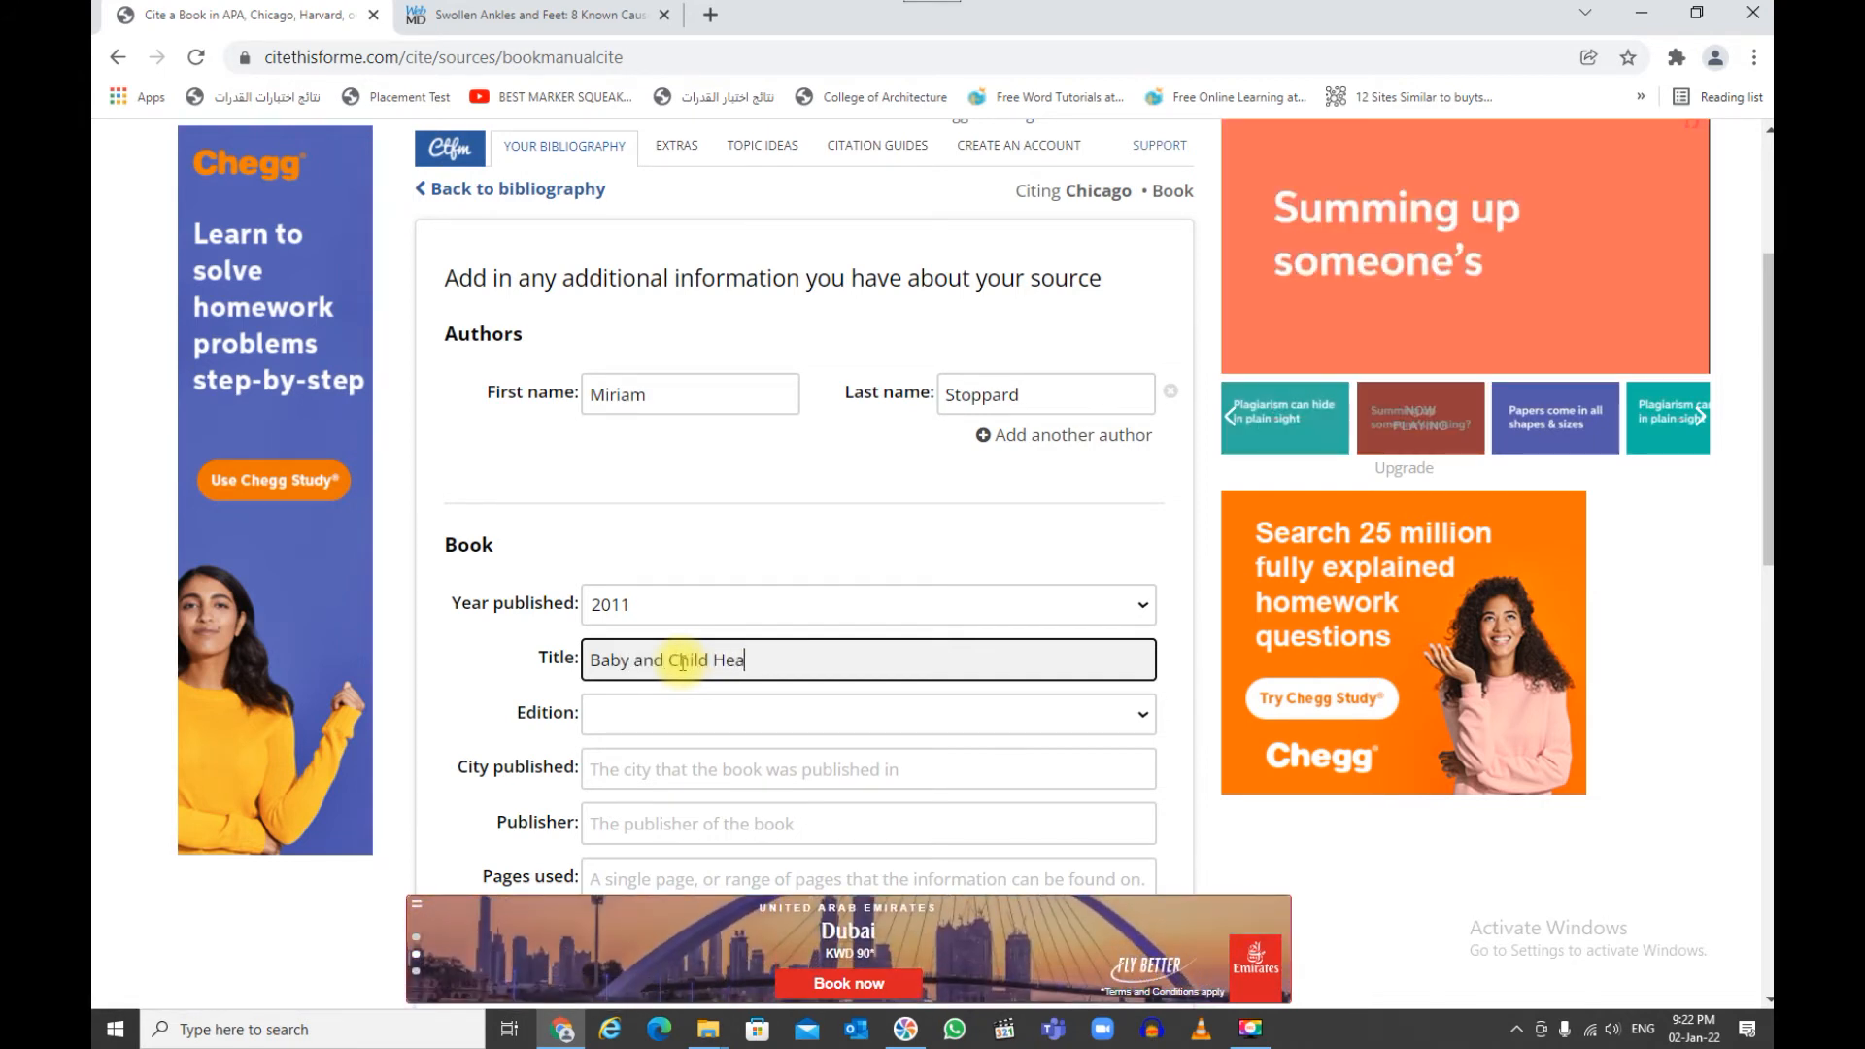
pyautogui.write('lth Care')
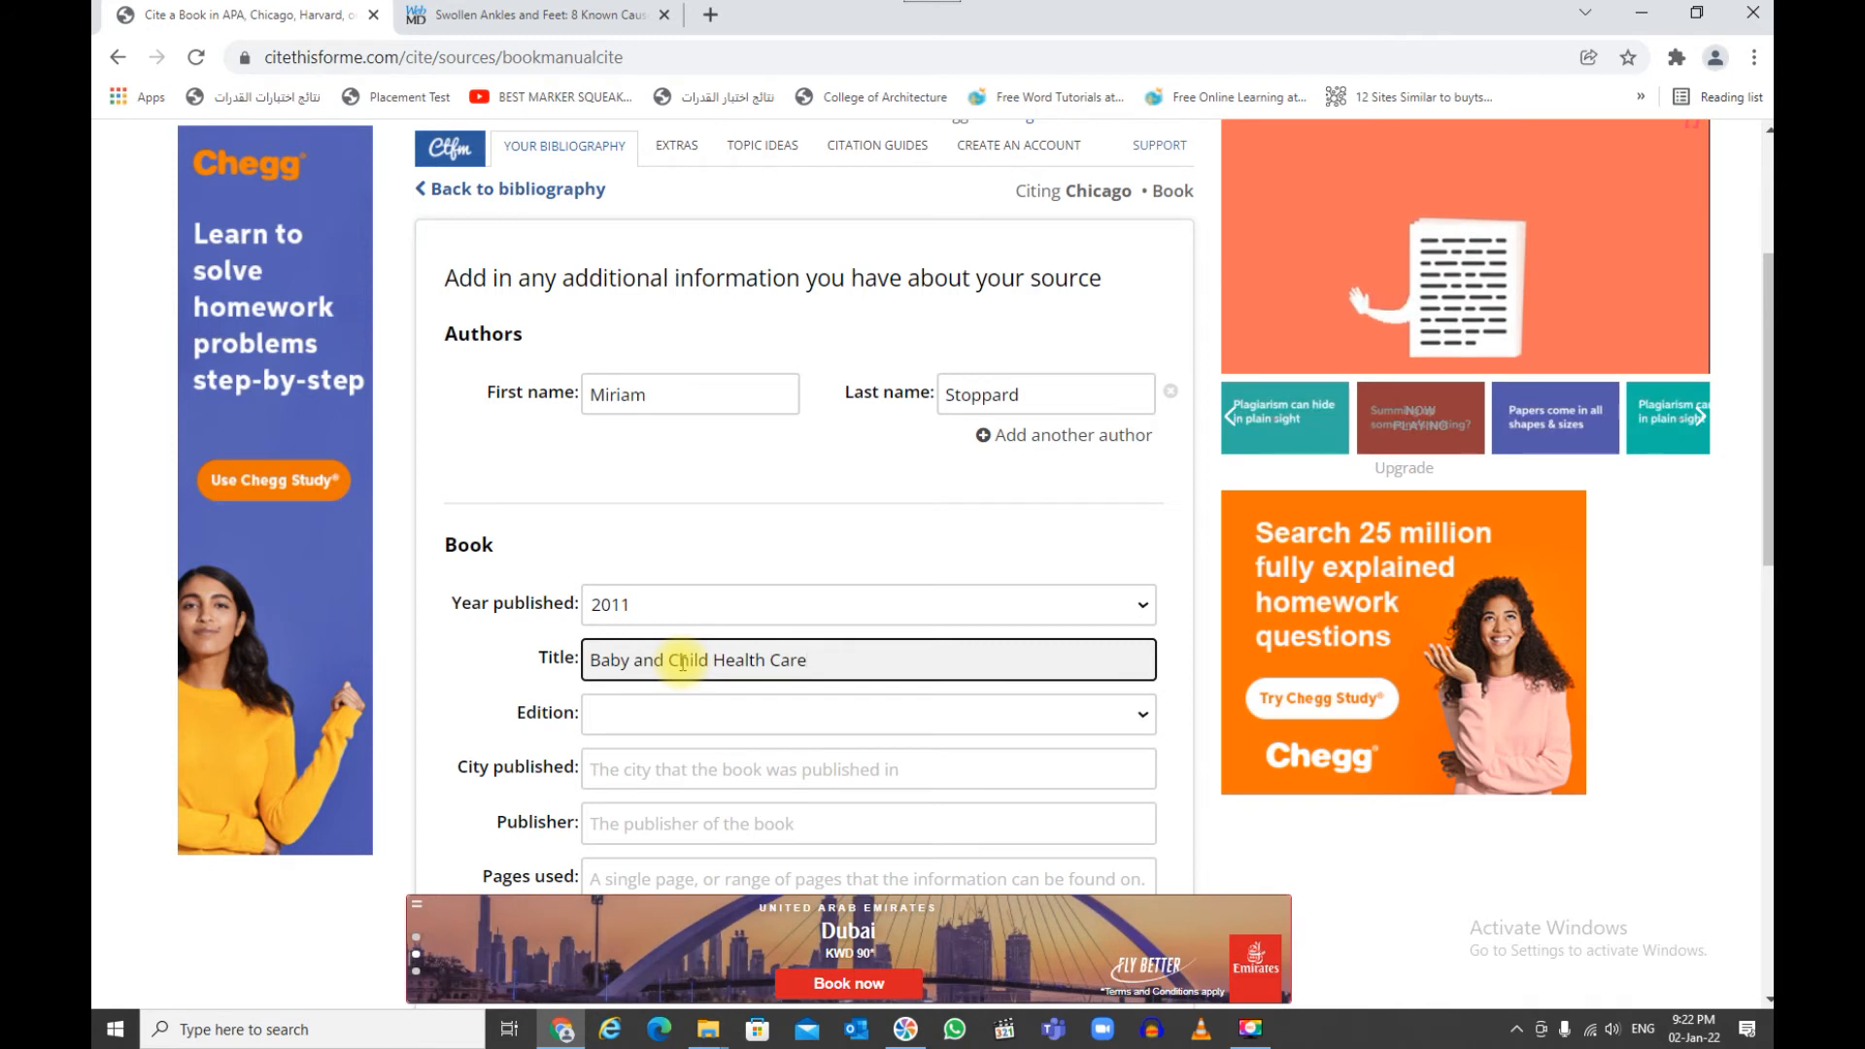
pyautogui.click(800, 730)
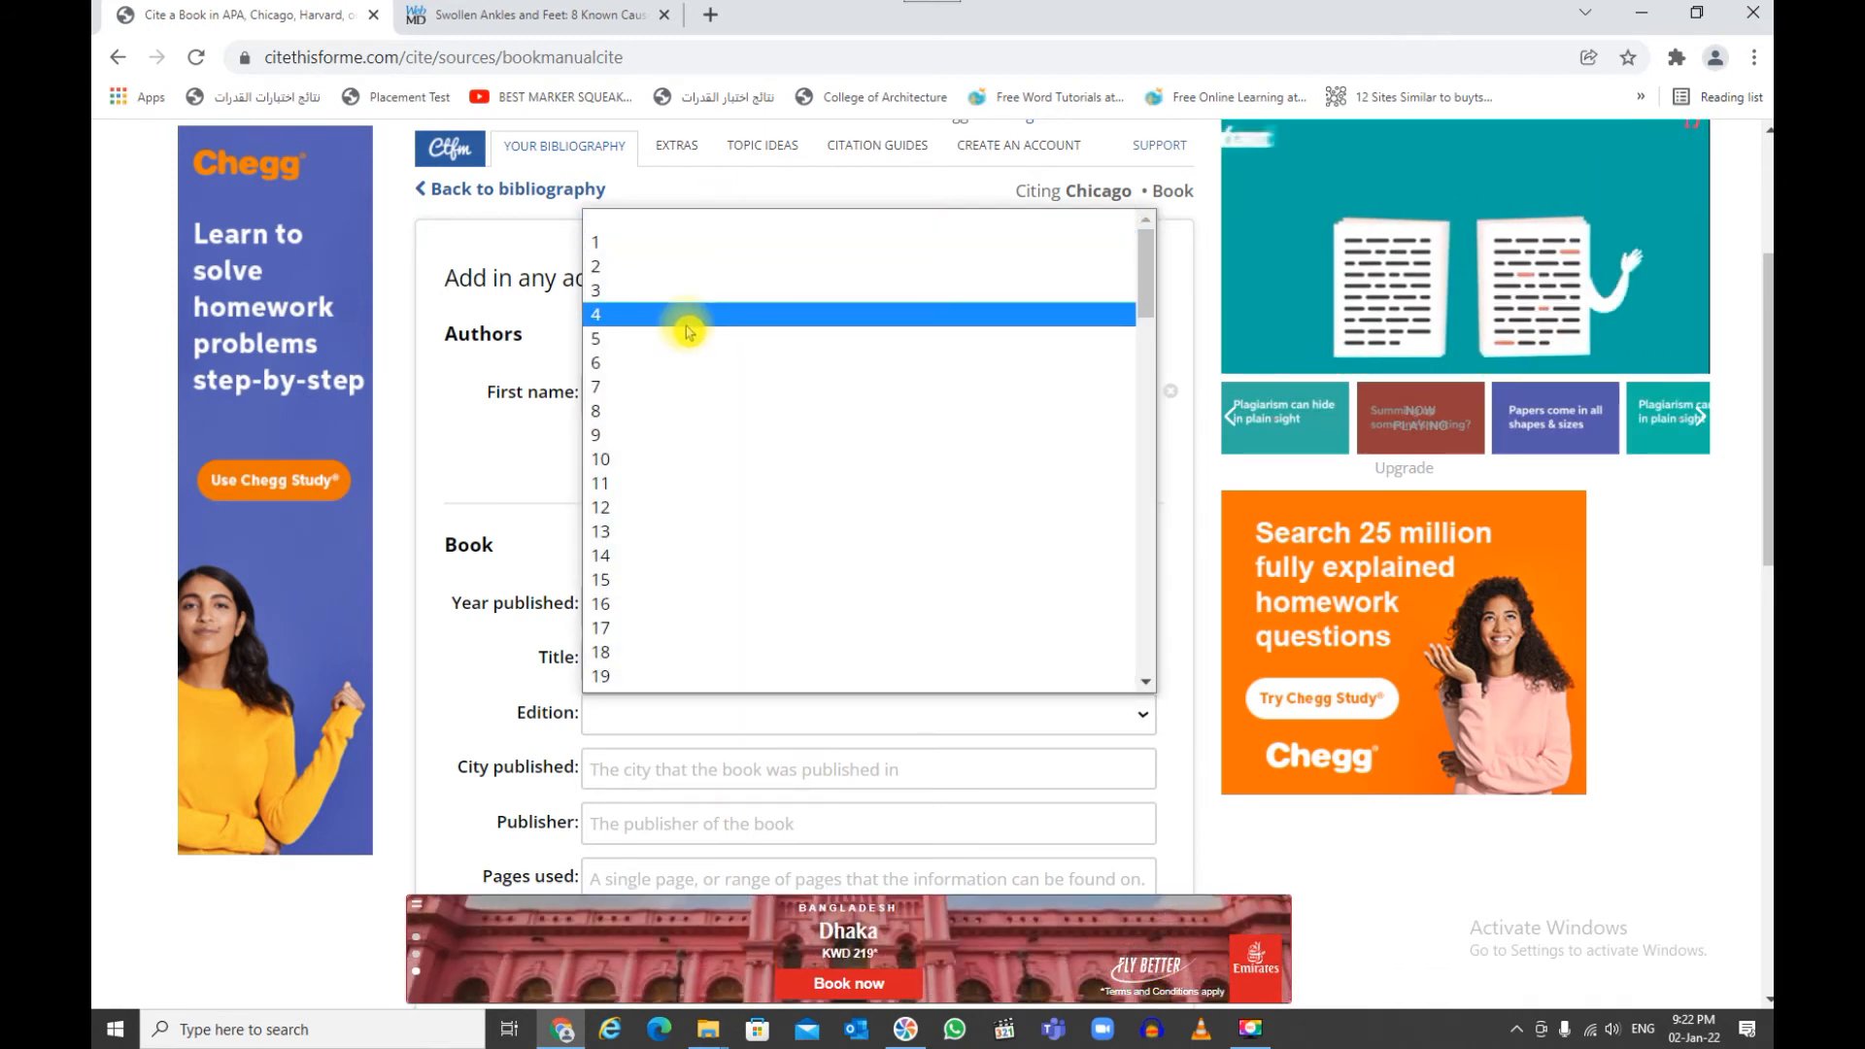
pyautogui.click(686, 314)
pyautogui.press('Tab')
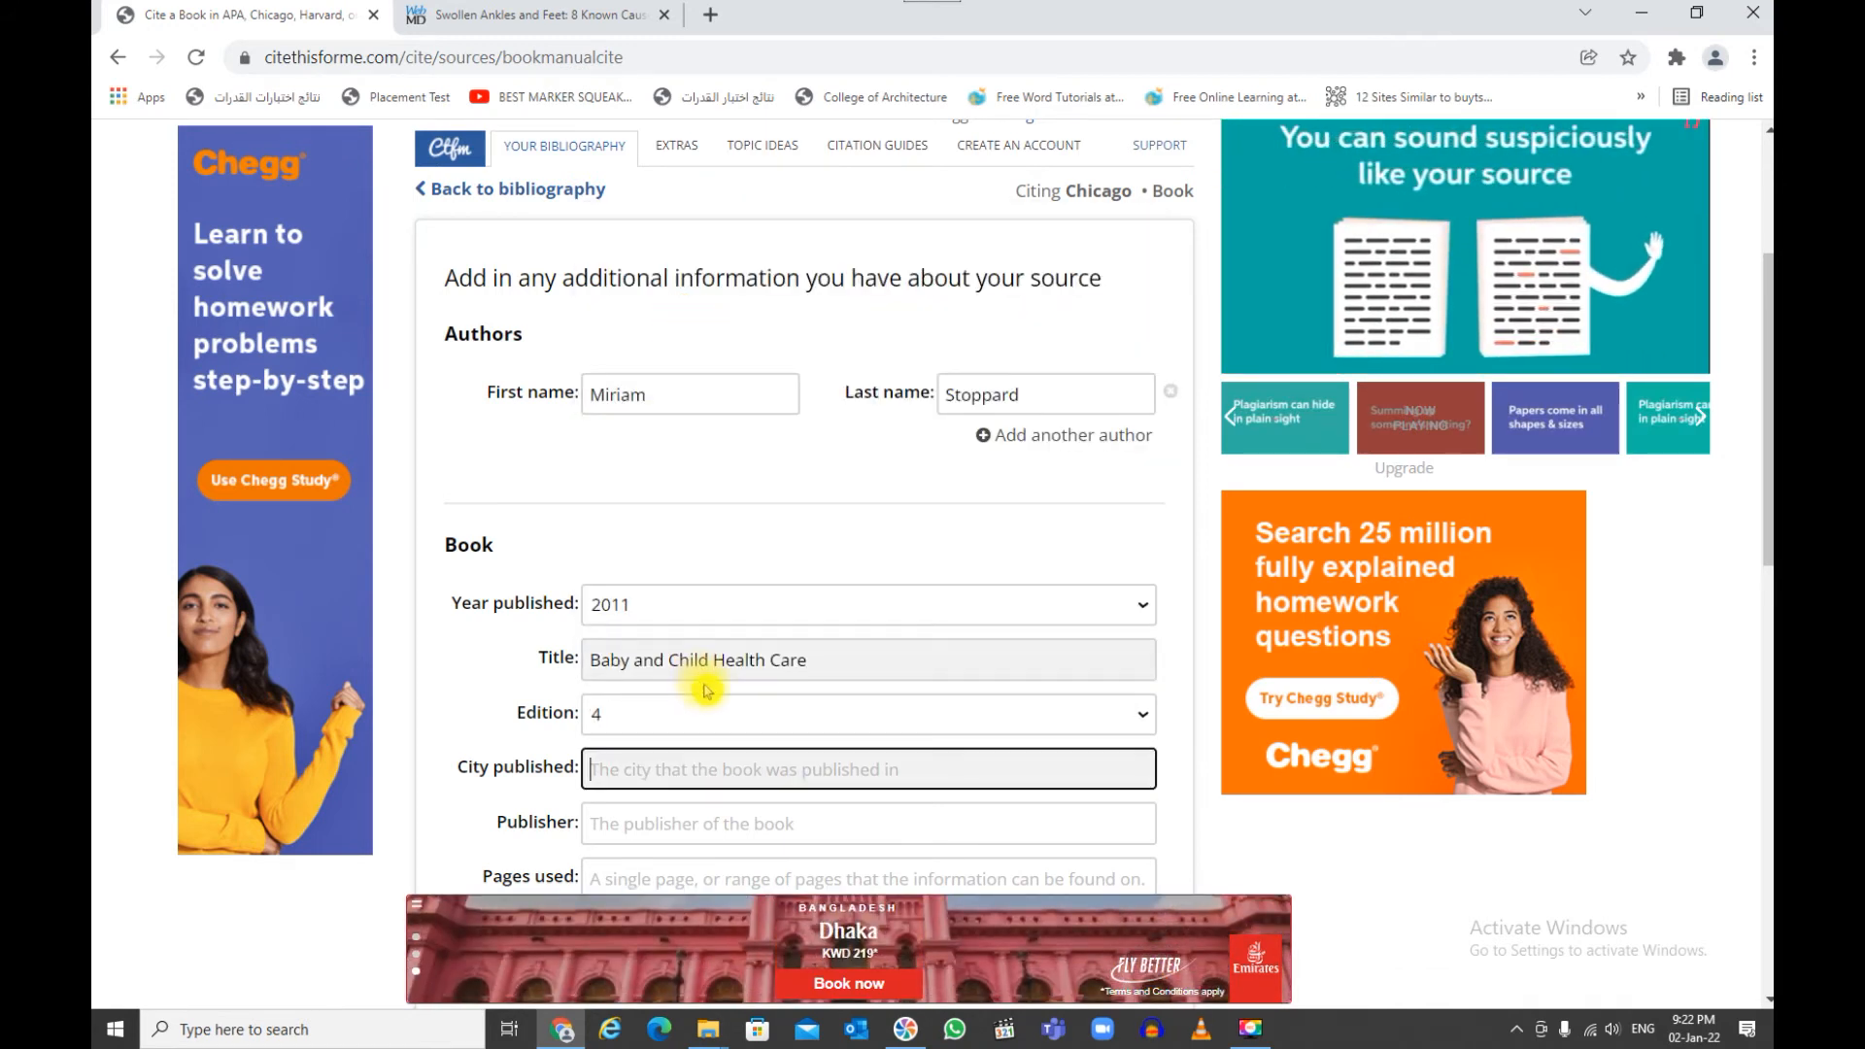
# Set the book's city published to Boston, publisher to "Boston Publishing Co" and pages used to 11-15
pyautogui.scroll(-1, 752, 684)
pyautogui.write('Boston')
pyautogui.press('Tab')
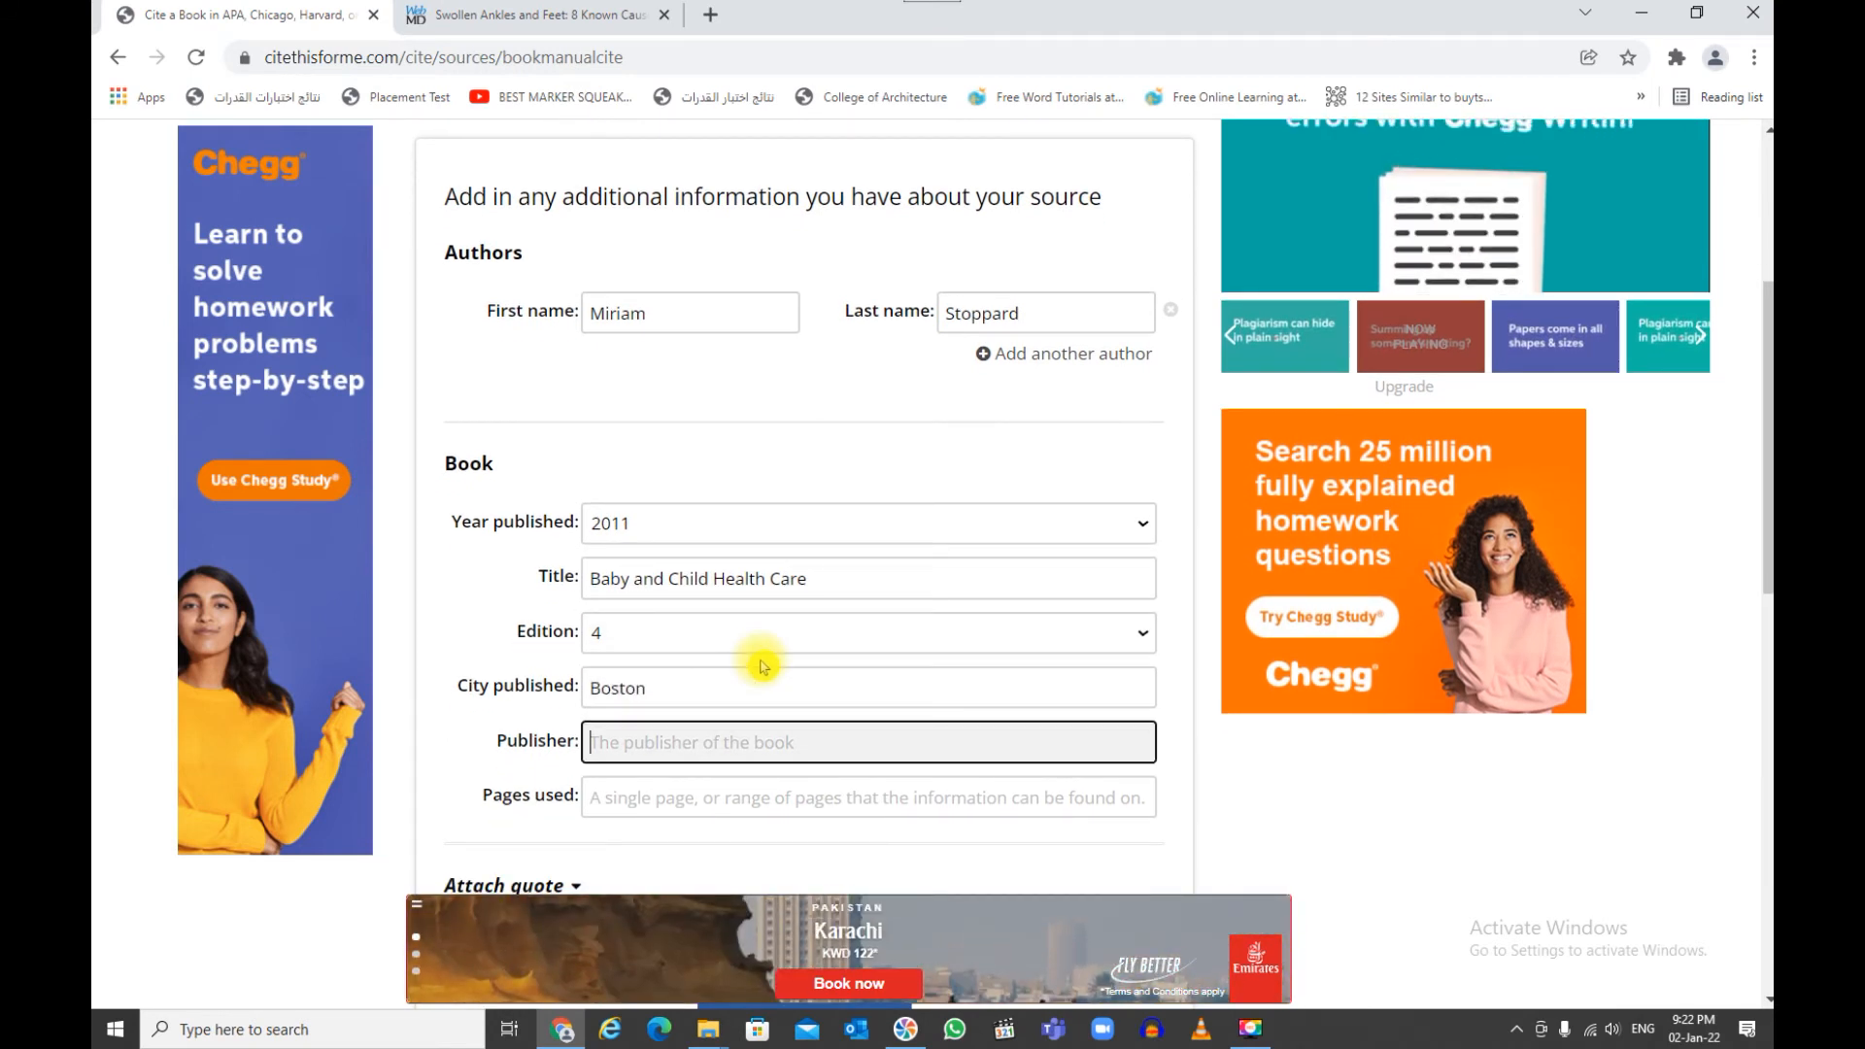
pyautogui.write('Bosto')
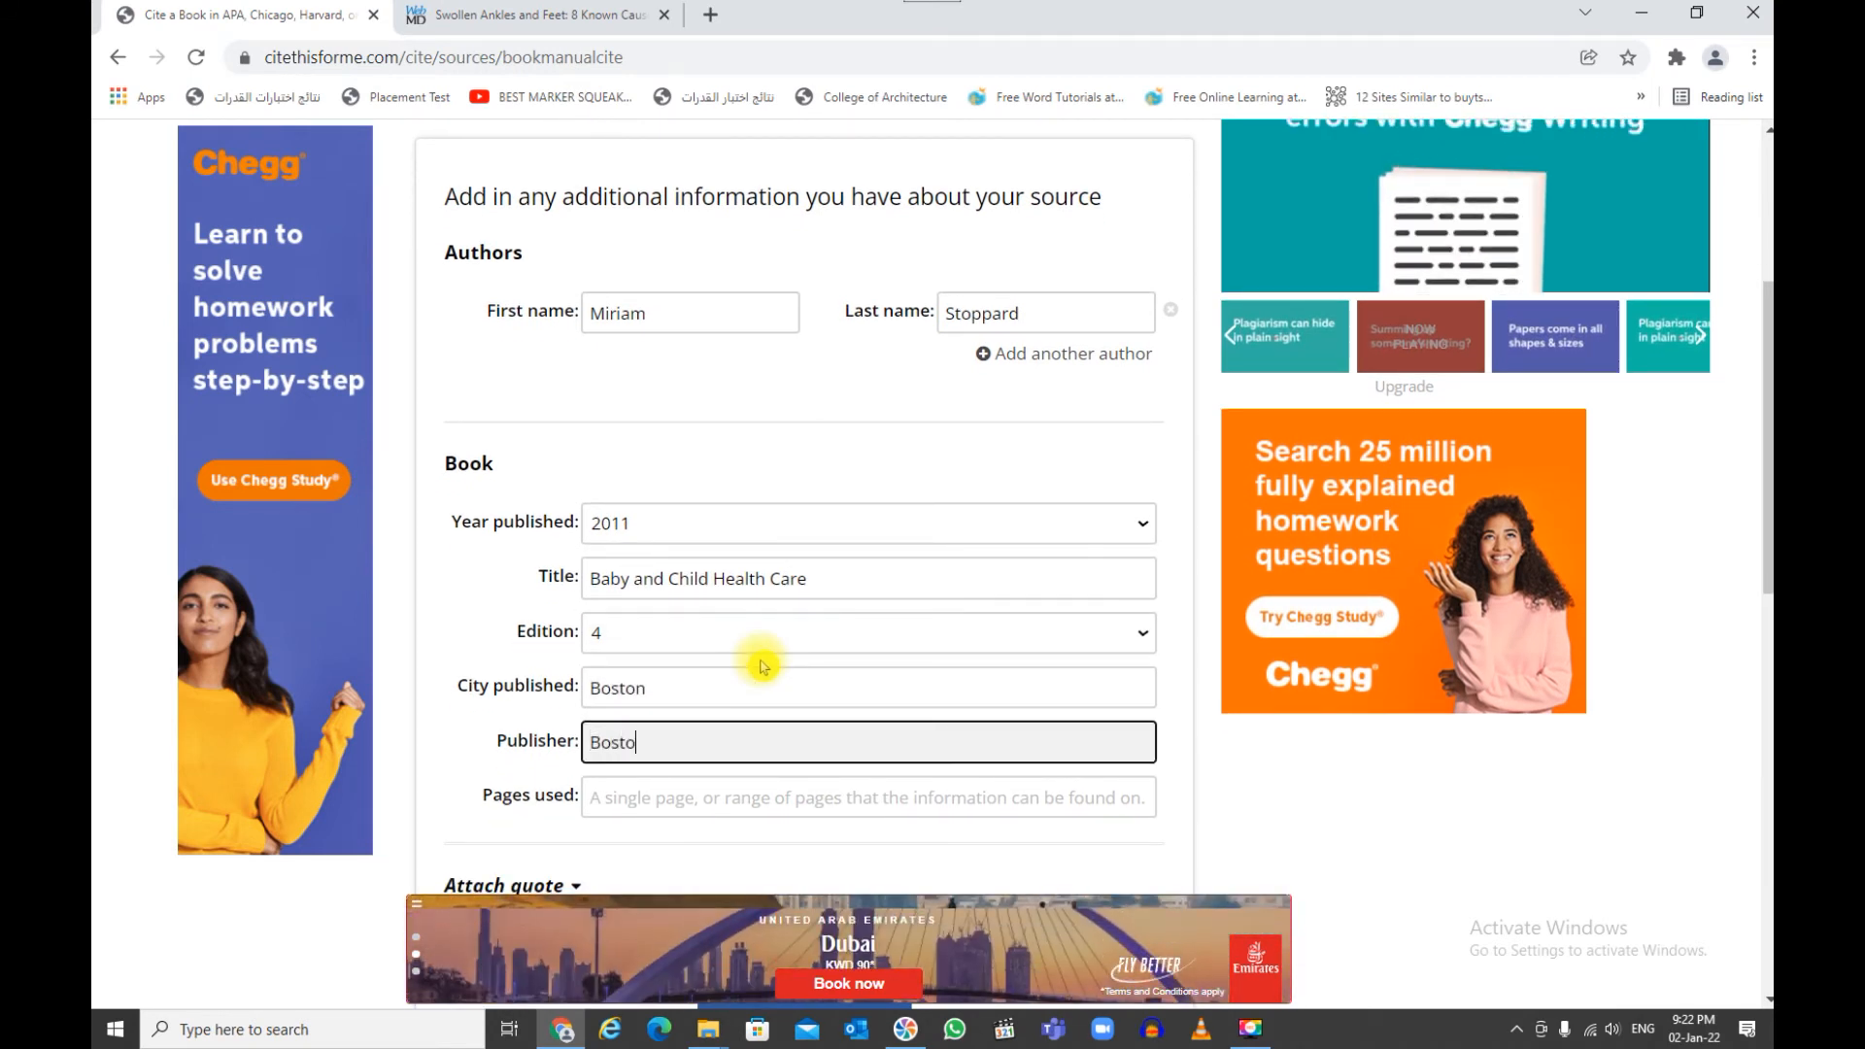
pyautogui.write('n Publ')
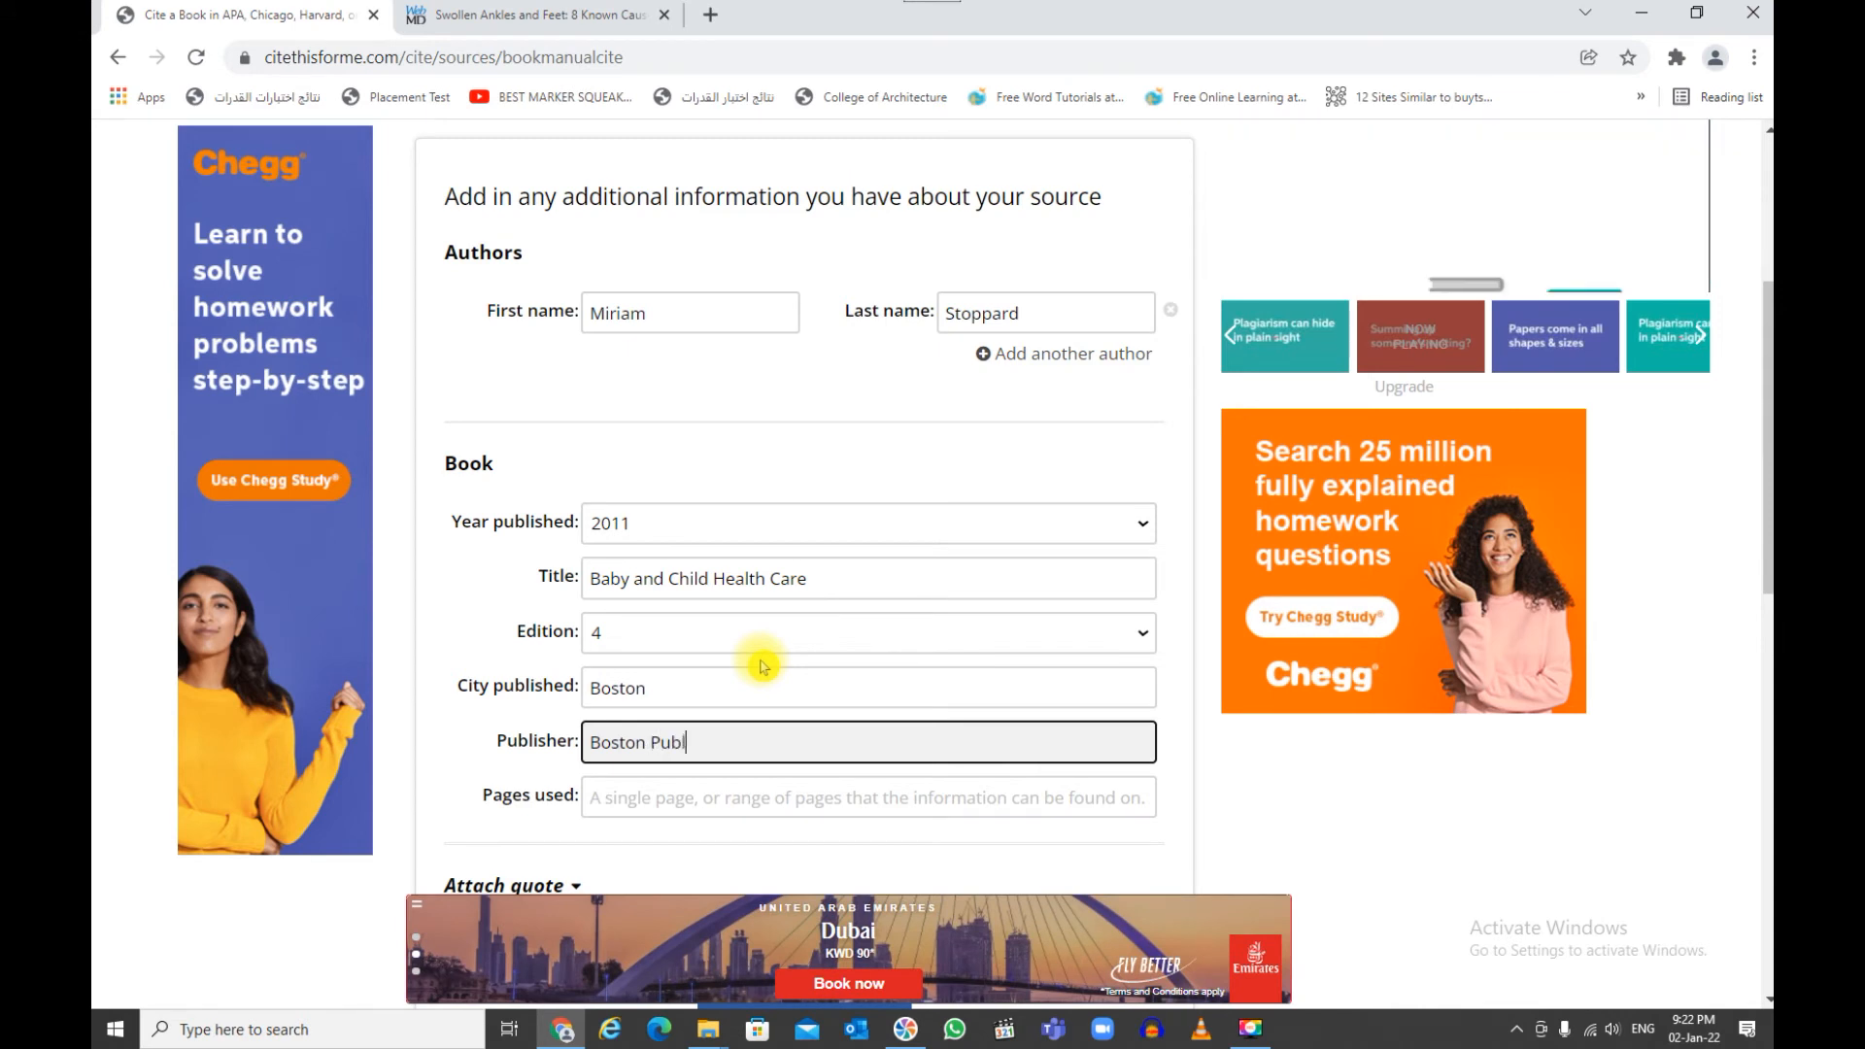
pyautogui.write('ishing Co')
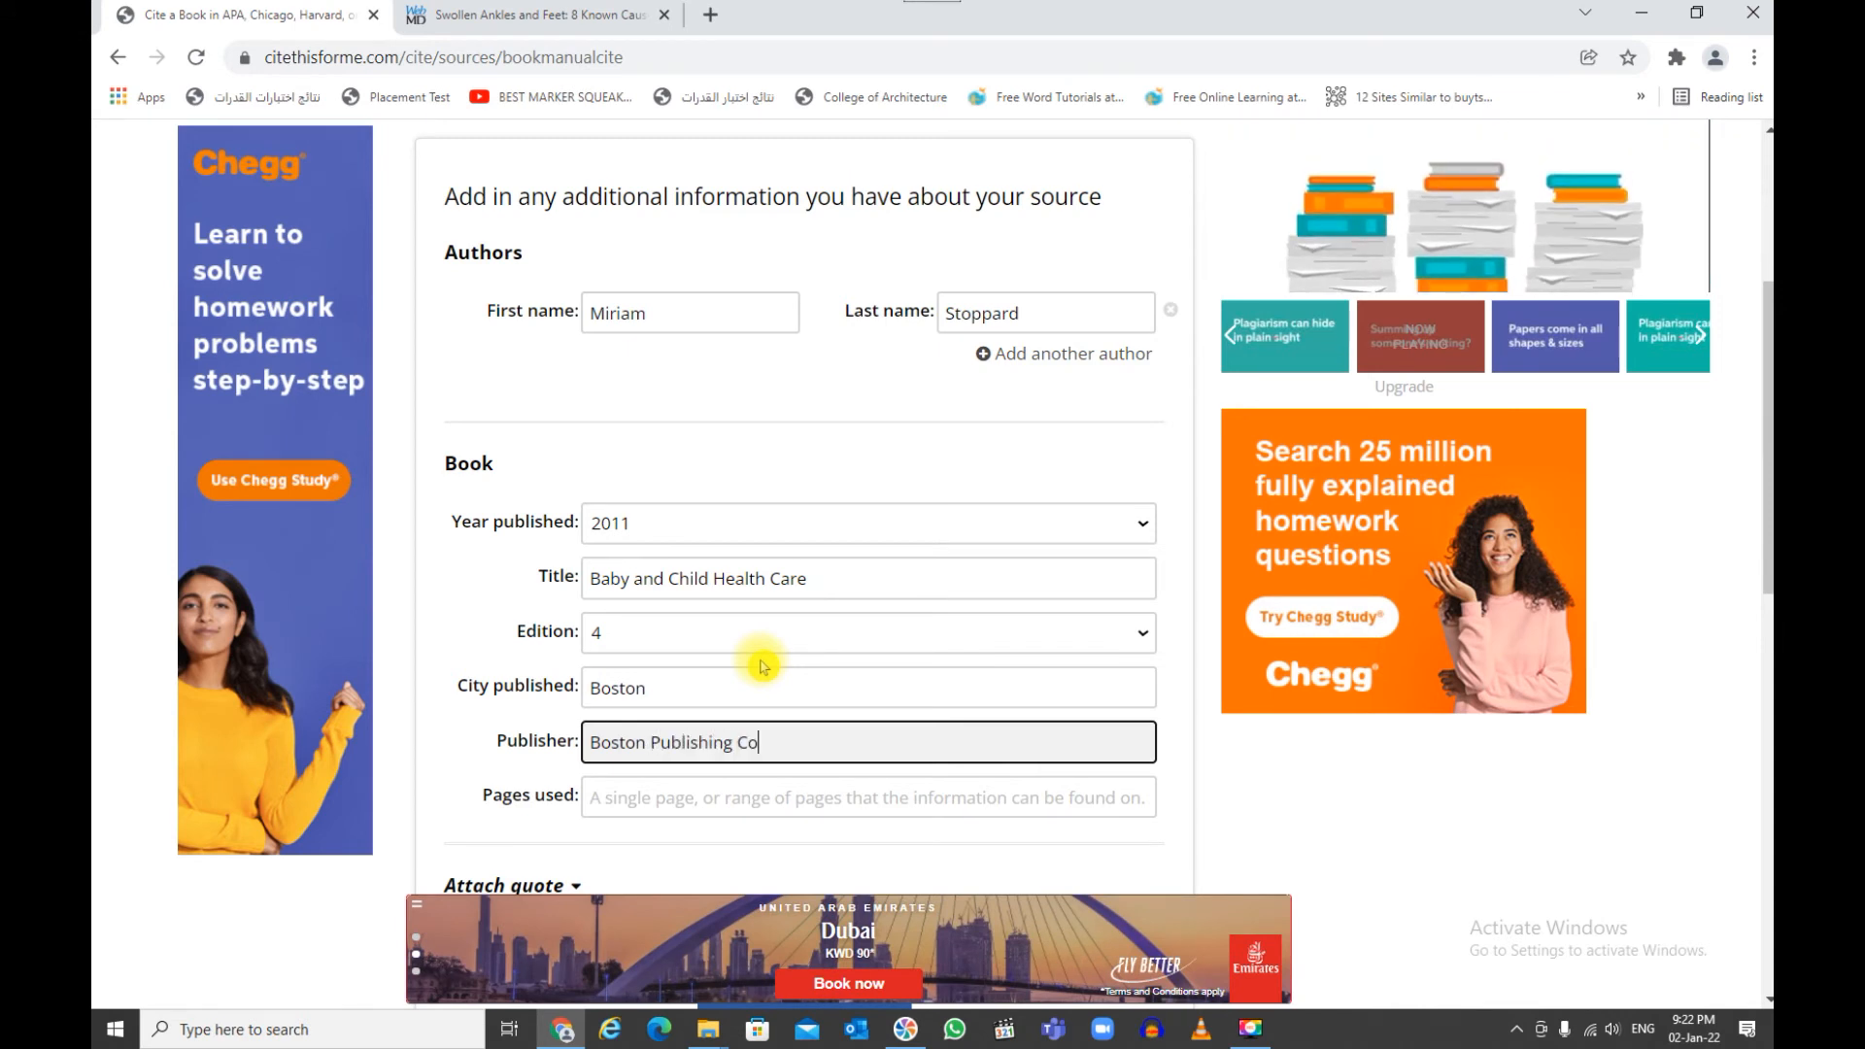
pyautogui.click(654, 801)
pyautogui.write('11-15')
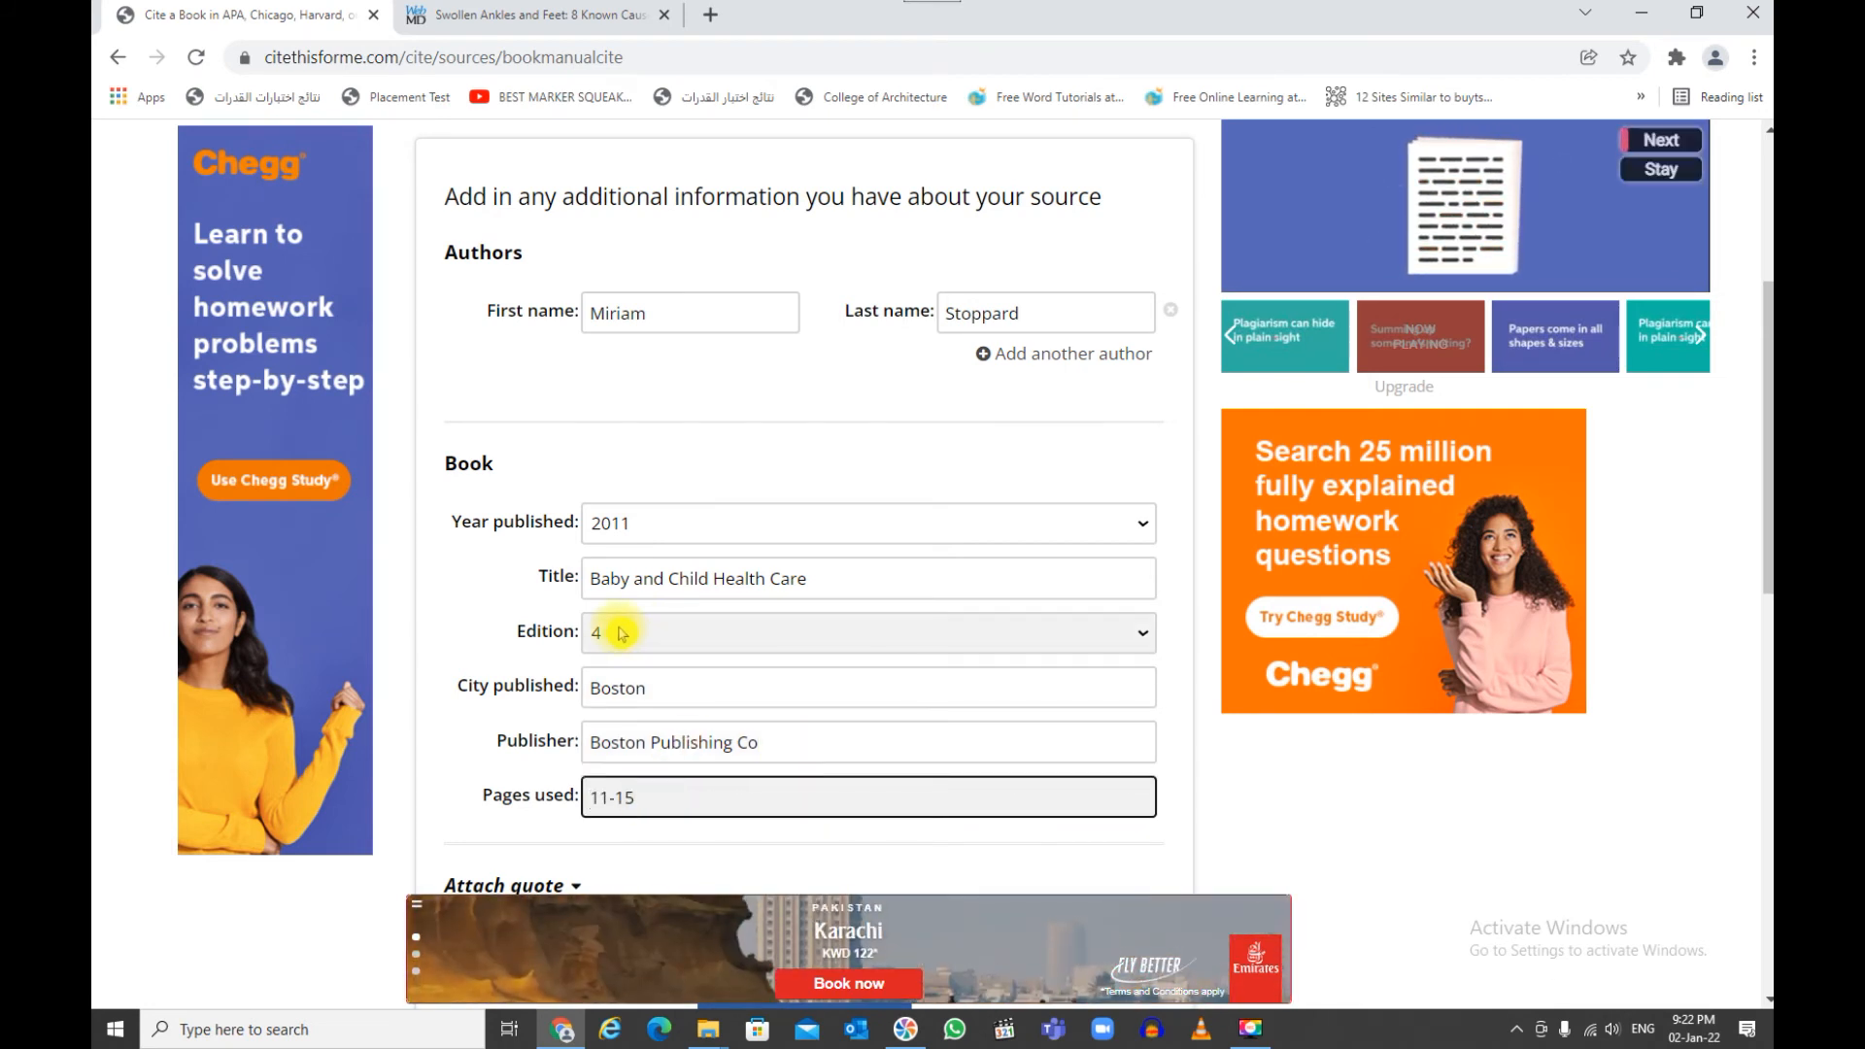
# Attach the quote "this is my quote" to the book source, complete the citation and review its bibliography entry
pyautogui.scroll(-3, 617, 629)
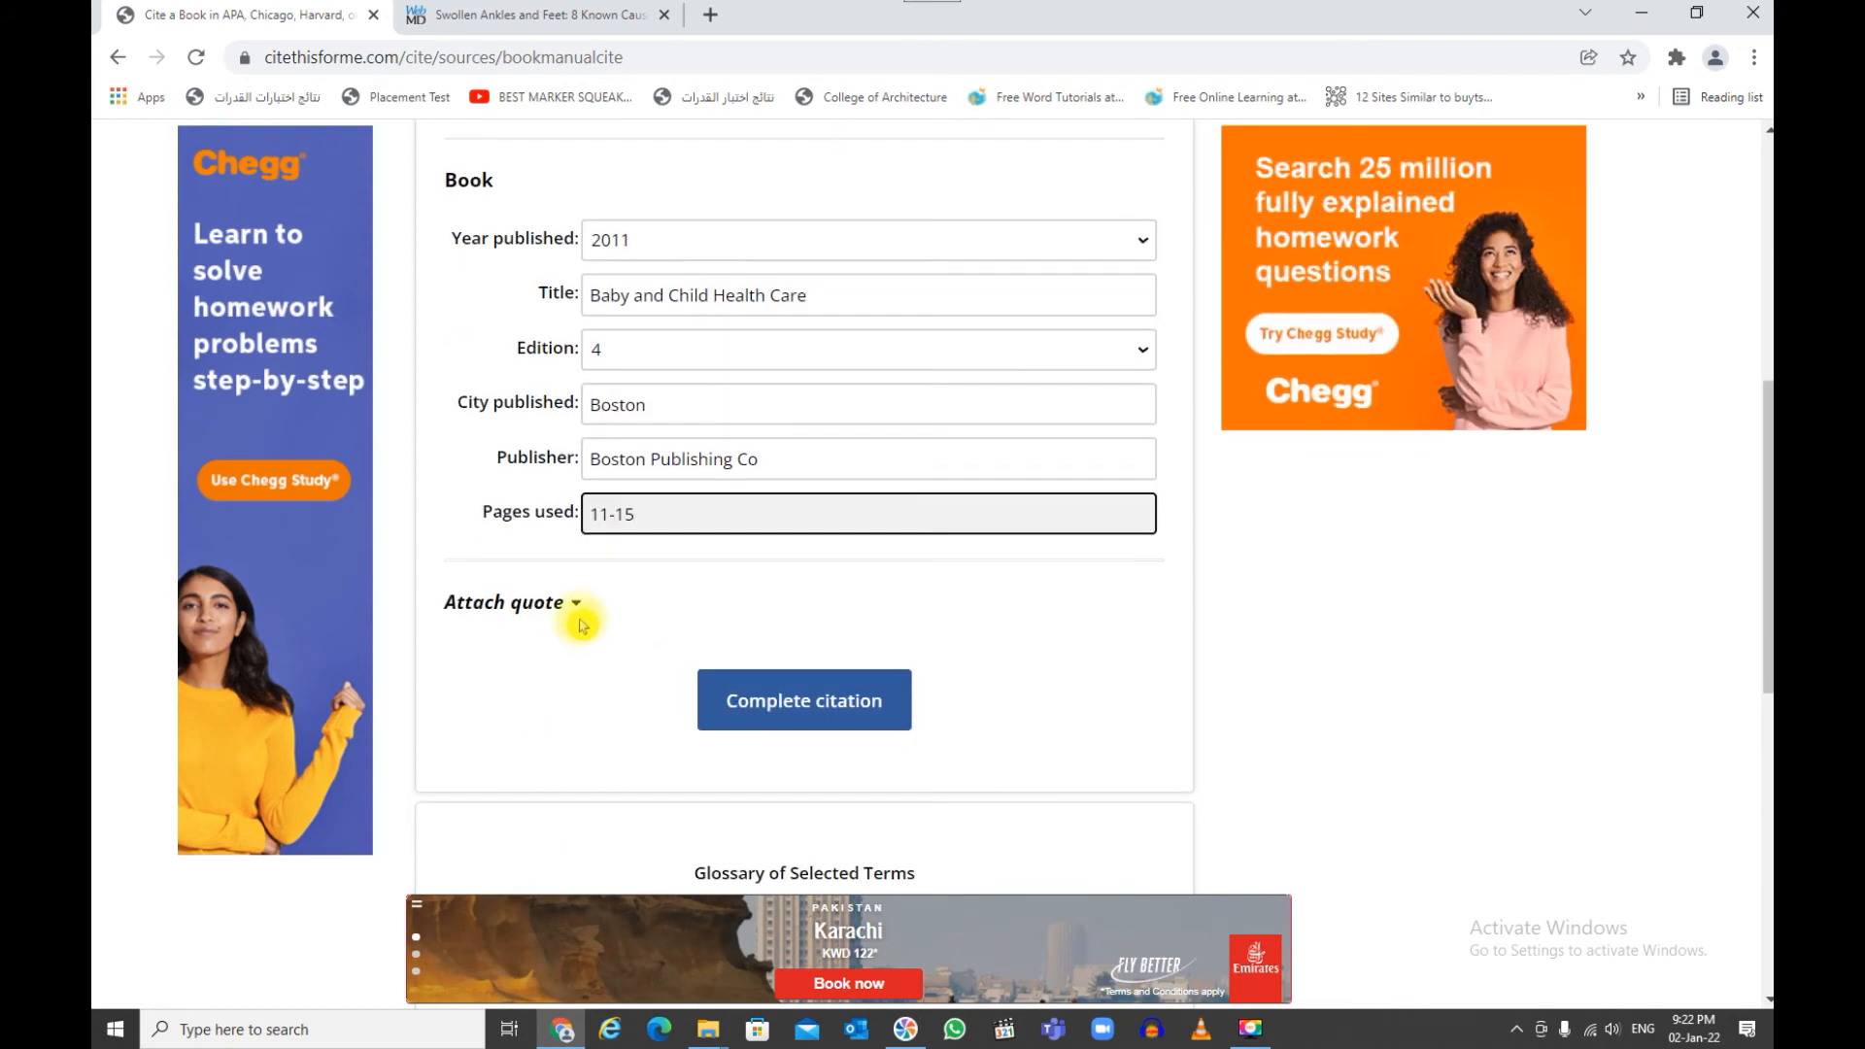
pyautogui.click(576, 606)
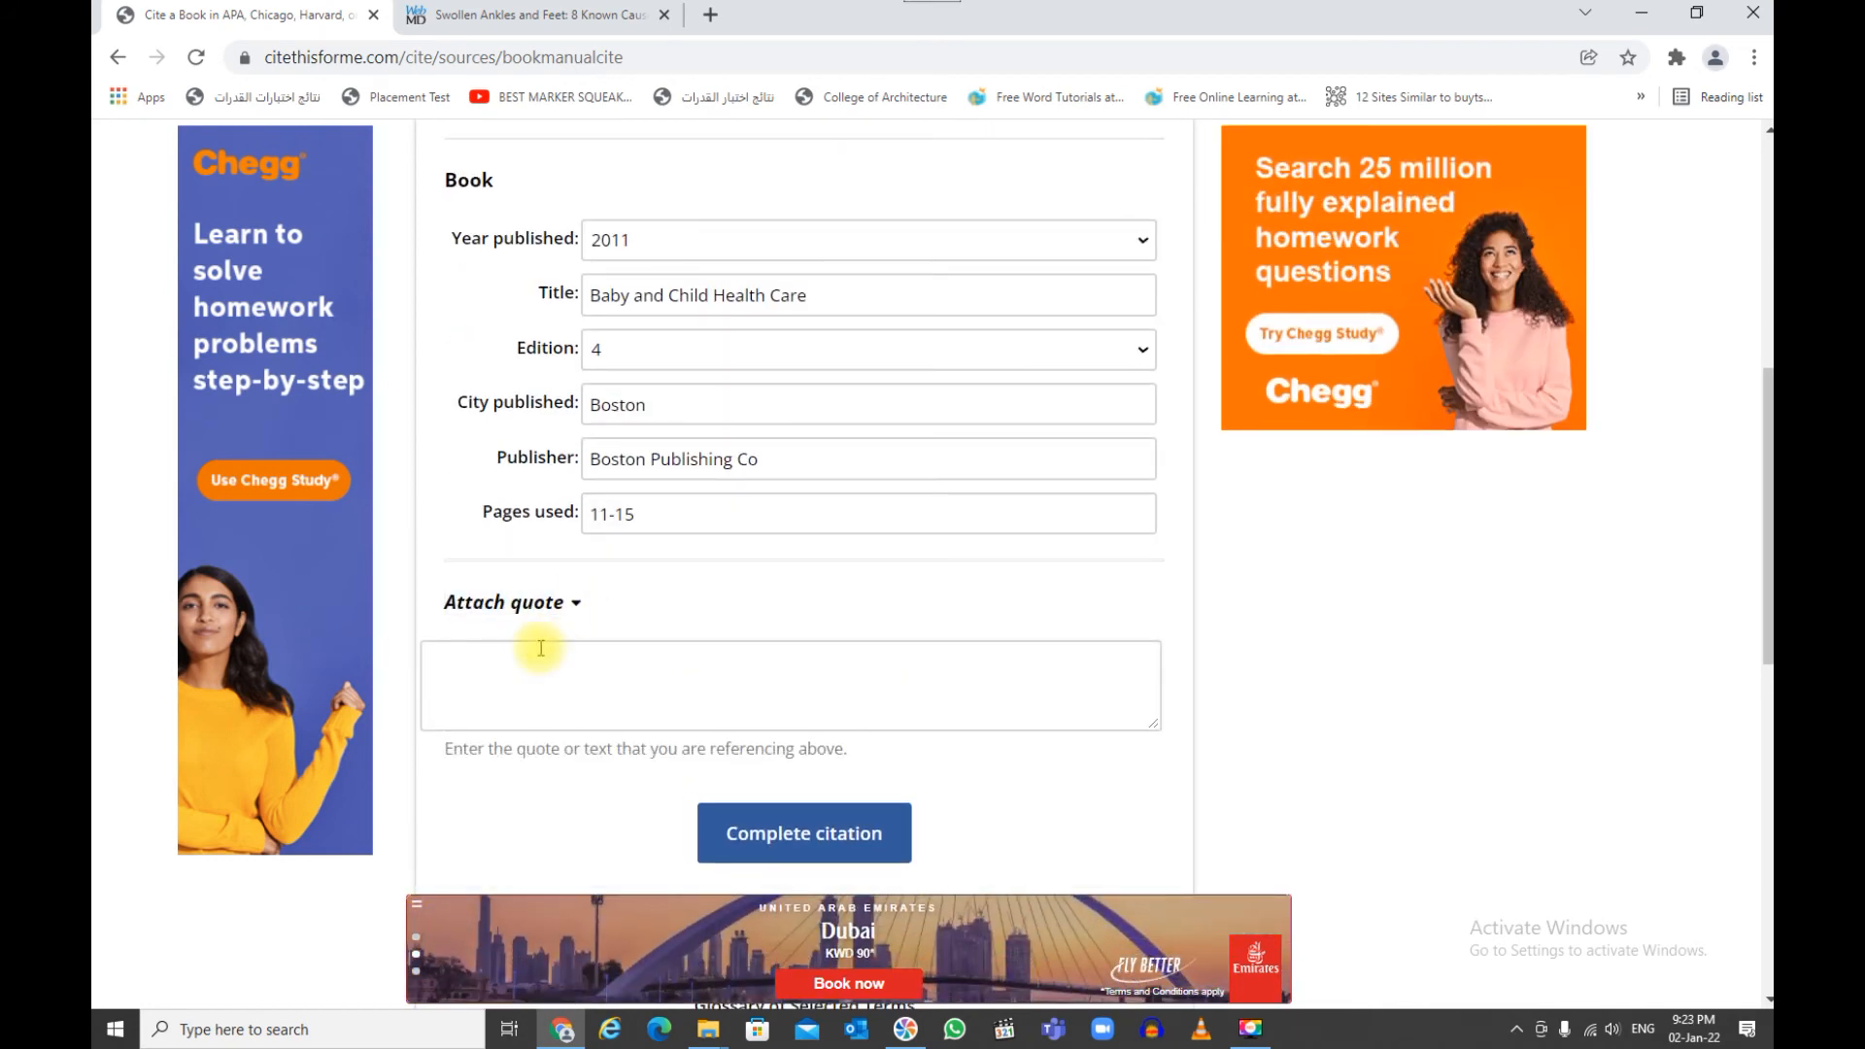
pyautogui.click(529, 667)
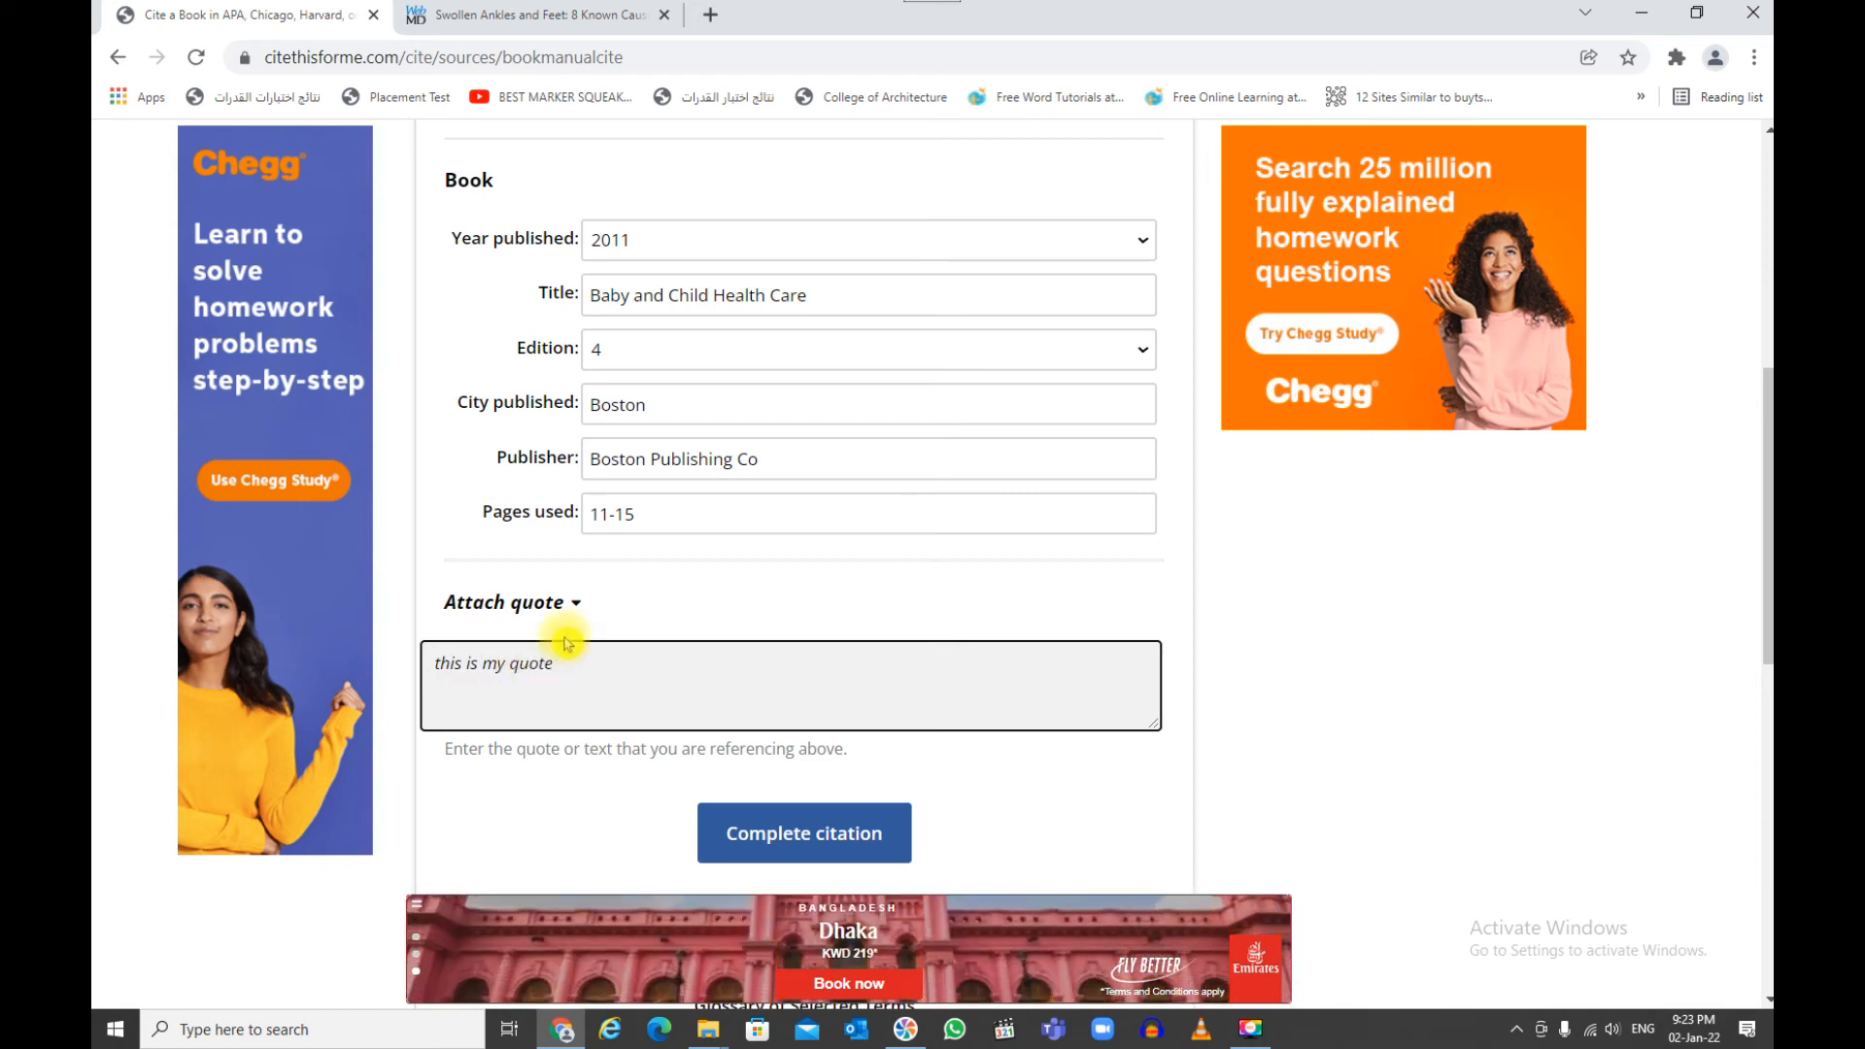
pyautogui.click(804, 847)
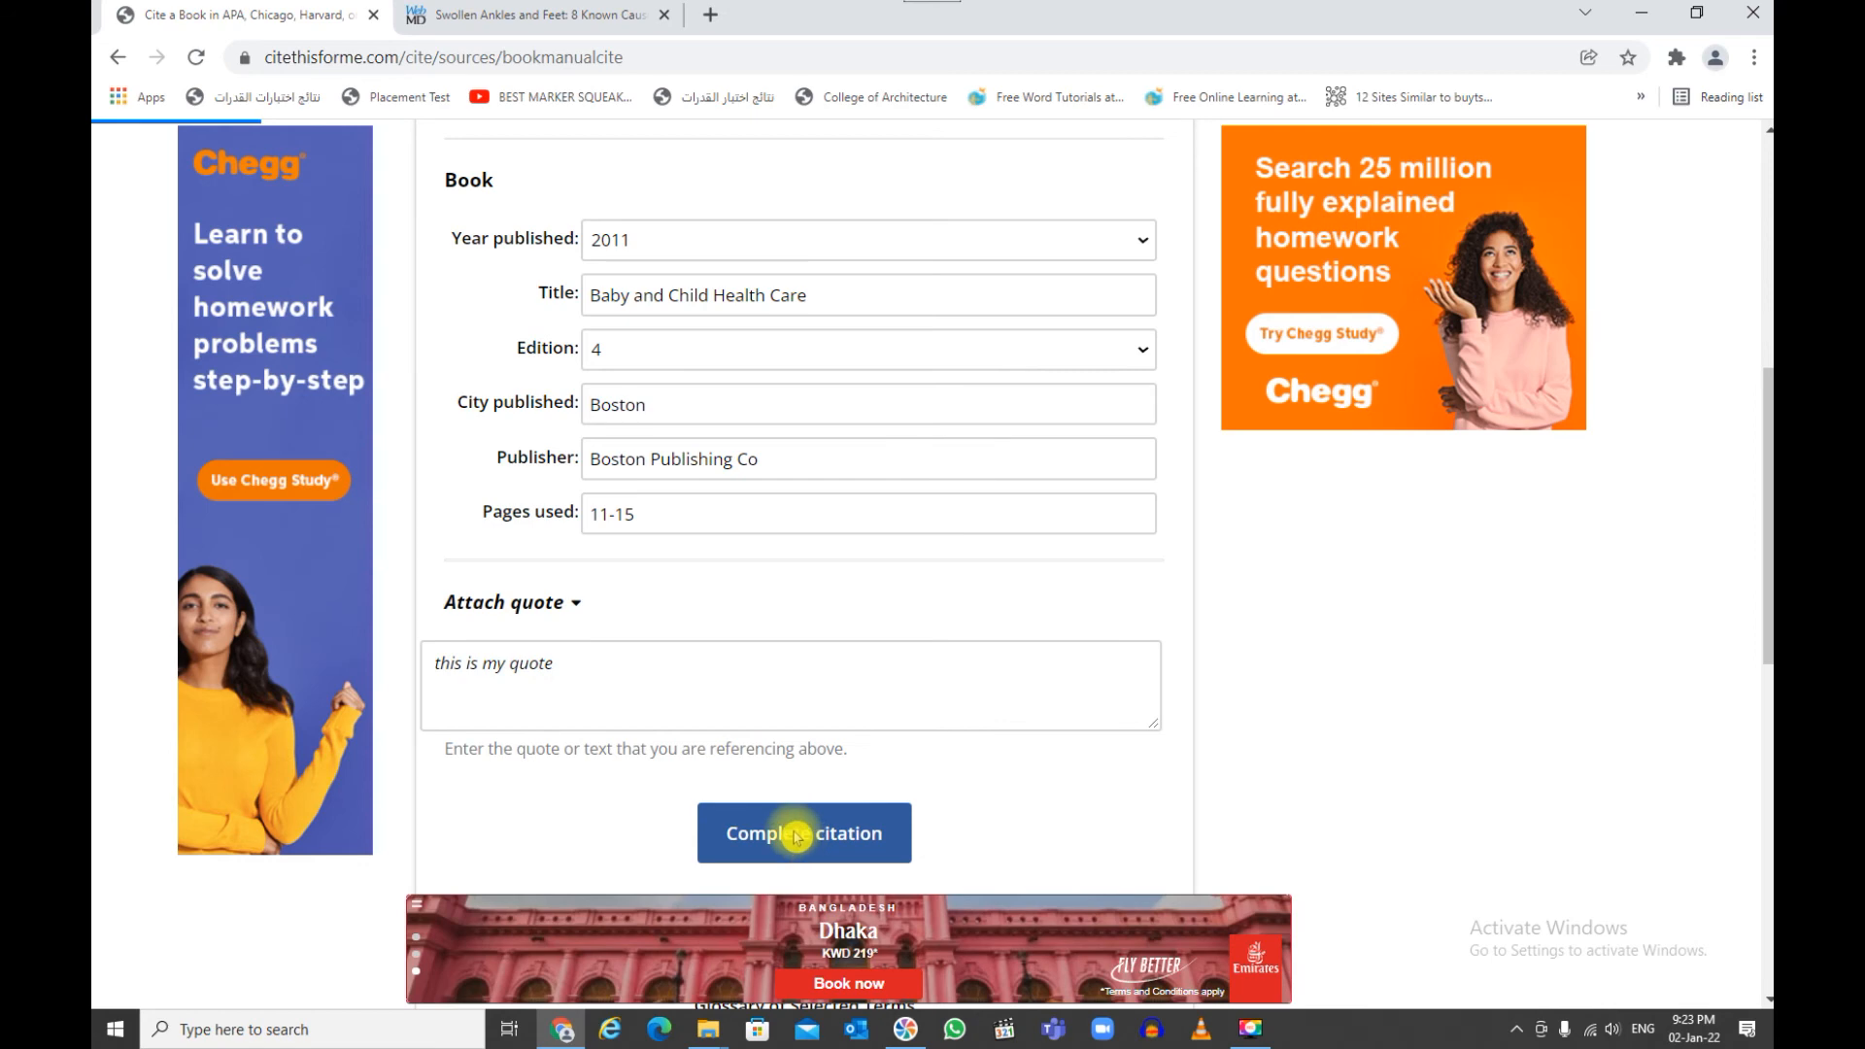
pyautogui.scroll(-1, 777, 817)
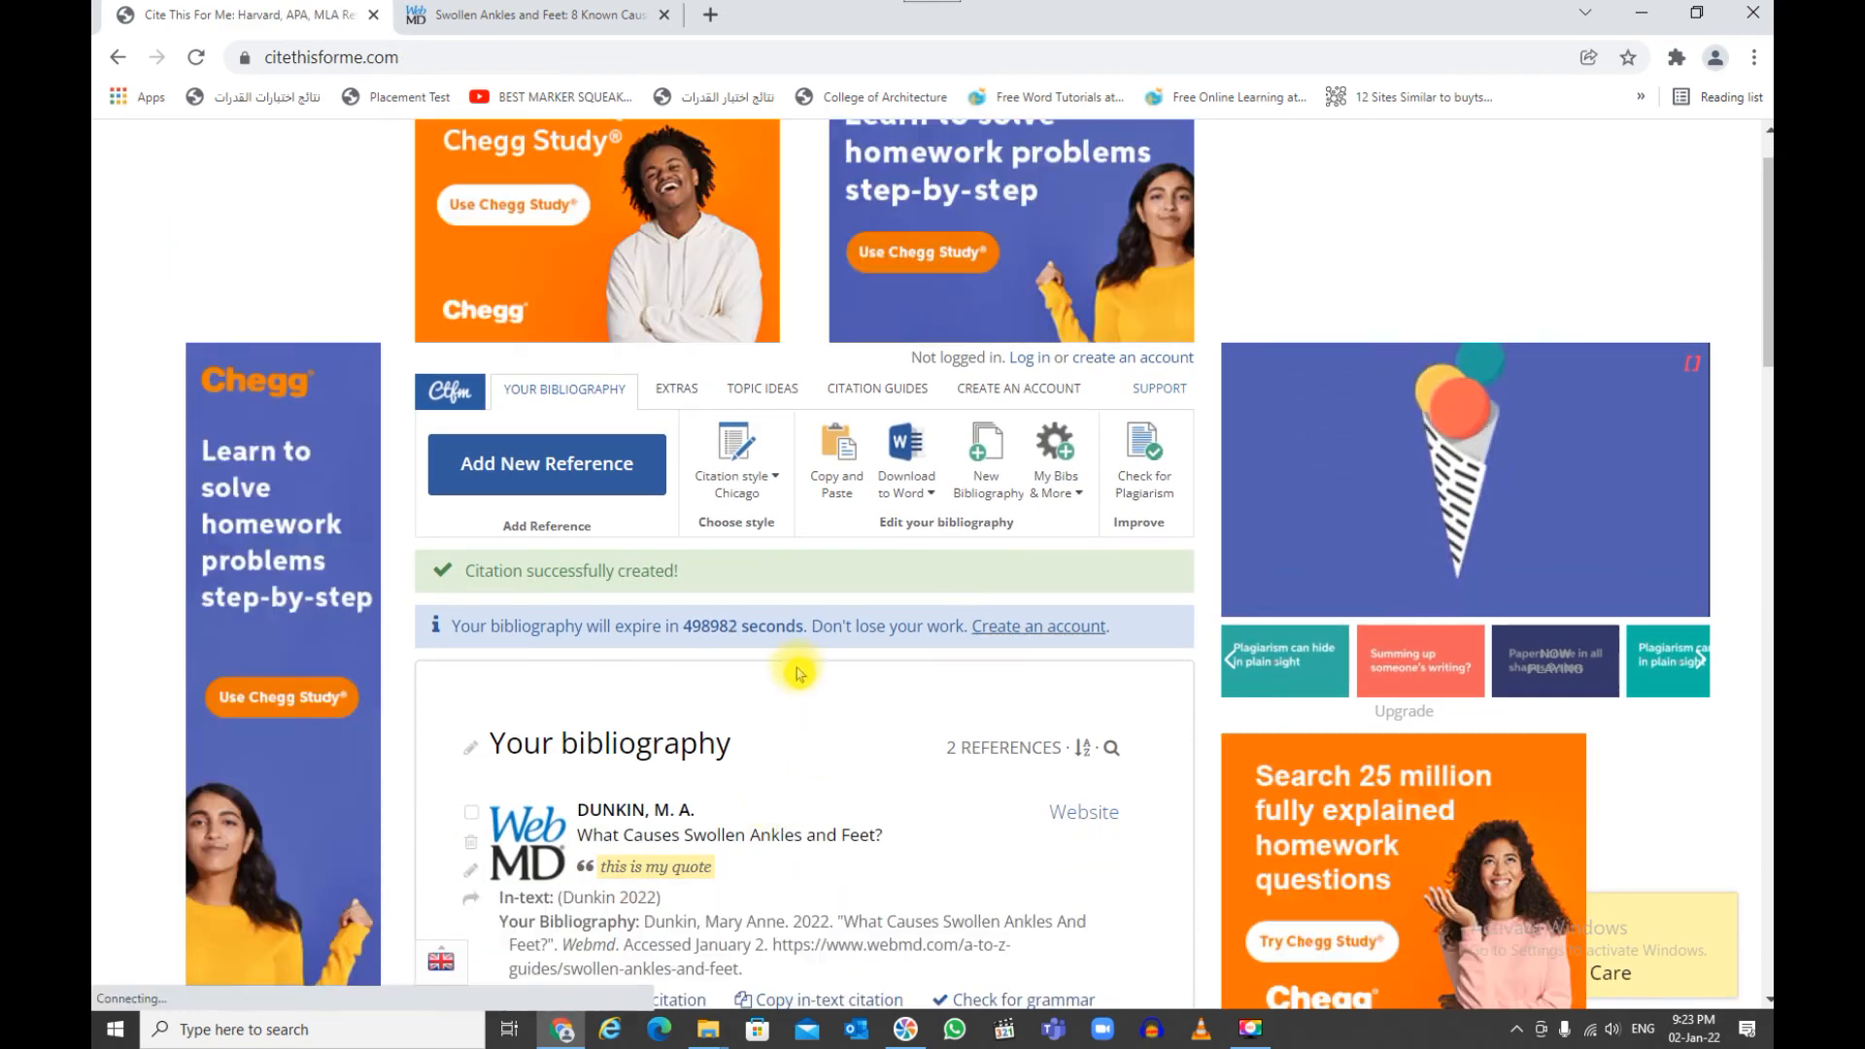
pyautogui.scroll(-2, 799, 738)
pyautogui.scroll(-4, 802, 670)
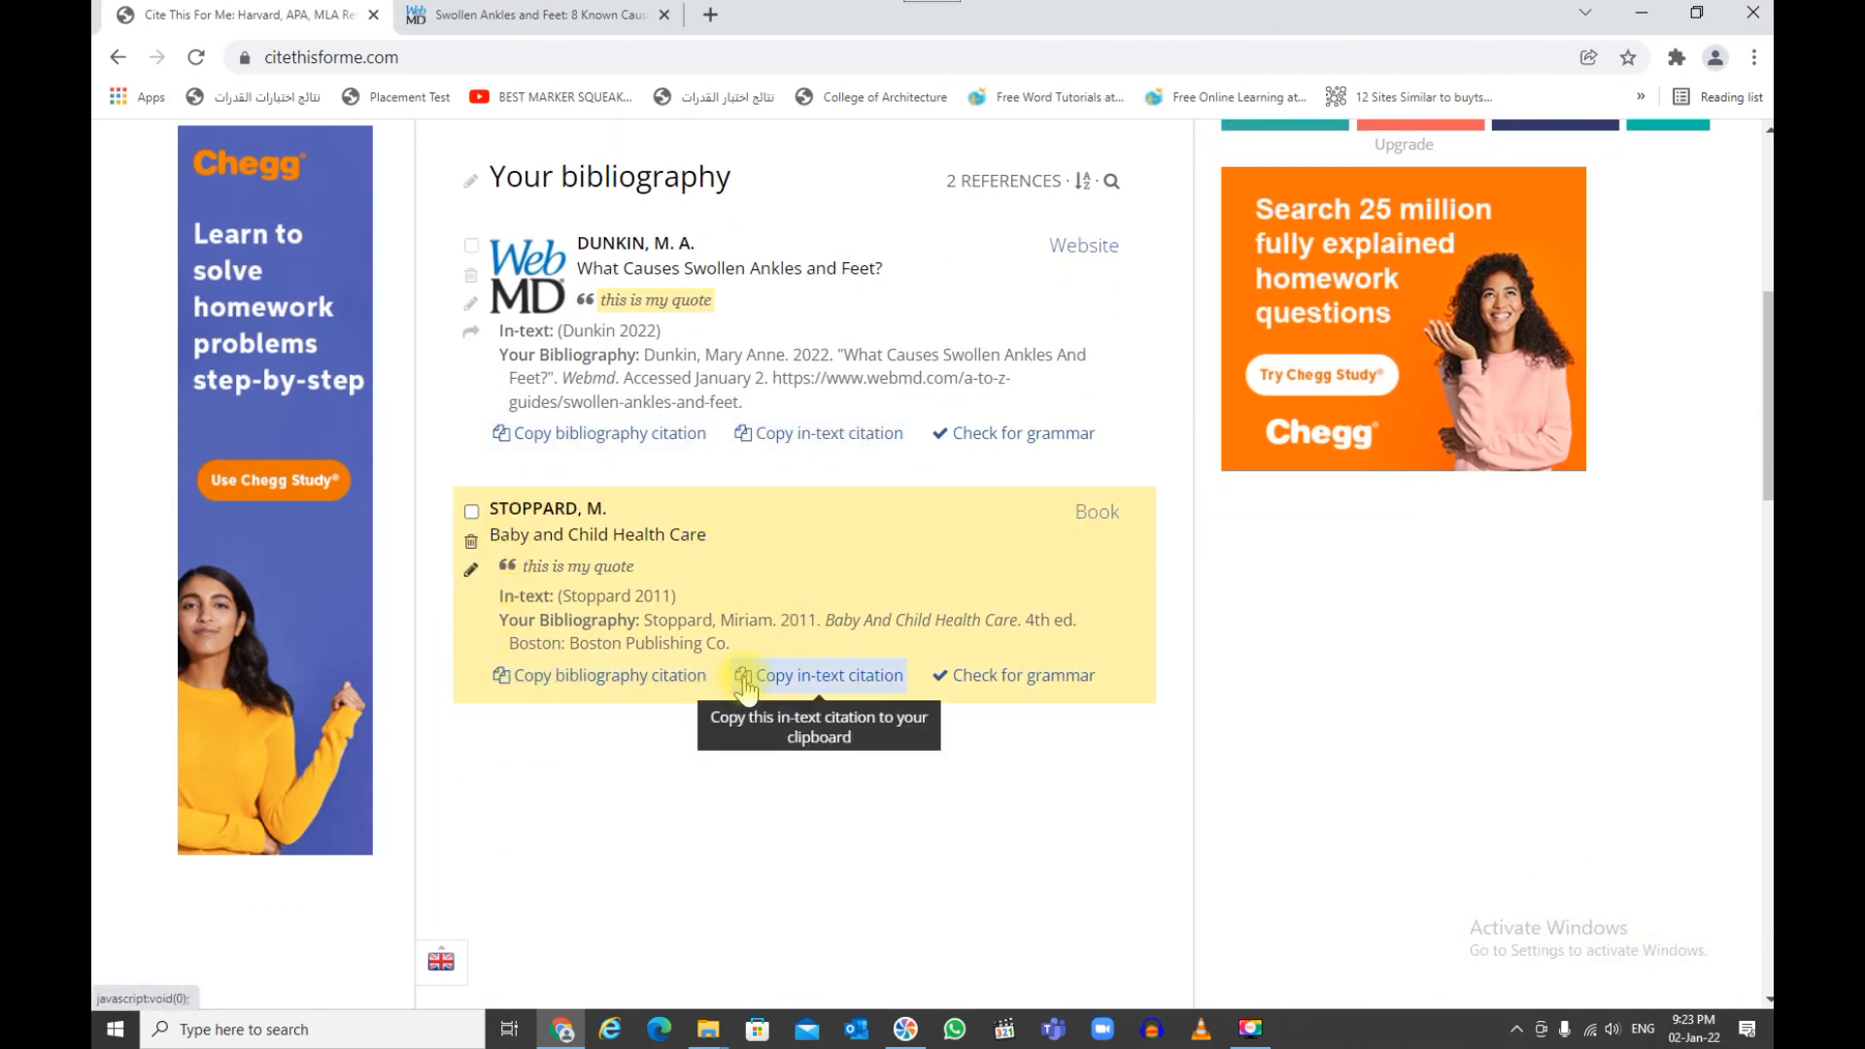
# Change the bibliography's citation style to APA (6th edition) and check the reformatted references
pyautogui.scroll(5, 746, 688)
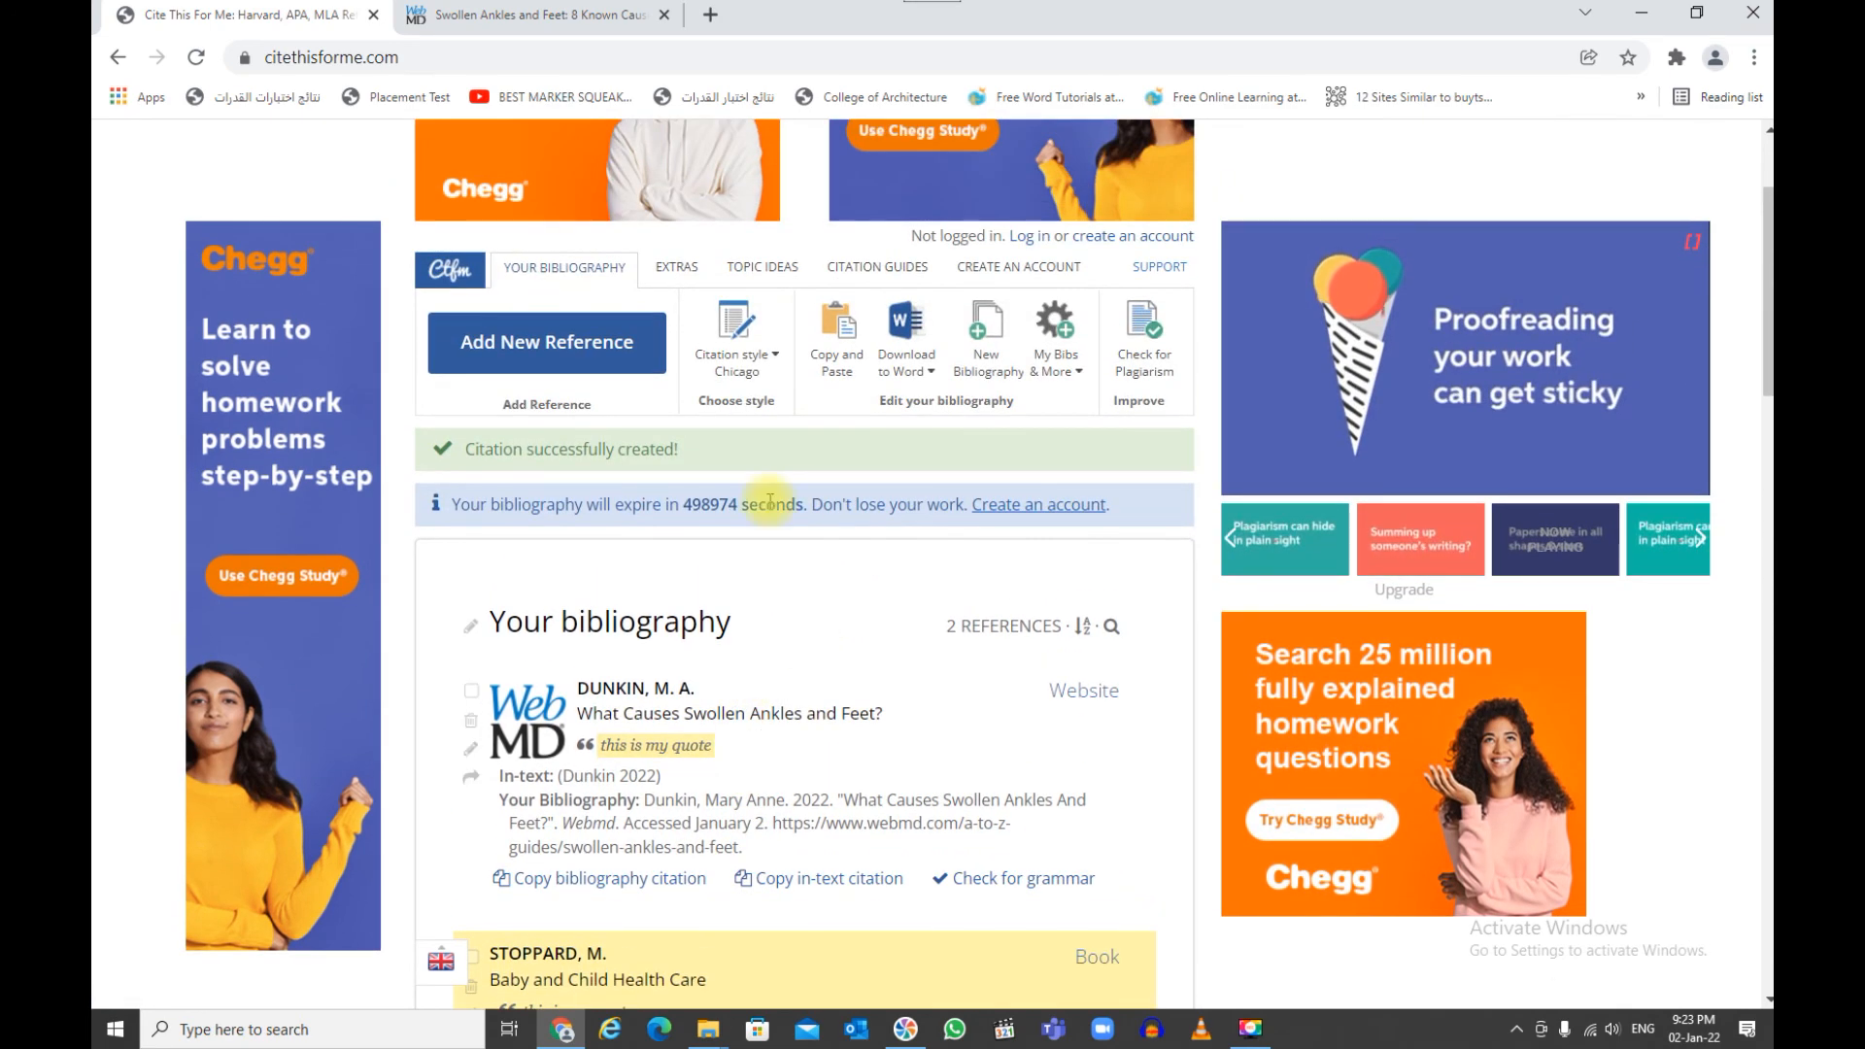
pyautogui.scroll(-2, 770, 703)
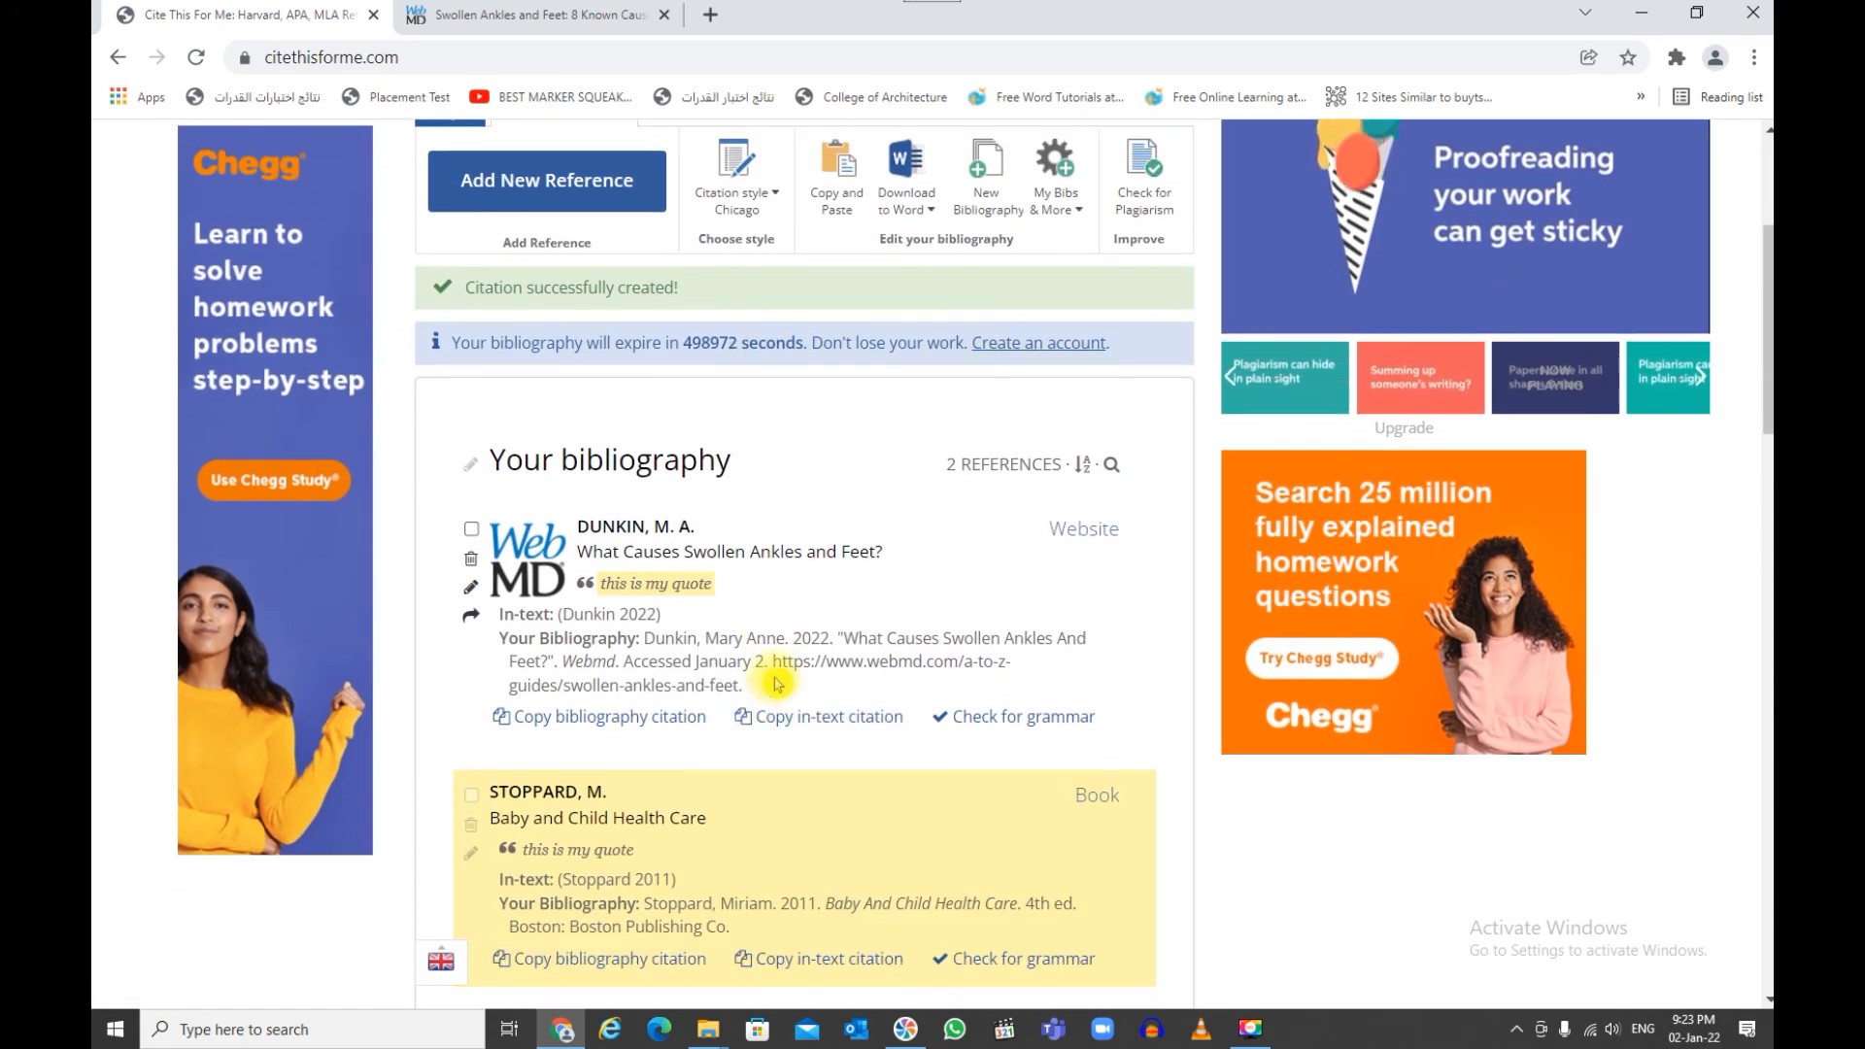
pyautogui.click(779, 208)
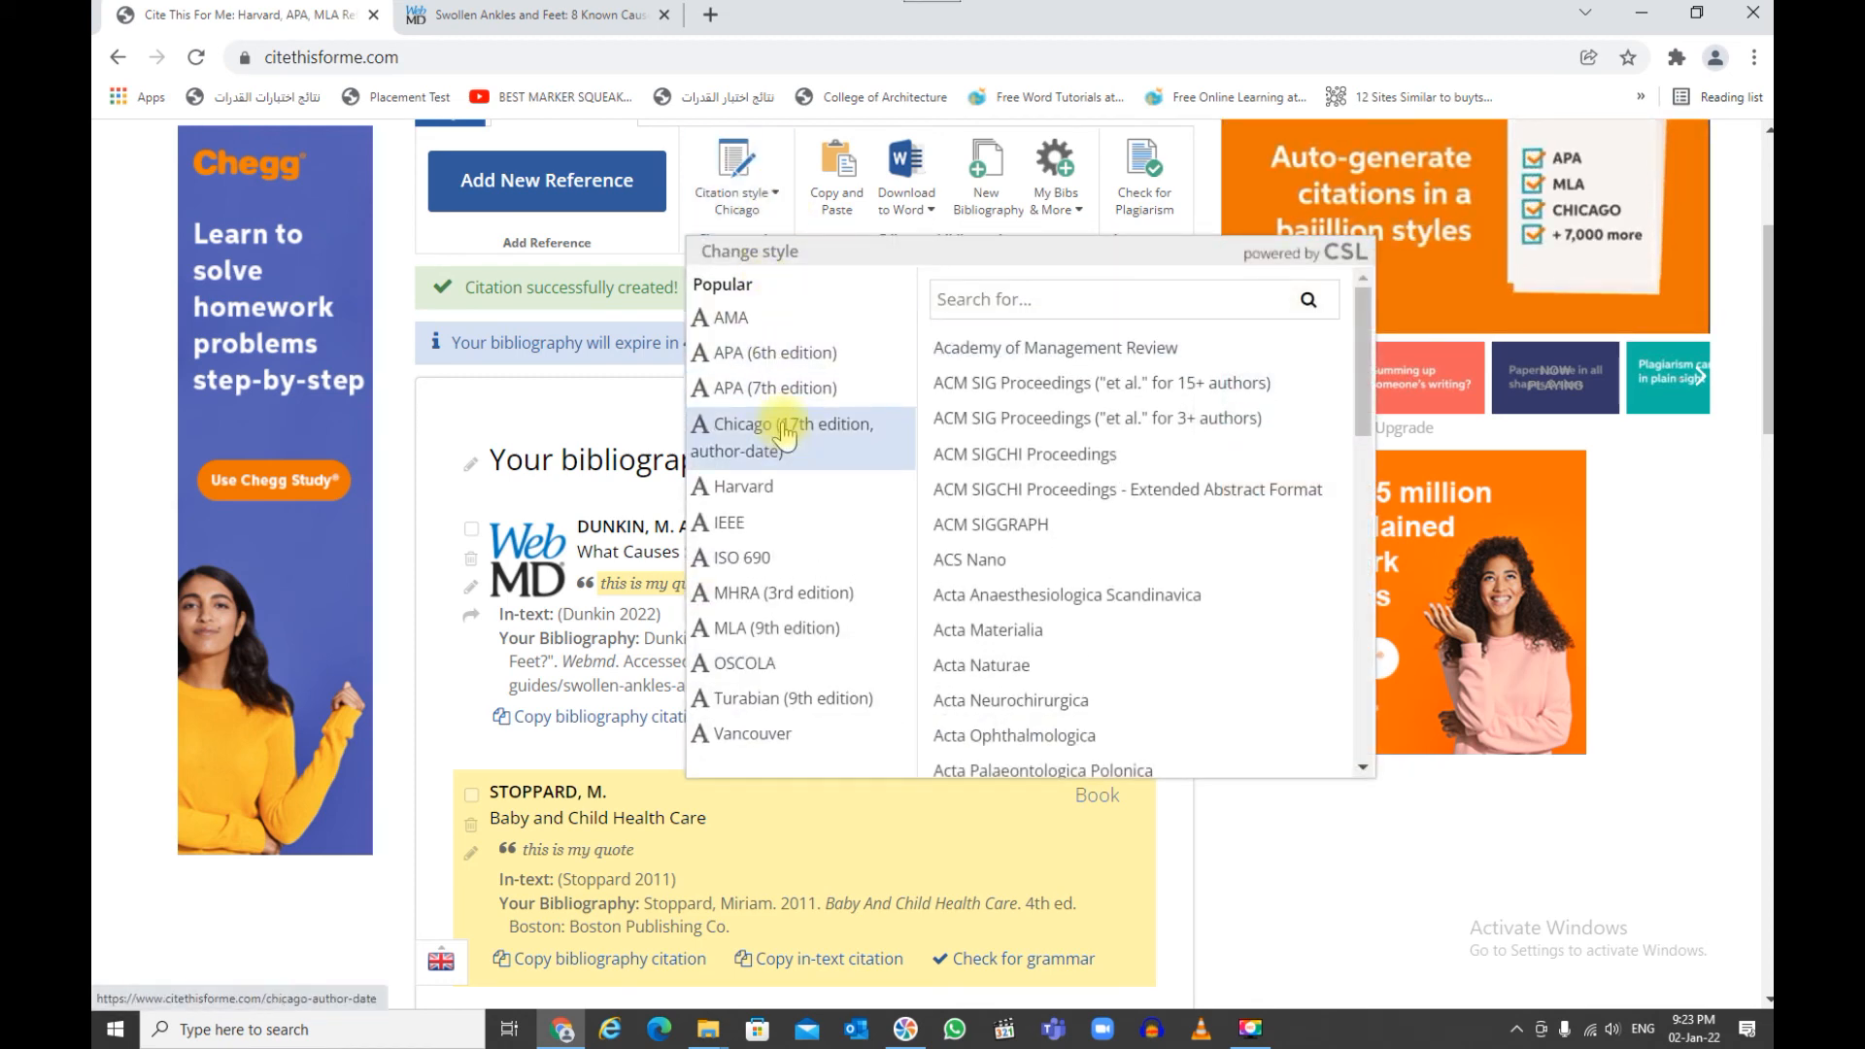
pyautogui.click(819, 368)
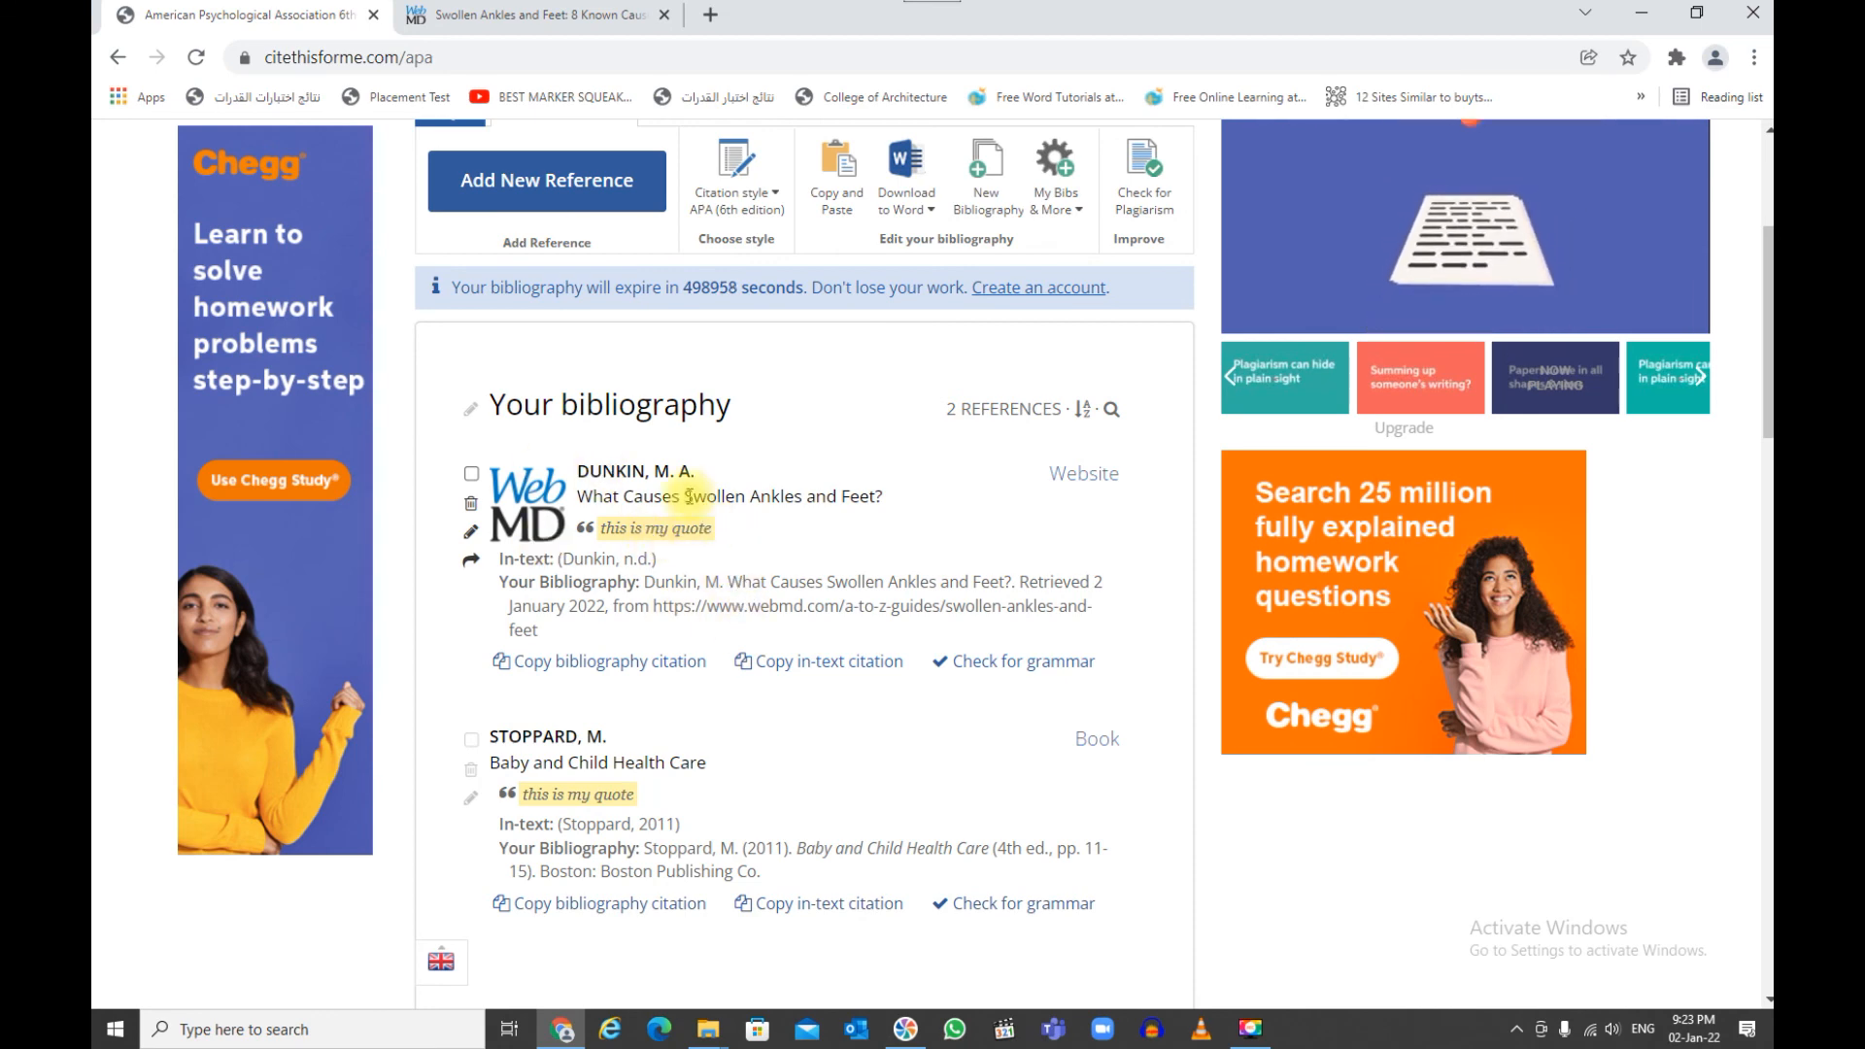
pyautogui.scroll(-3, 782, 558)
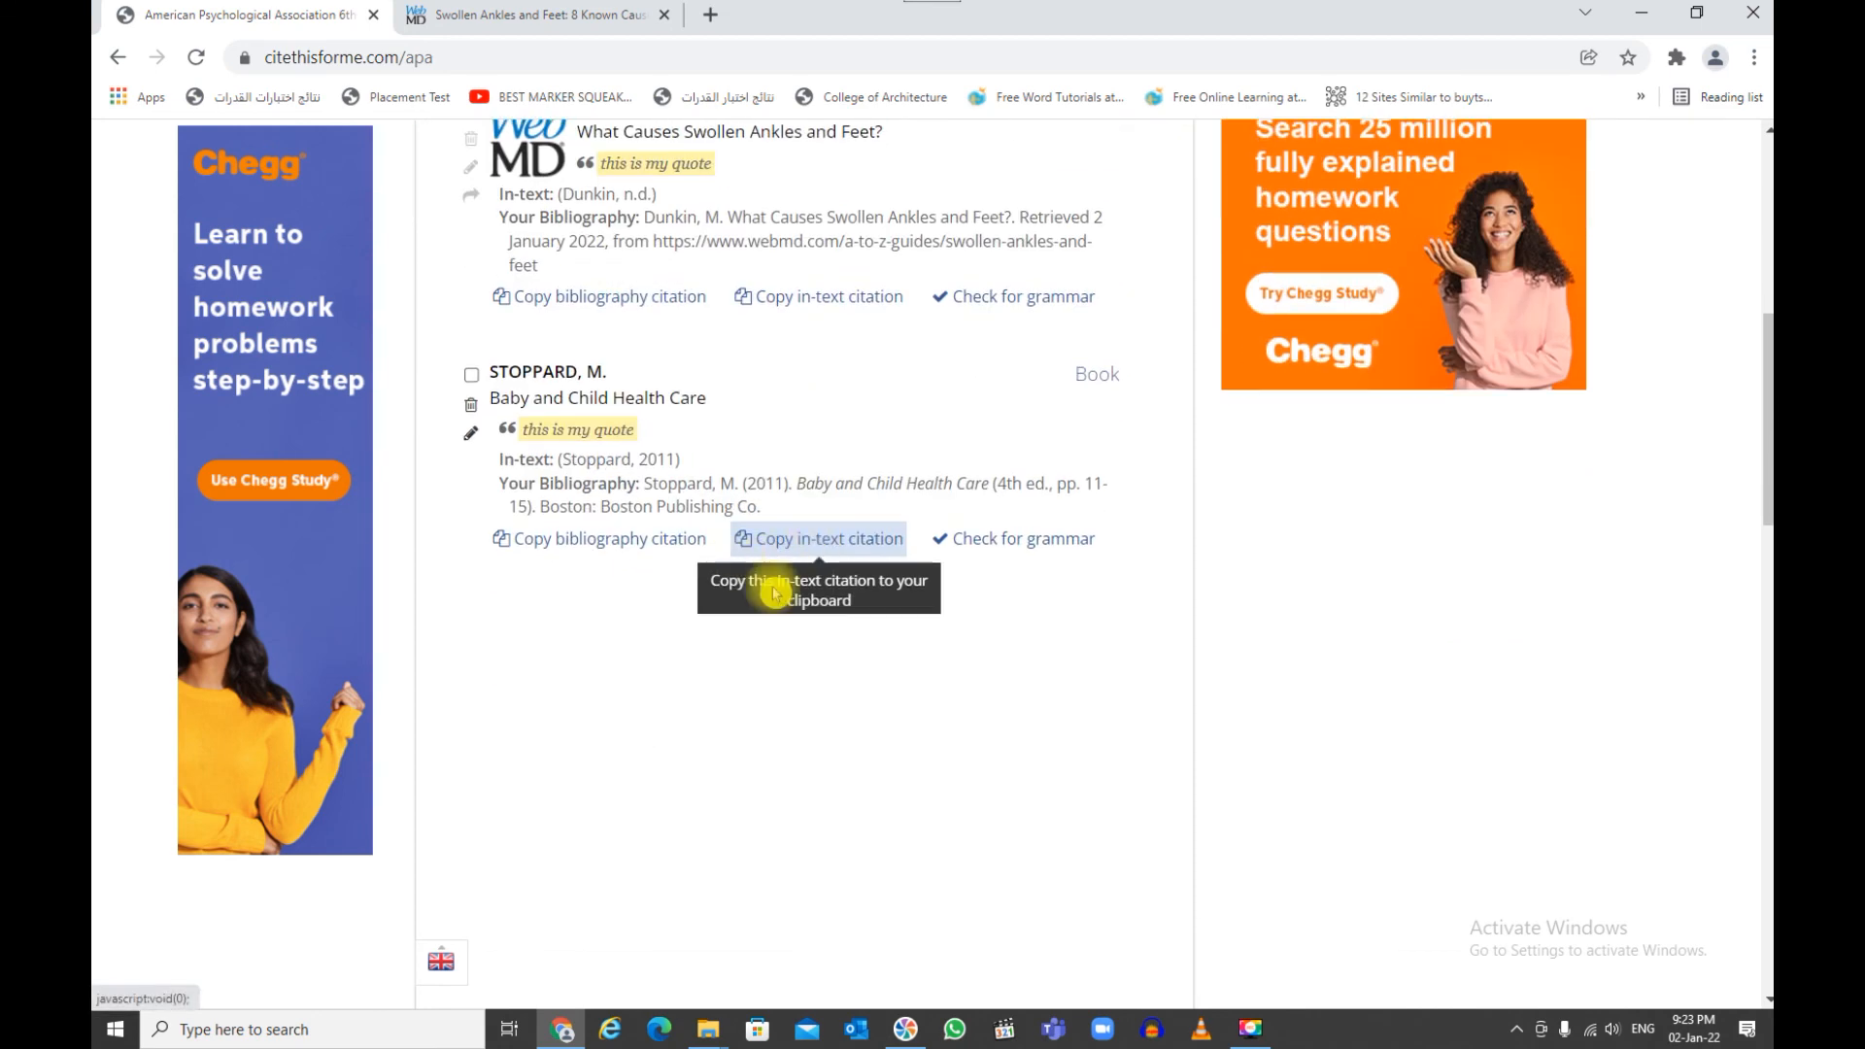